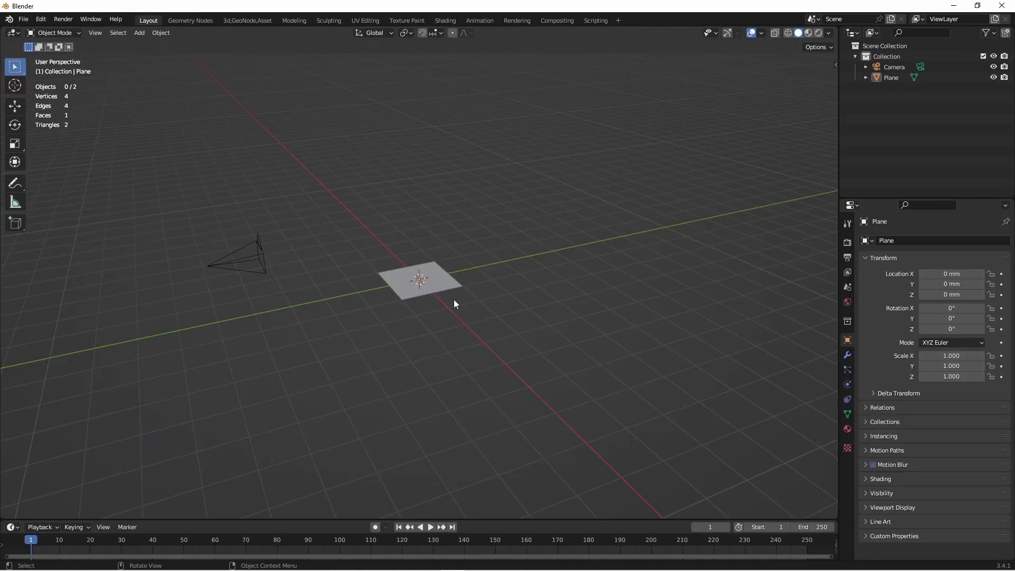
- Switch to the Geometry Nodes workspace and create a new geometry node tree on the plane
left_click(186, 20)
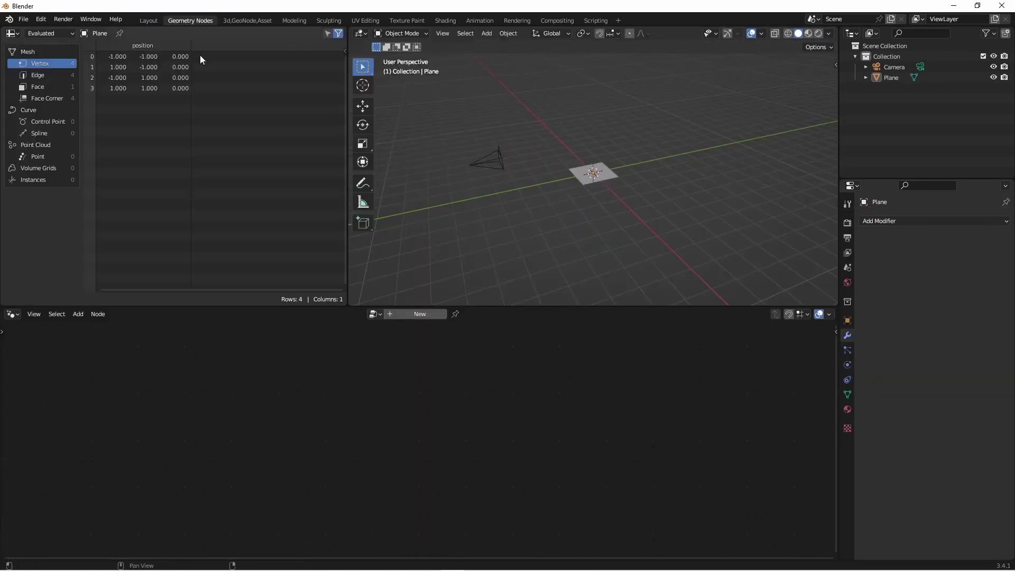
scroll(563, 196, "up", 8)
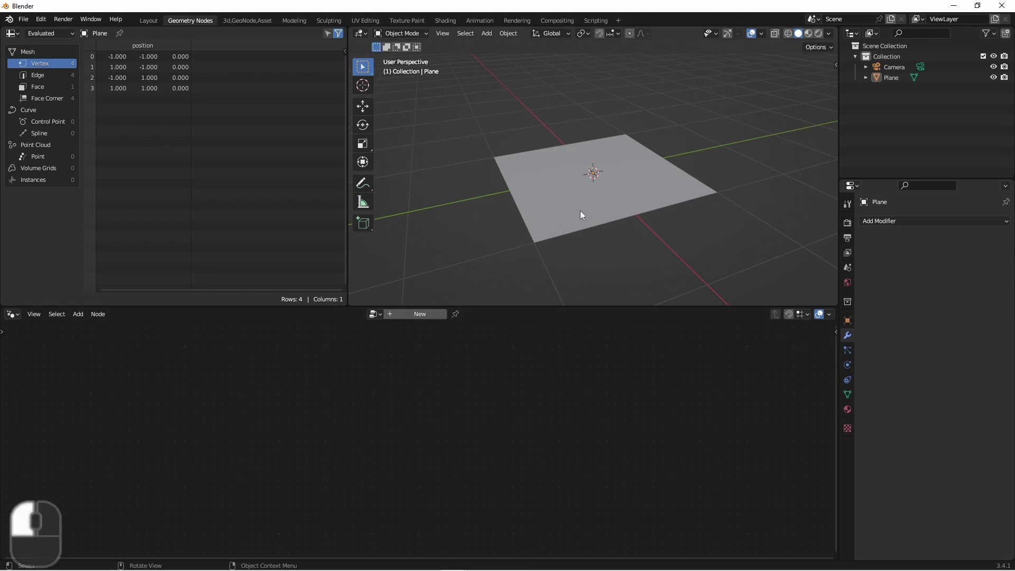
left_click(580, 210)
left_click(414, 316)
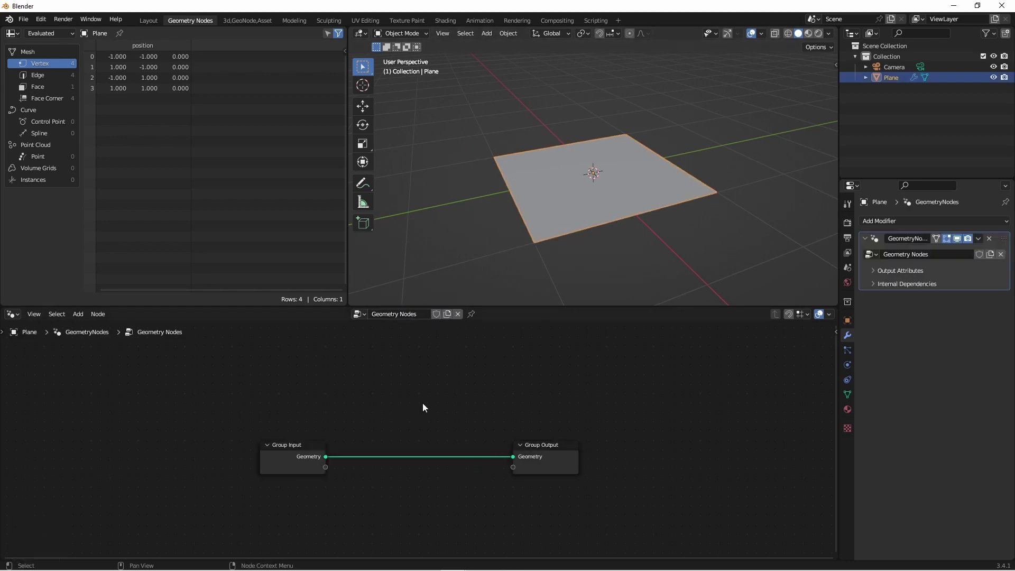
- Cut the link between Group Input and Group Output and move the two nodes farther apart
right_click_drag(426, 395, 352, 487, "ctrl")
left_click_drag(284, 444, 234, 387)
left_click_drag(550, 446, 673, 400)
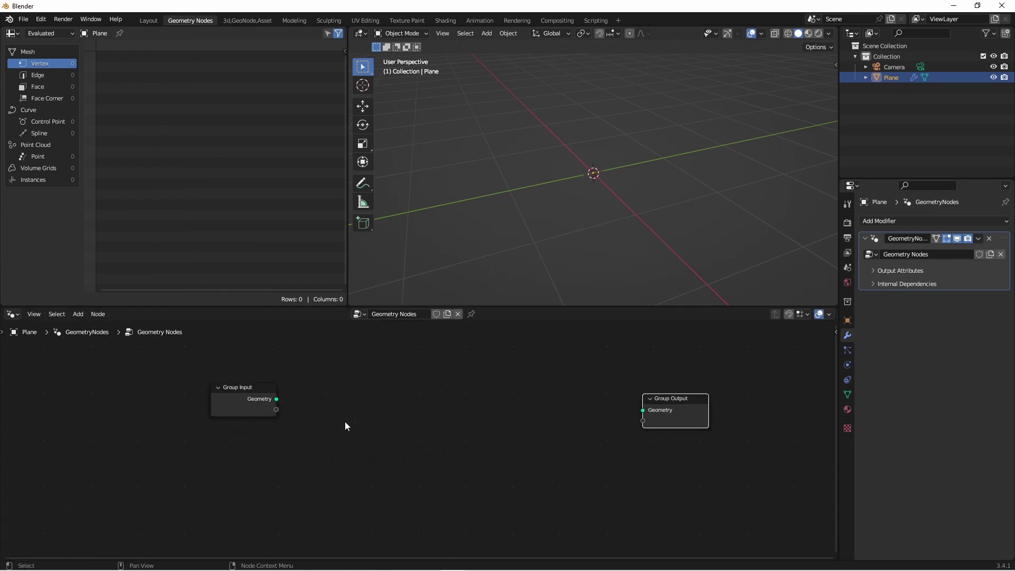
- Add a Spiral curve node with a height of 250 mm and connect its Curve to the Group Output's Geometry
key("shift+a")
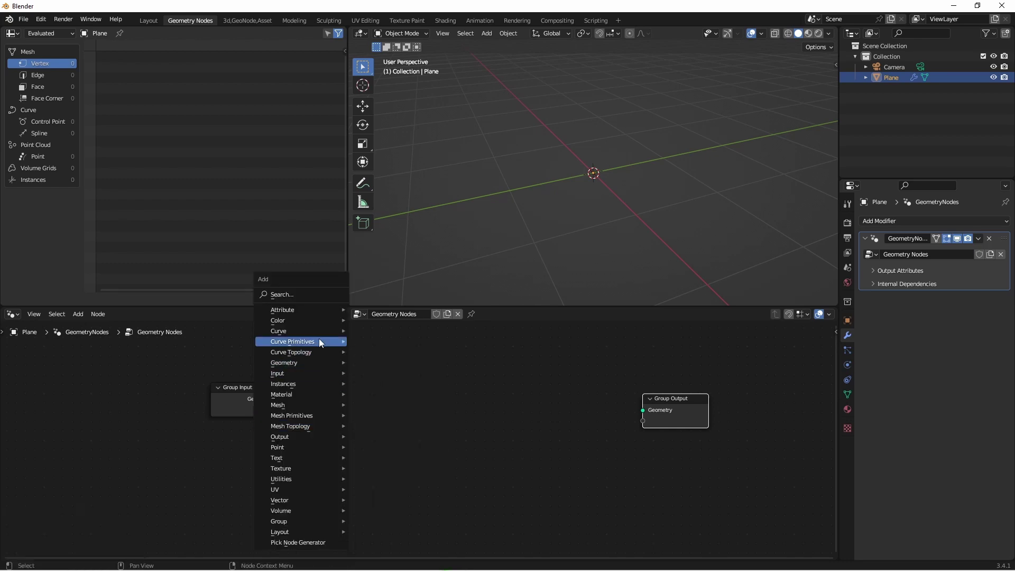
mouse_move(320, 342)
left_click(403, 381)
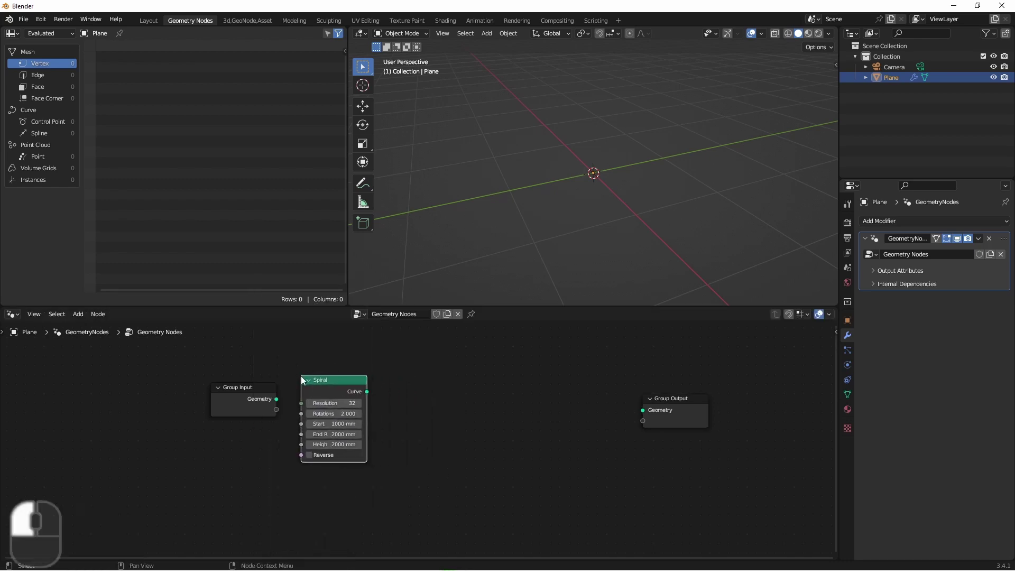
left_click_drag(365, 398, 684, 408)
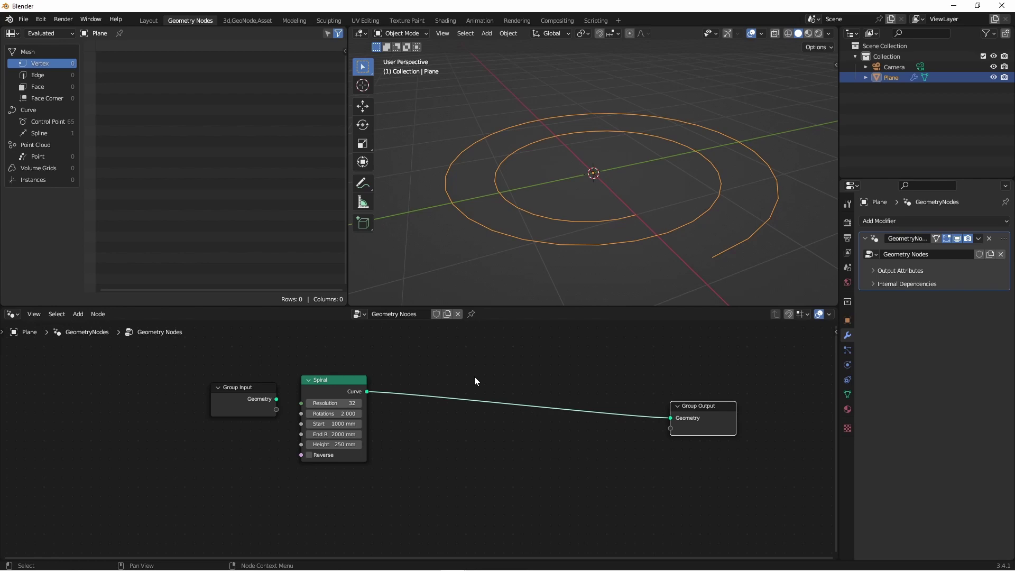
- Insert a Curve to Mesh node on the link between the Spiral and the Group Output
key("shift+a")
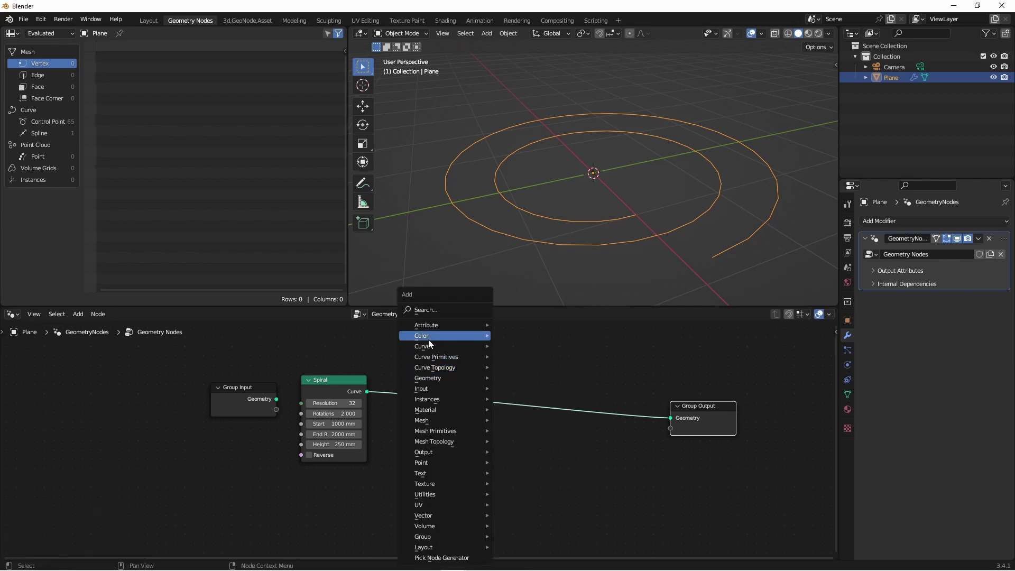
mouse_move(423, 347)
left_click(540, 82)
left_click(526, 402)
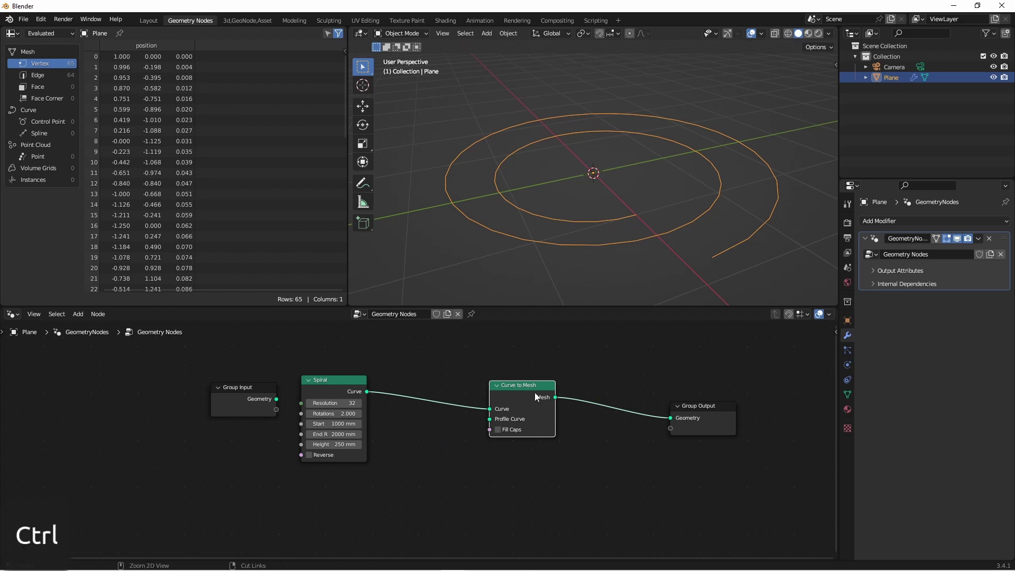
- Put the Curve to Mesh node into its own group named Curve to Mesh++, then widen and reposition the group node
key("ctrl+g")
key("ctrl+Tab")
left_click_drag(555, 439, 629, 438)
double_click(564, 410)
type("Curve to Mesh++")
key("Return")
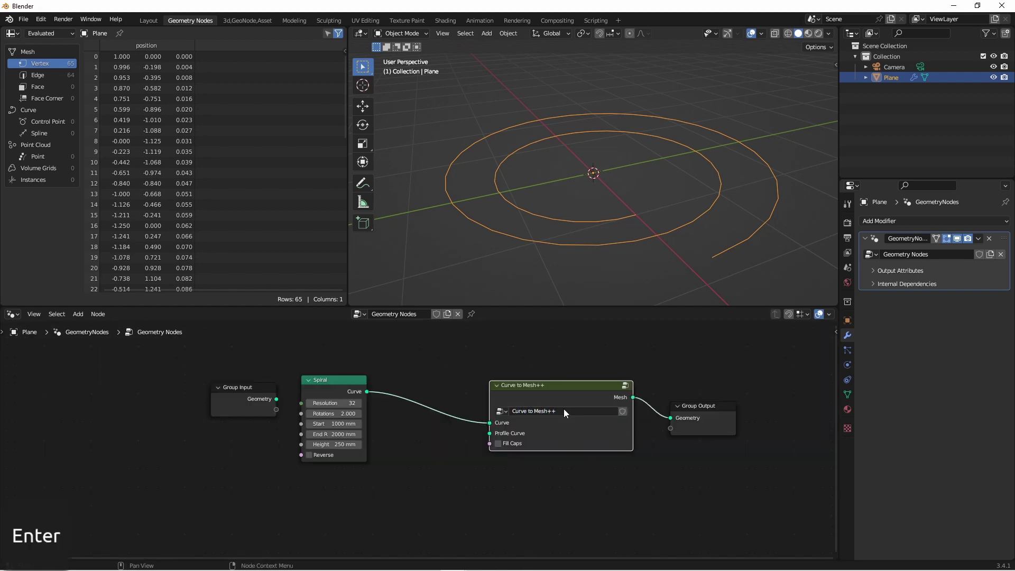
left_click_drag(577, 401, 534, 399)
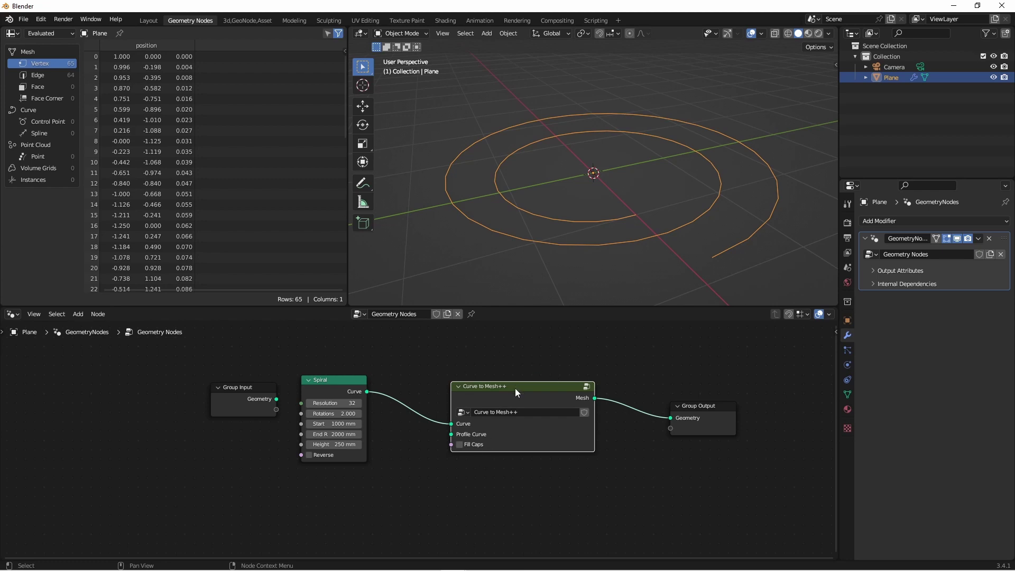
- Inside the Curve to Mesh++ group, cut the Profile Curve link and feed Profile Curve into a new Domain Size node set to Curve
key("Tab")
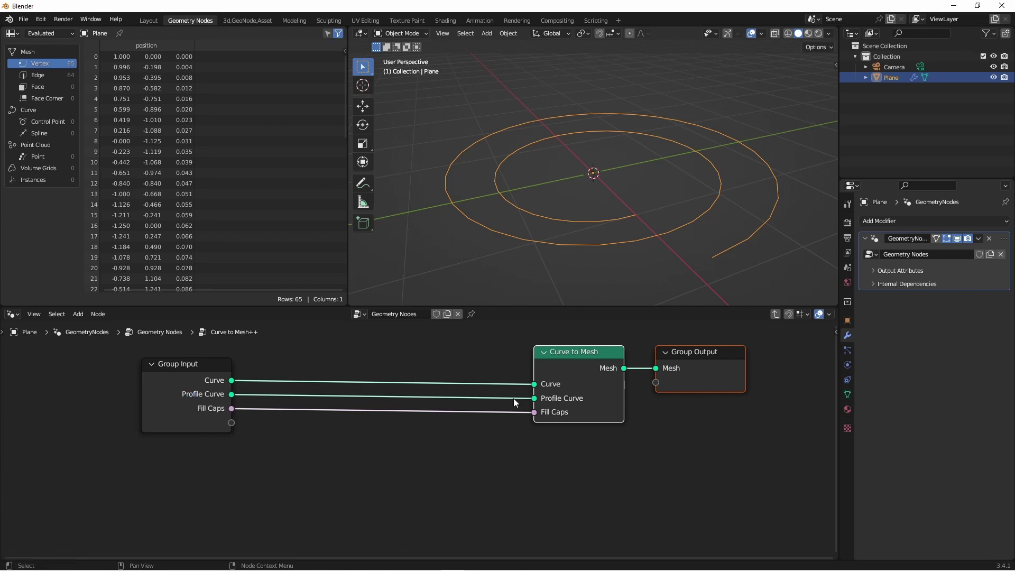
right_click_drag(512, 395, 496, 410, "ctrl")
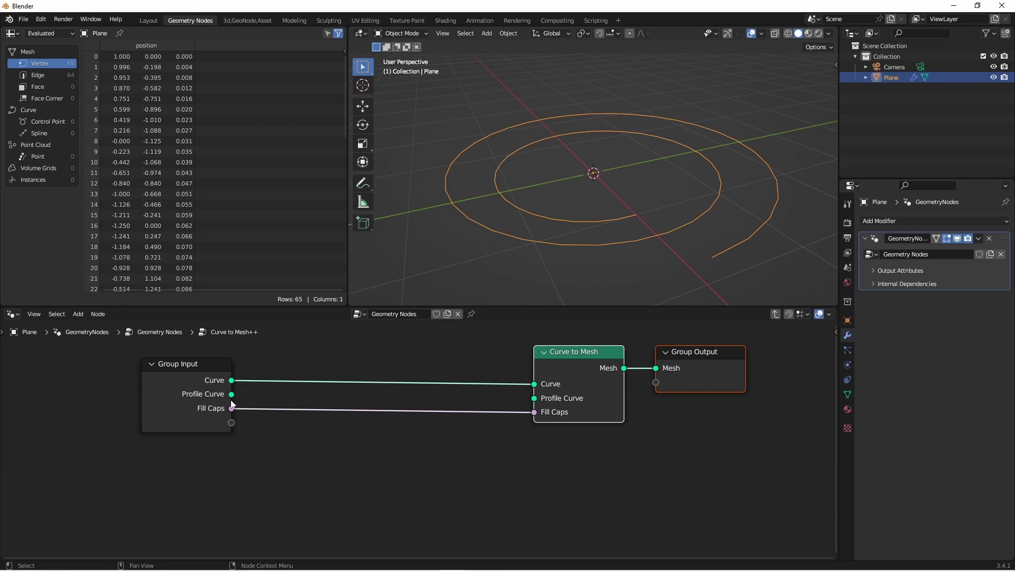
left_click_drag(232, 394, 290, 476)
type("domain")
key("Return")
left_click(337, 520)
left_click(321, 490)
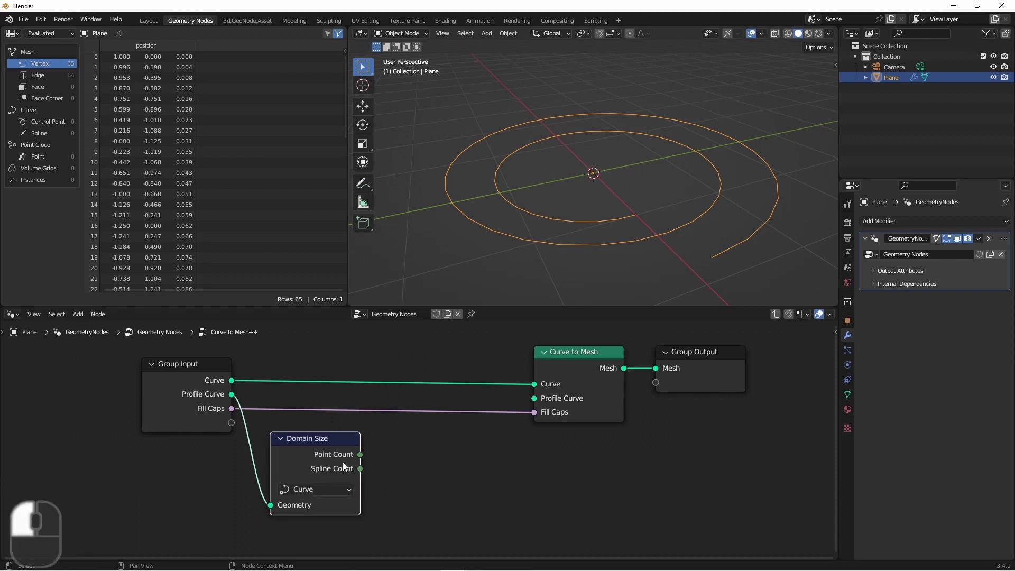
left_click_drag(325, 441, 325, 457)
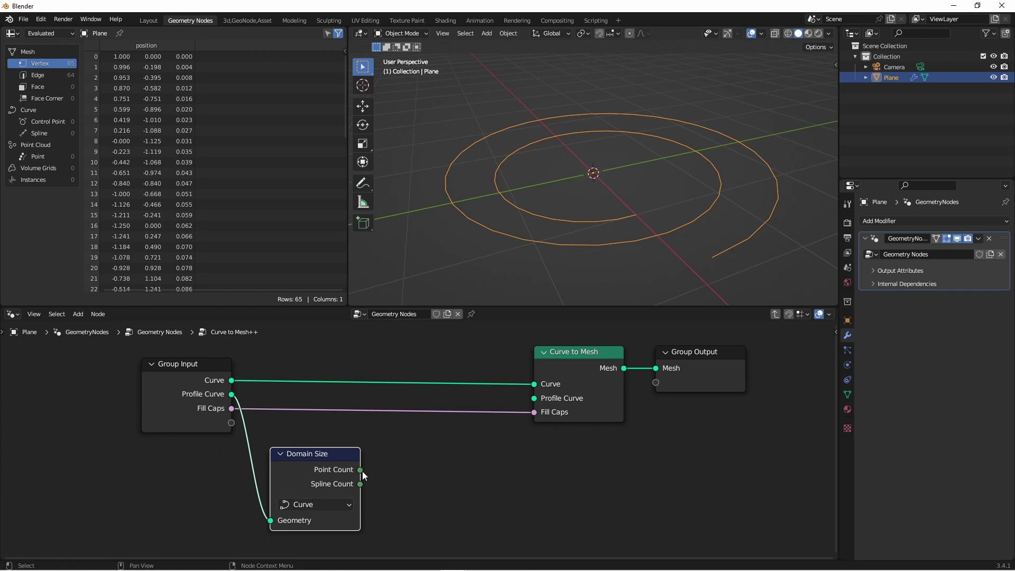
- Add an integer Not Equal node comparing the Domain Size's Point Count with 0, and space out the surrounding nodes
left_click_drag(361, 470, 418, 466)
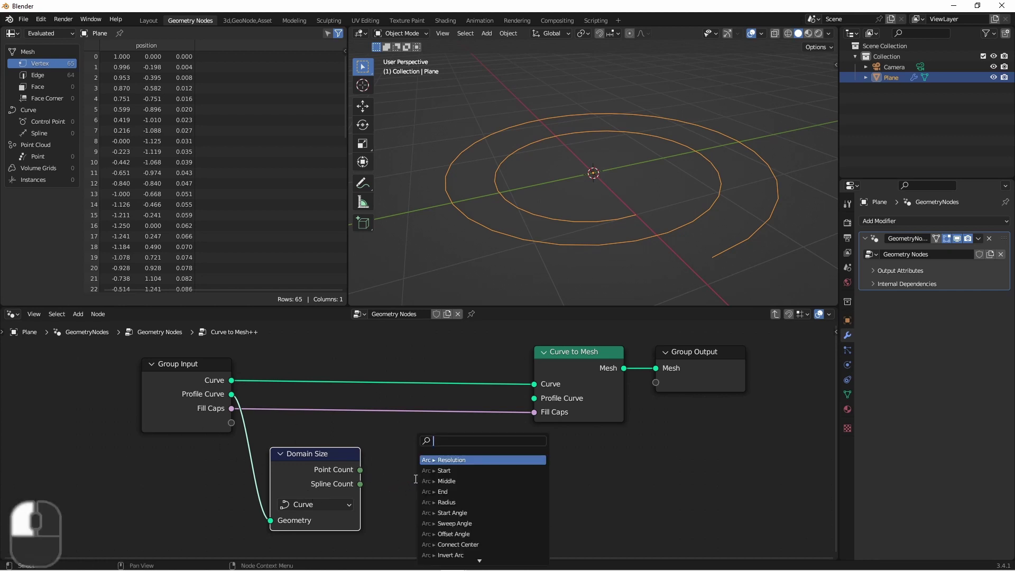
type("noe")
key("Return")
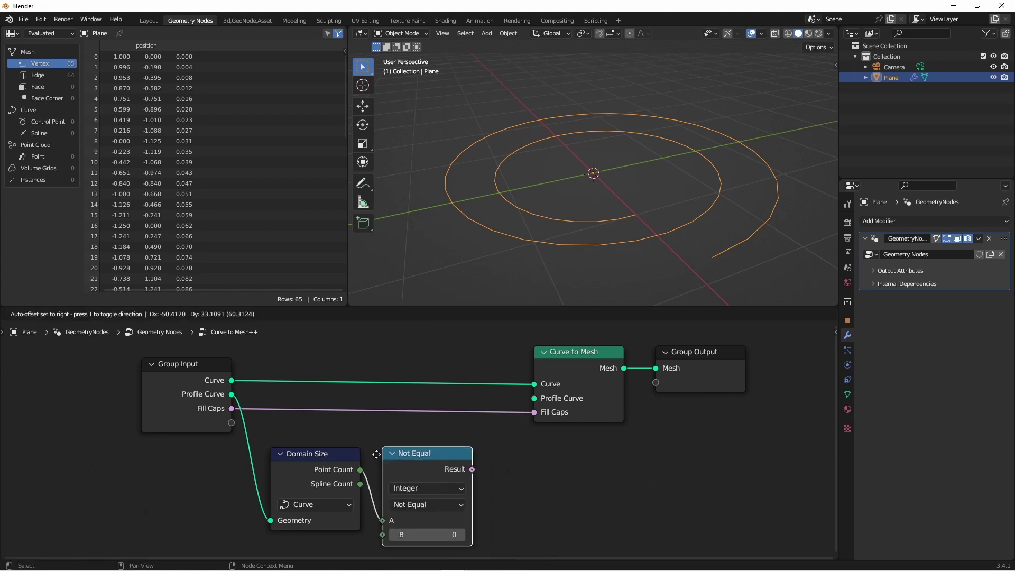
left_click(490, 501)
middle_click_drag(619, 491, 520, 478, "shift")
left_click_drag(587, 434, 472, 351)
key("g")
left_click(594, 351)
- Add a Geometry Switch node with its Switch input driven by the Not Equal result
left_click_drag(365, 453, 435, 471)
type("switc")
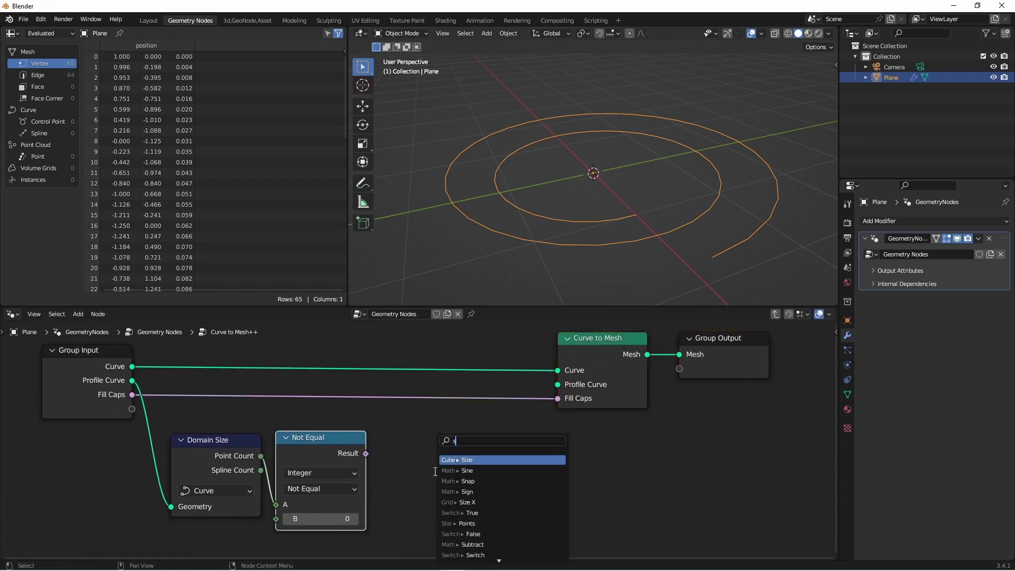
key("Down")
key("Down")
key("Return")
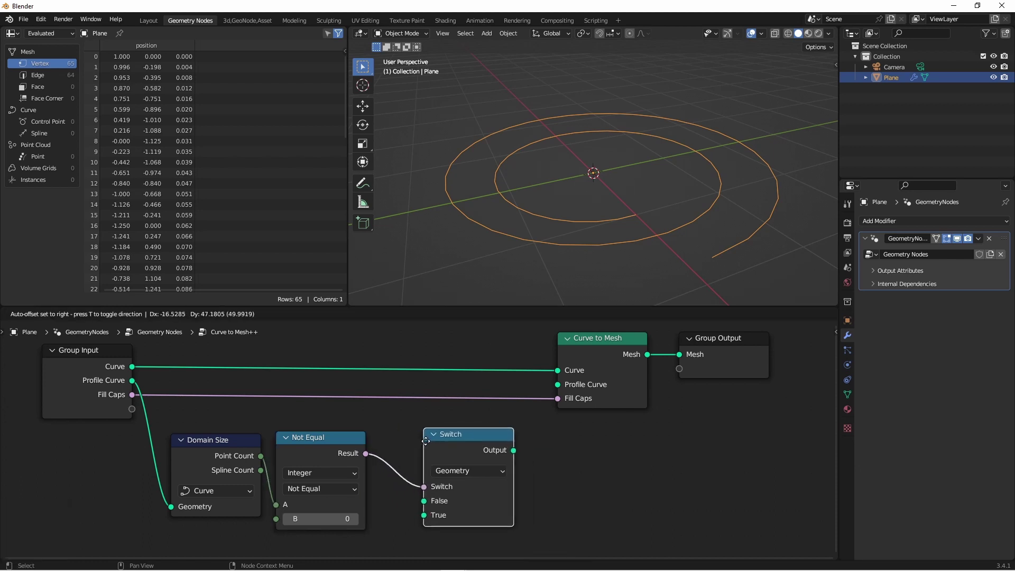
left_click(429, 446)
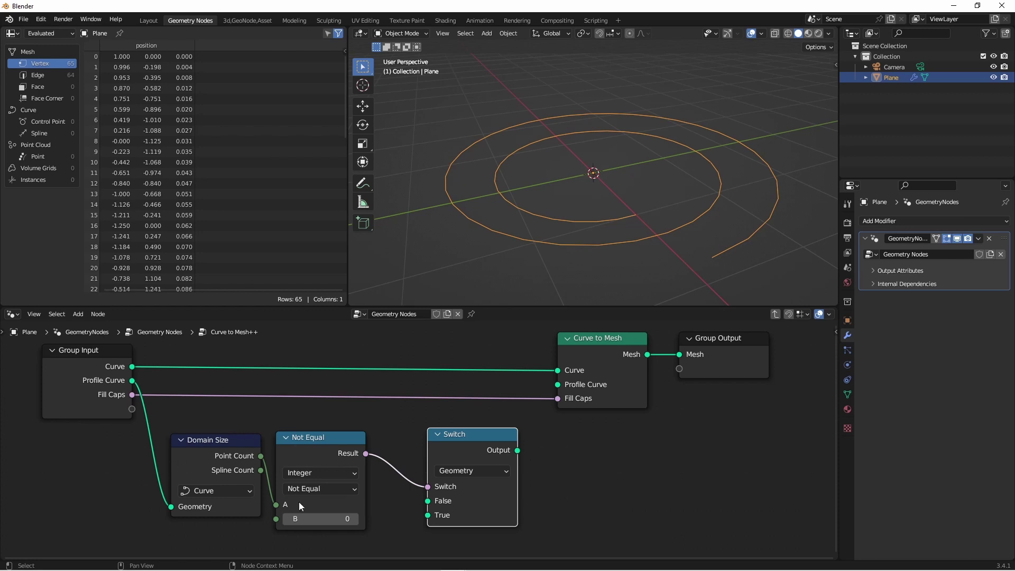
- Route Profile Curve through a reroute point into the Switch's True input and connect its Output to Curve to Mesh's Profile Curve
left_click_drag(133, 380, 431, 519)
right_click_drag(238, 434, 257, 420, "shift")
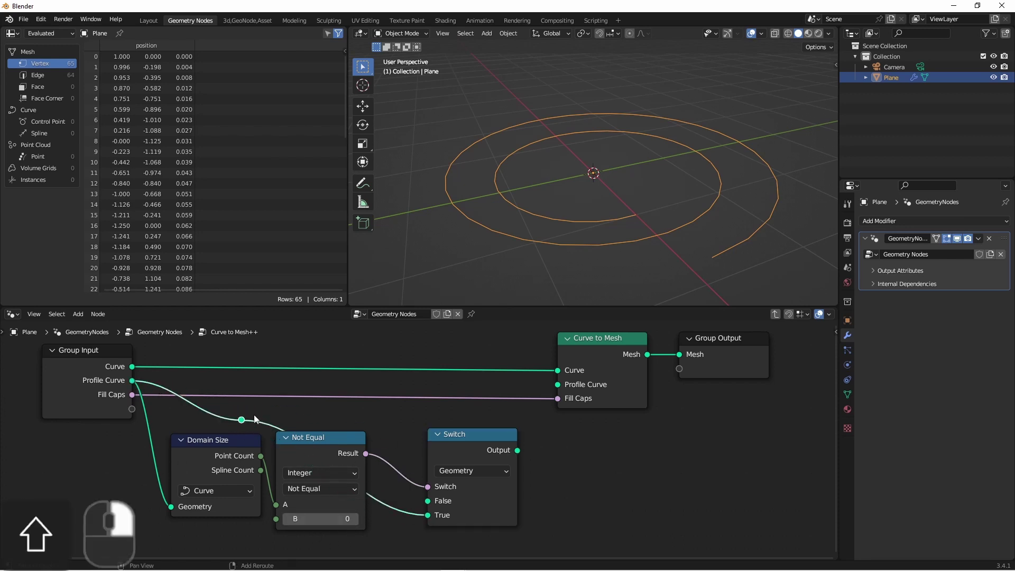
key("g")
left_click(388, 381)
left_click_drag(518, 451, 557, 389)
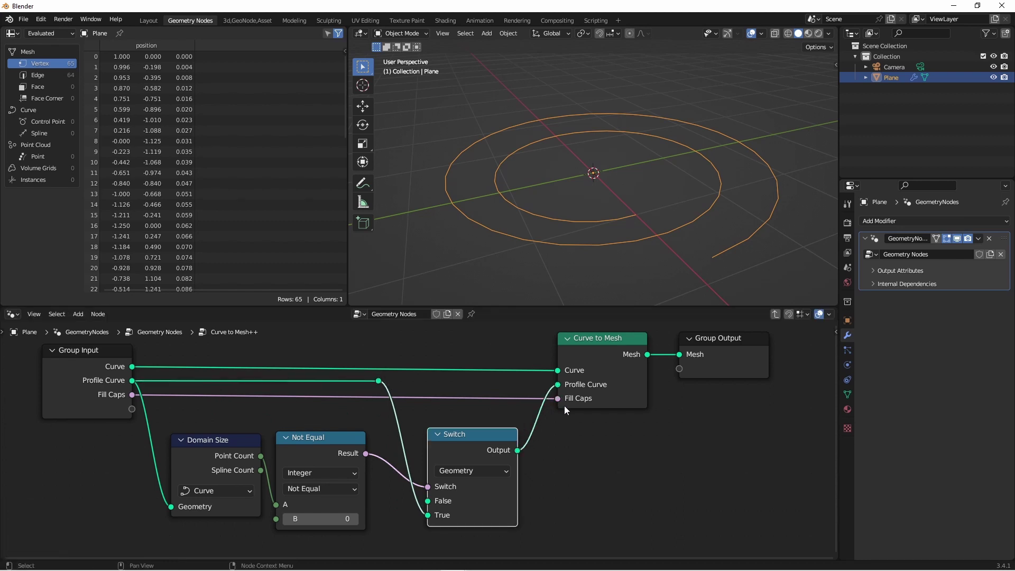
- Add a Curve Circle with a 200 mm radius and connect it to the Switch's False input
scroll(572, 413, "down", 2)
middle_click_drag(184, 414, 188, 381)
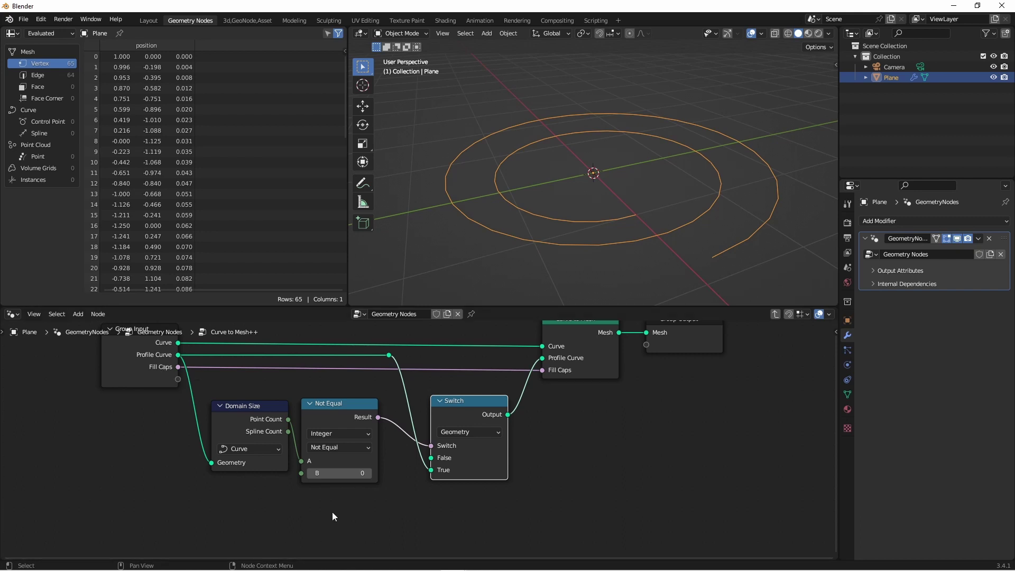
key("shift+a")
key("Escape")
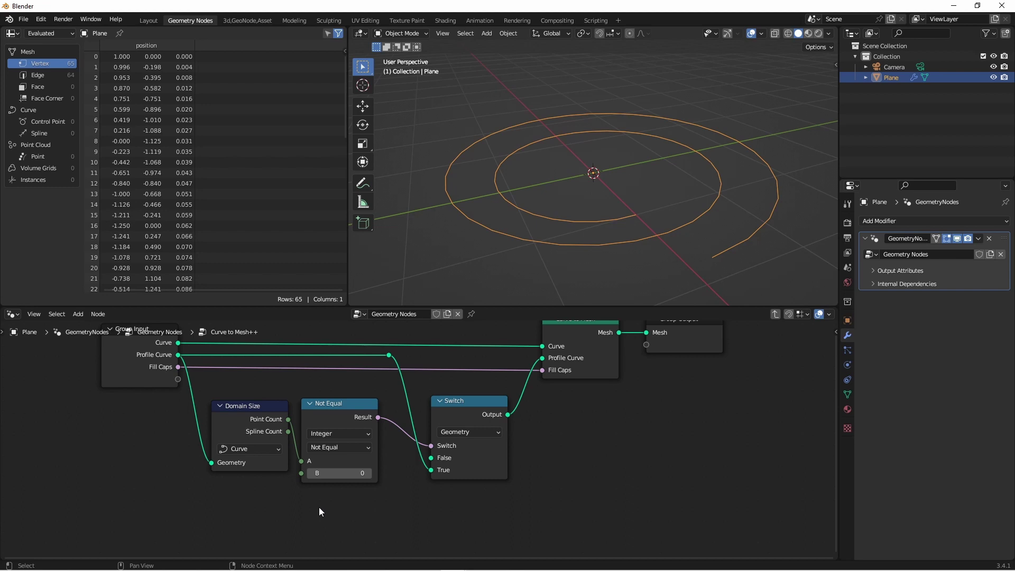
key("shift+a")
mouse_move(282, 443)
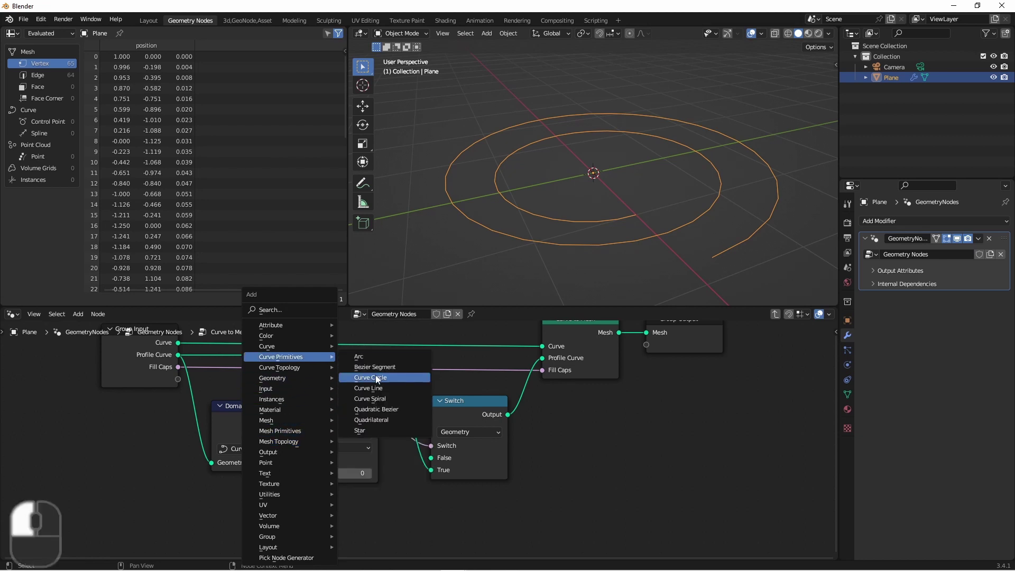
left_click(370, 378)
left_click(289, 473)
left_click(345, 523)
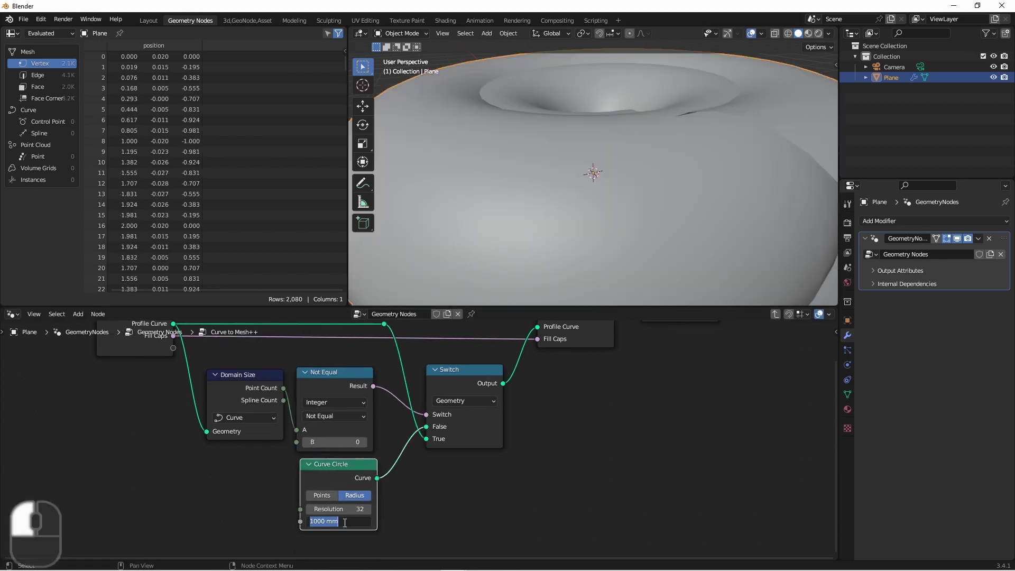
type("2000")
key("Return")
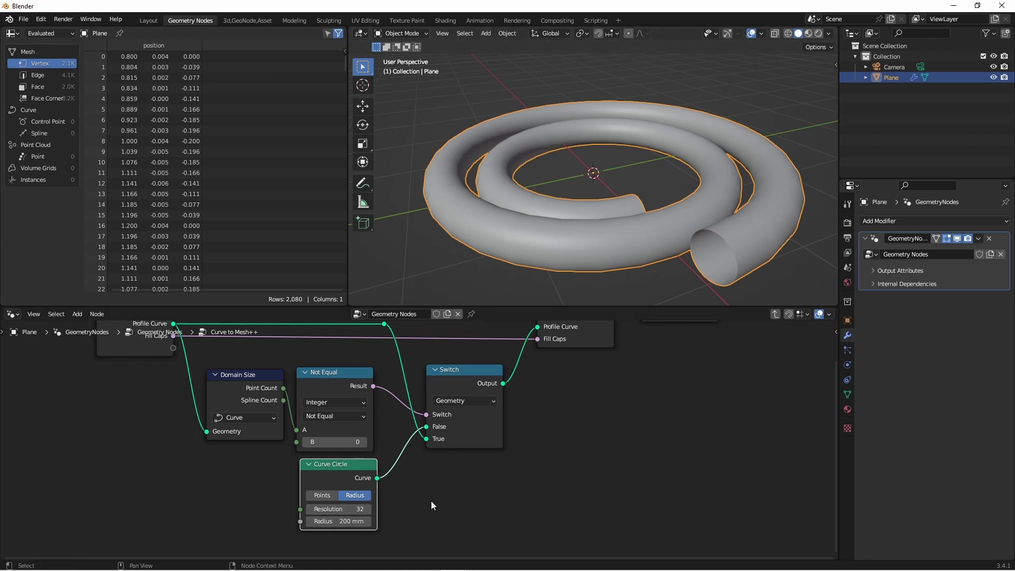
- Expose the Curve Circle's Resolution and Radius as group inputs and route both links around the nodes with reroute points
key("n")
key("Home")
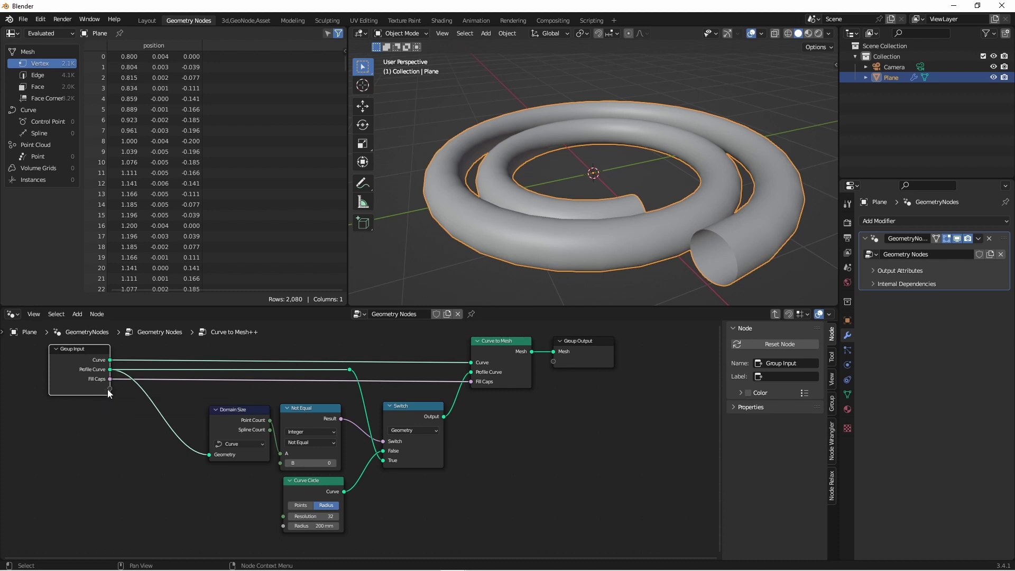
left_click_drag(110, 388, 280, 521)
right_click_drag(260, 497, 256, 532, "shift")
key("g")
left_click(167, 516)
- Rename the Resolution and Radius group inputs to Default Resolution and Default Radius
left_click(832, 403)
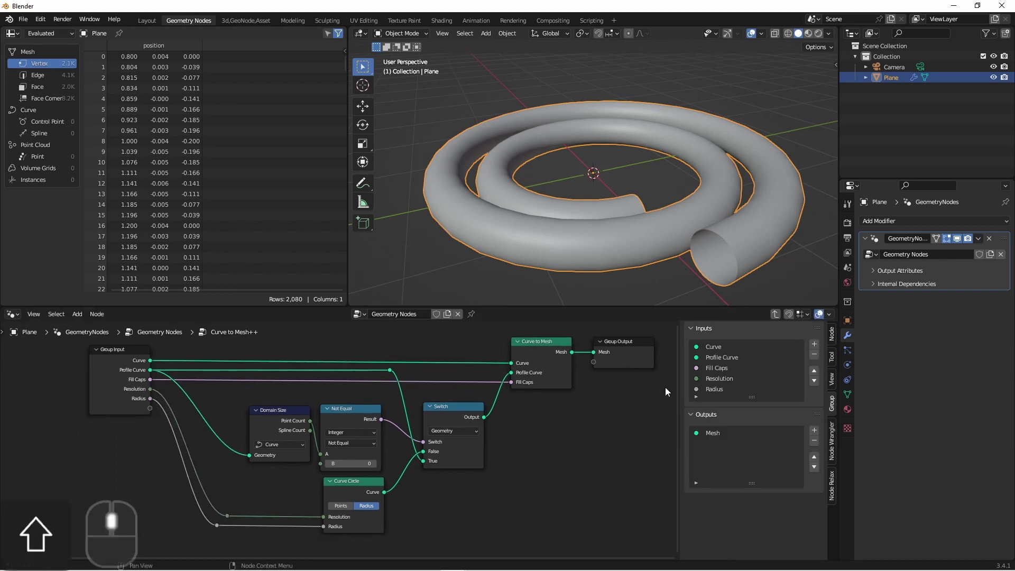
double_click(722, 379)
key("Home")
type("Default")
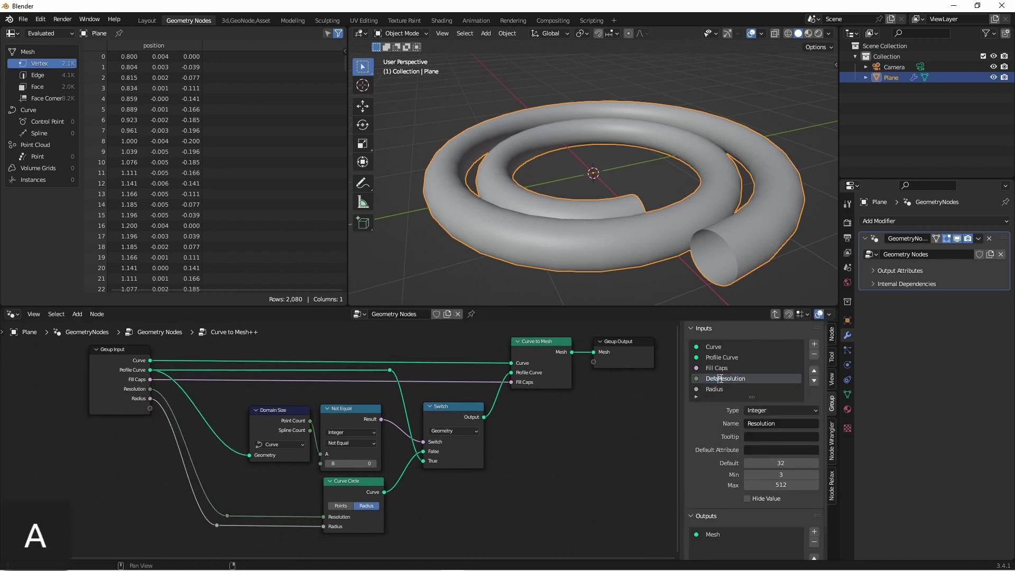
key("Return")
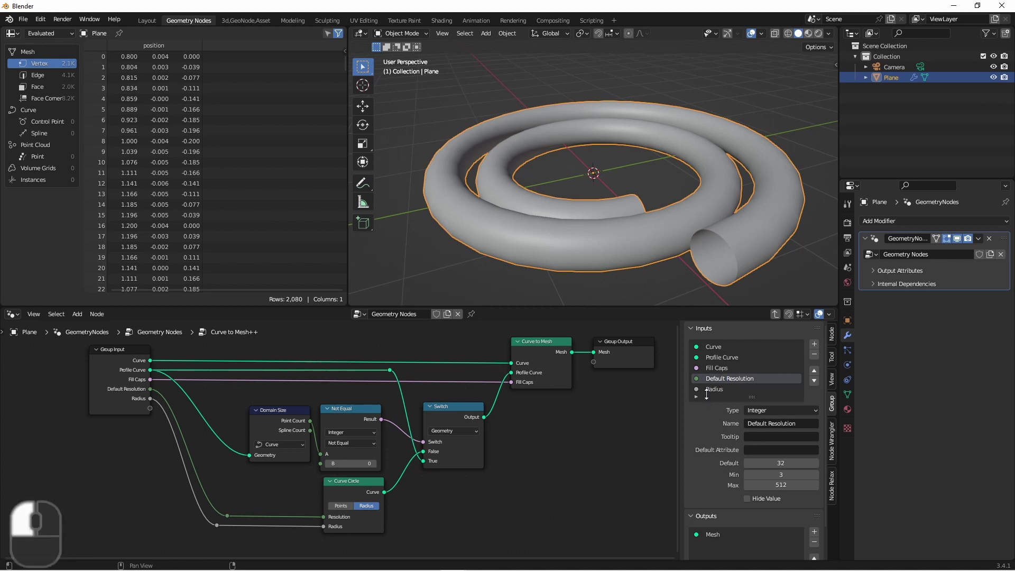
double_click(712, 389)
key("Home")
type("Default")
key("Return")
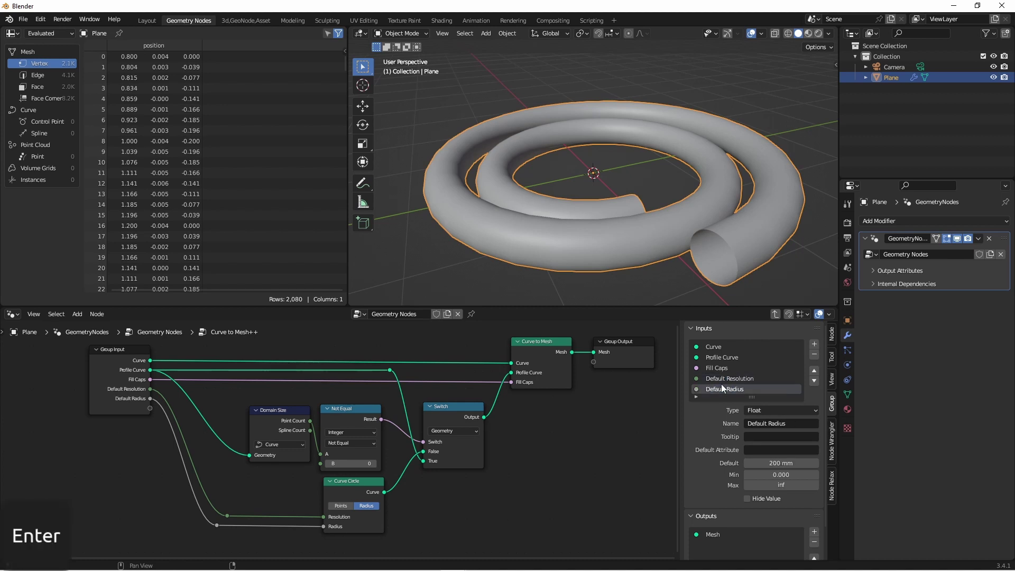
left_click(645, 403)
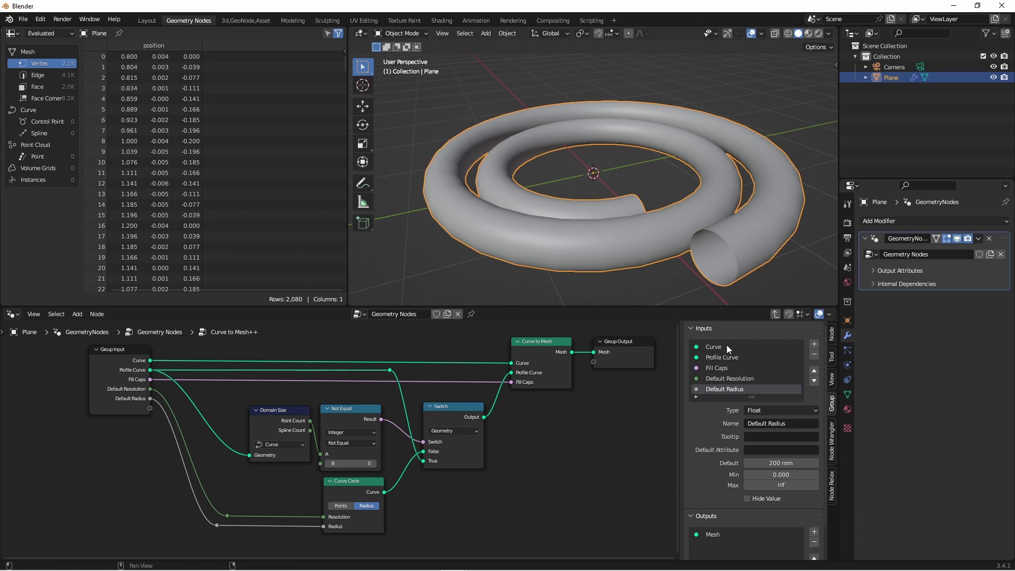
- Return to the parent node tree and connect a Star curve with 90 mm inner and 150 mm outer radius to Curve to Mesh++'s Profile Curve
left_click(775, 315)
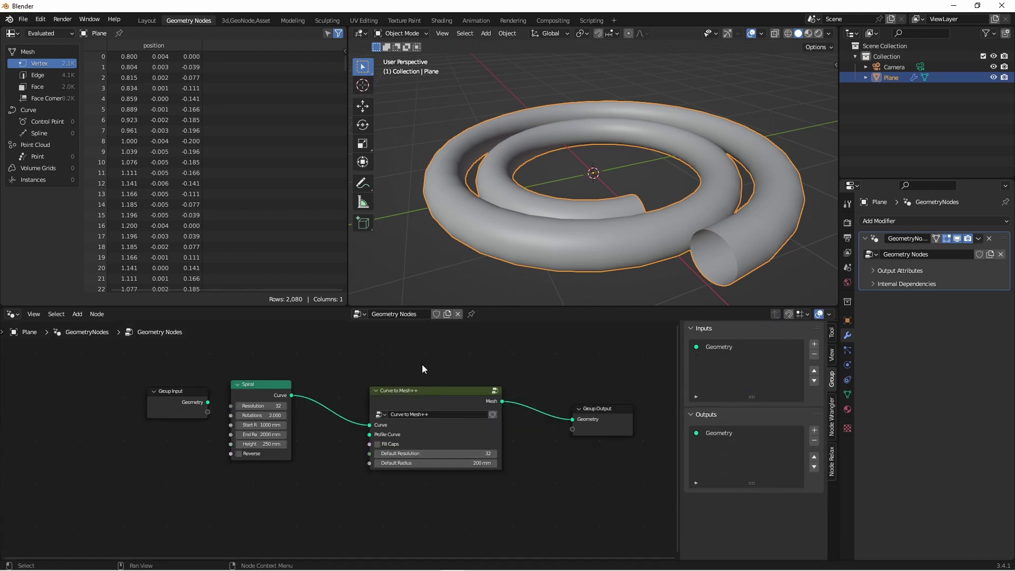
key("shift+a")
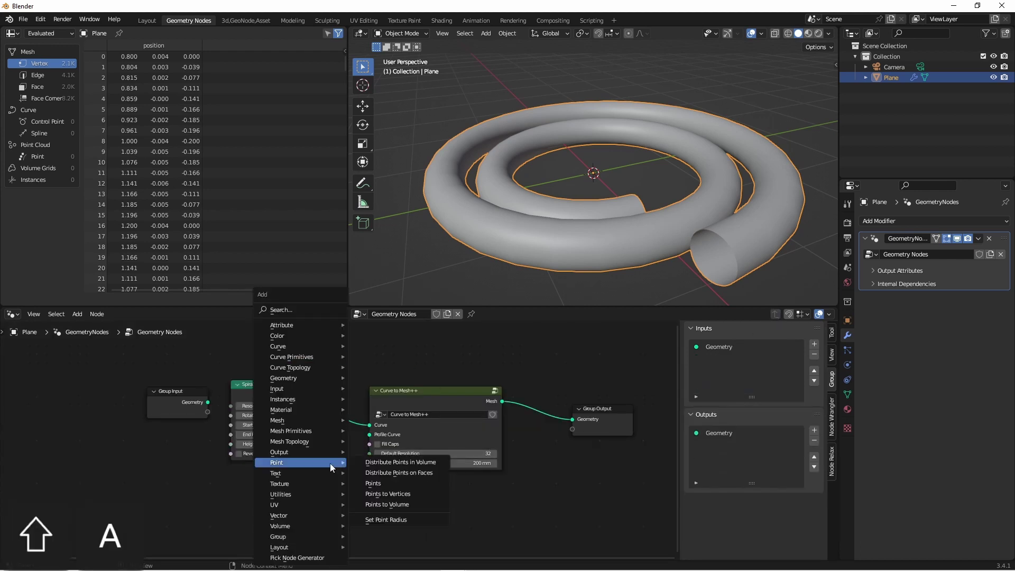
mouse_move(350, 361)
left_click(371, 431)
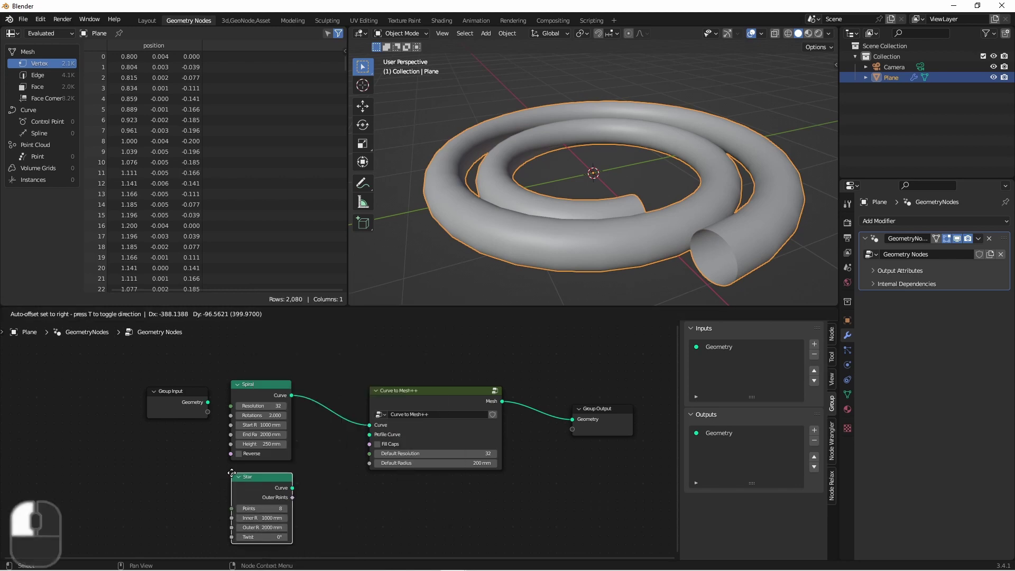
left_click(265, 495)
left_click_drag(292, 489, 373, 439)
left_click_drag(262, 518, 217, 518, "shift")
left_click_drag(262, 528, 211, 527, "shift")
- Insert a Set Shade Smooth node between Curve to Mesh++ and Group Output with Shade Smooth turned off
left_click_drag(604, 421, 626, 410)
key("shift+a")
mouse_move(559, 380)
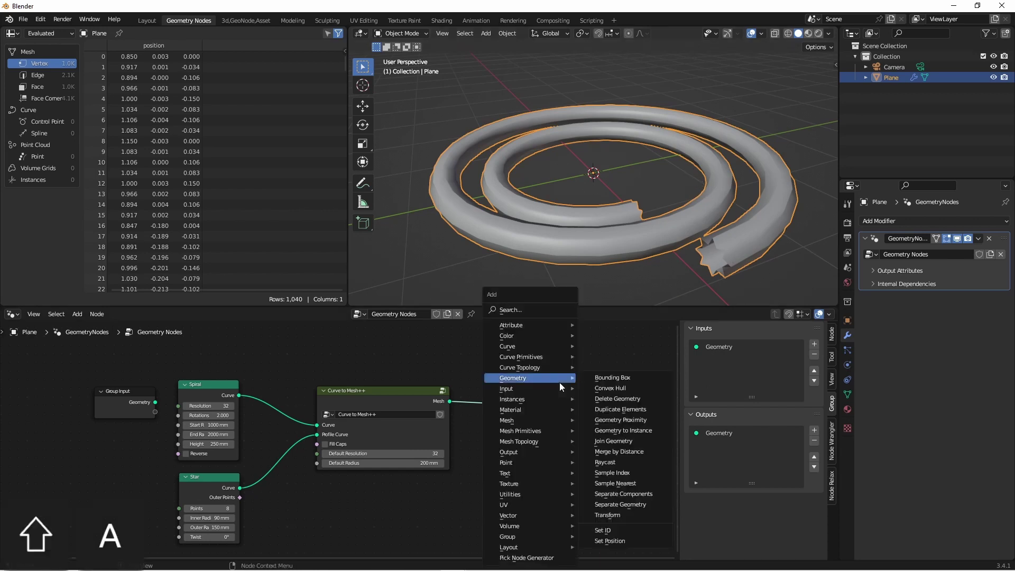
mouse_move(529, 420)
left_click(600, 420)
right_click(538, 402)
key("shift+a")
mouse_move(544, 332)
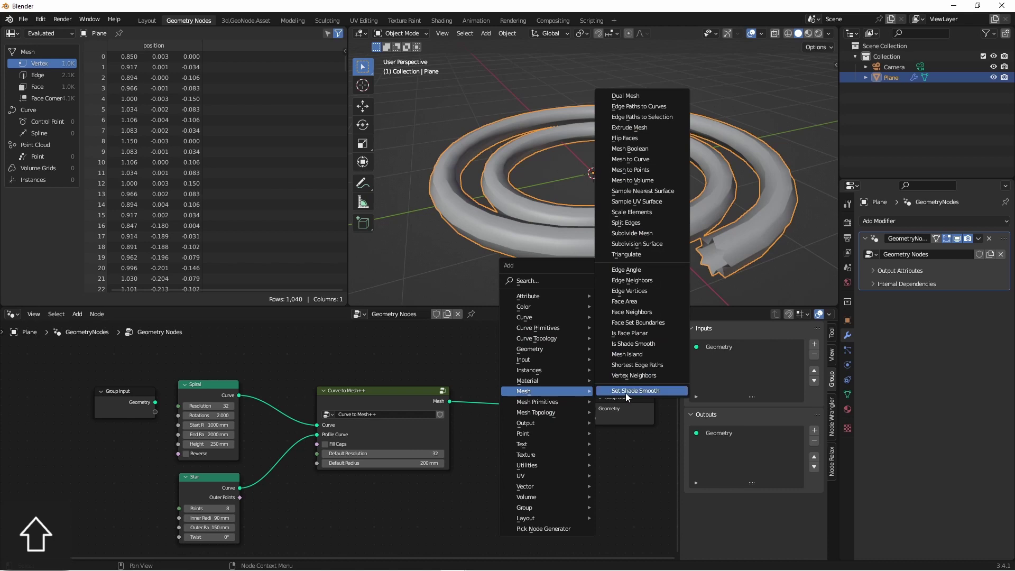
left_click(642, 394)
left_click(565, 405)
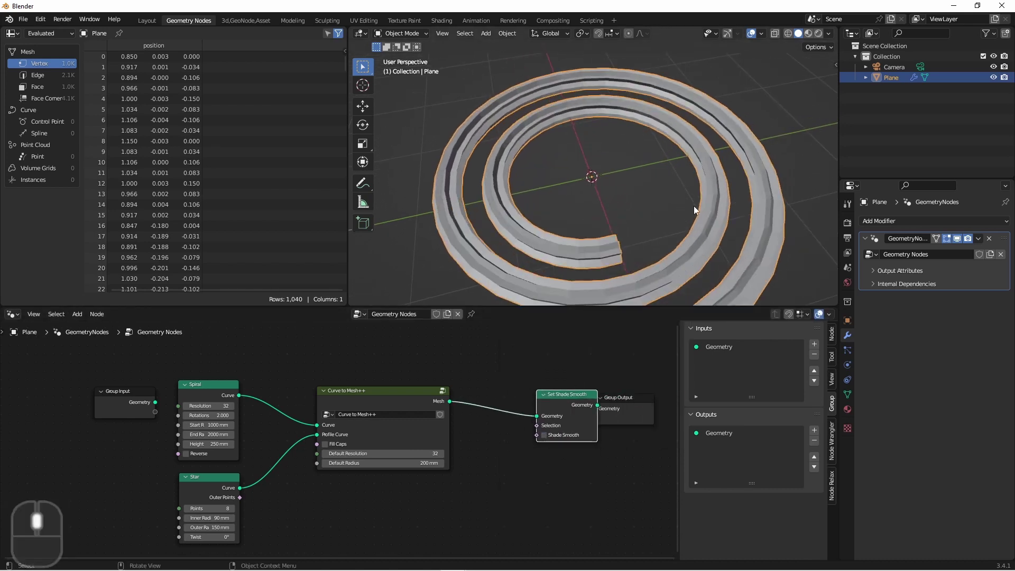
- Disconnect the Star from Profile Curve and set Curve to Mesh++'s Default Resolution to 20 and Default Radius to 90 mm
middle_click_drag(701, 219, 666, 249)
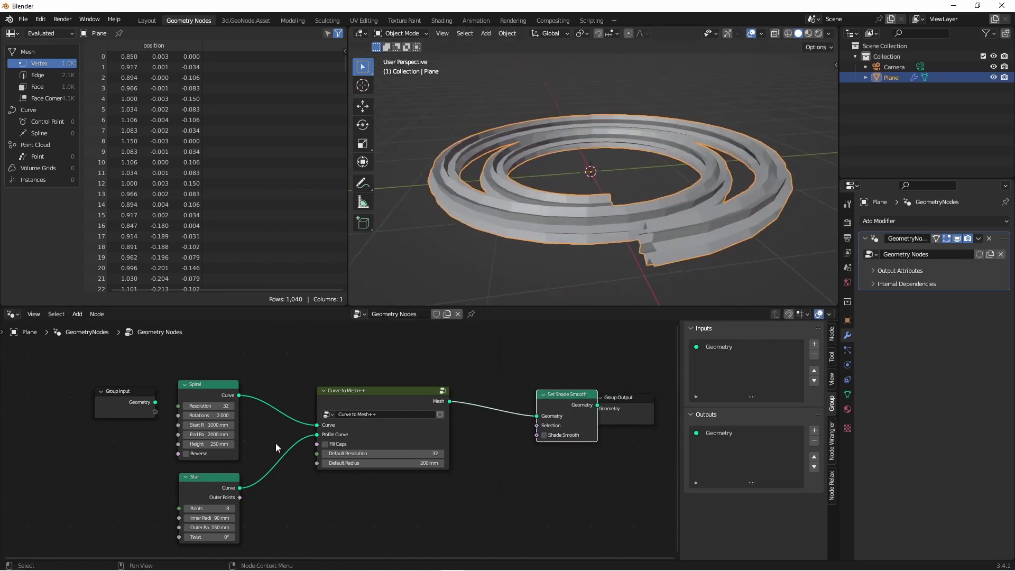
right_click_drag(276, 447, 304, 483, "ctrl")
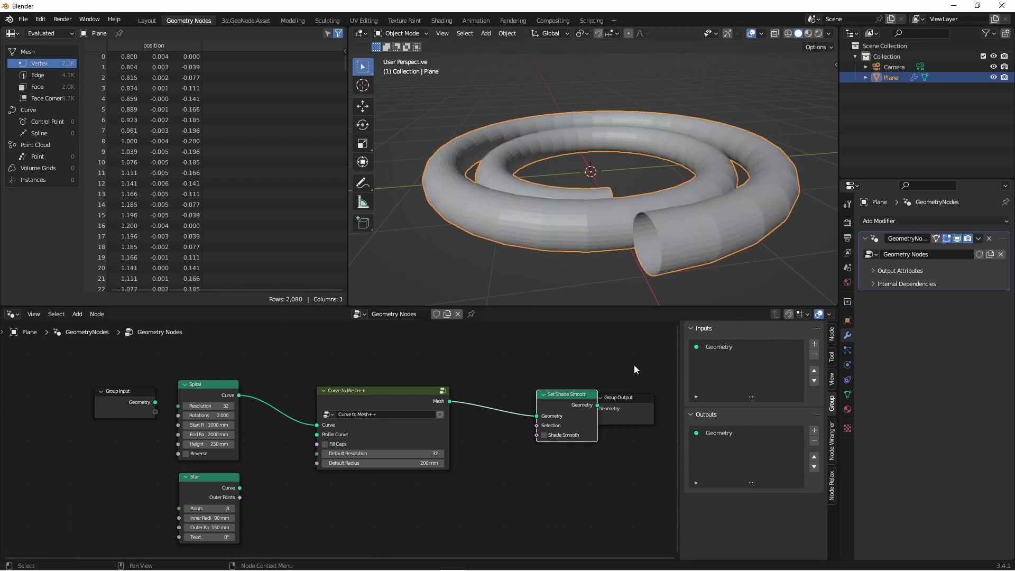
scroll(445, 476, "up", 11)
left_click_drag(467, 477, 494, 477, "shift")
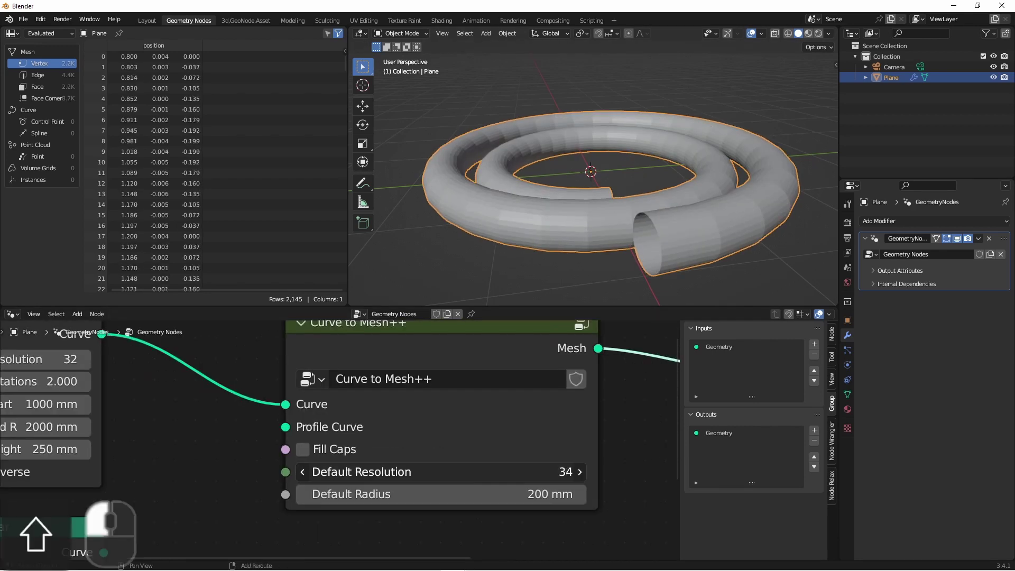
left_click_drag(402, 471, 439, 494, "shift")
scroll(404, 442, "down", 3)
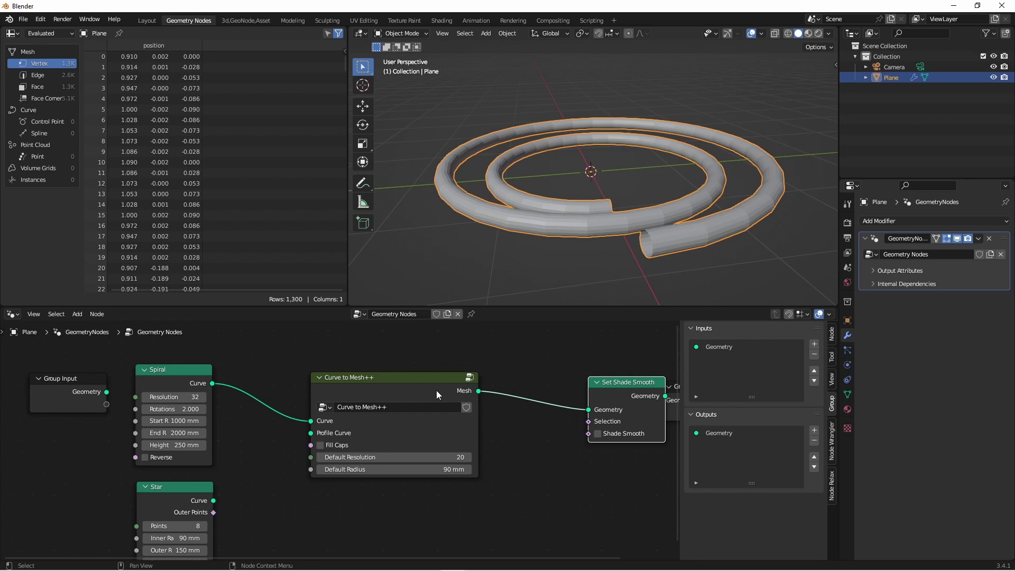
- Inside the Curve to Mesh++ group, insert a Capture Attribute node set to Integer on the link into Curve to Mesh's Curve input
left_click(379, 386)
key("Tab")
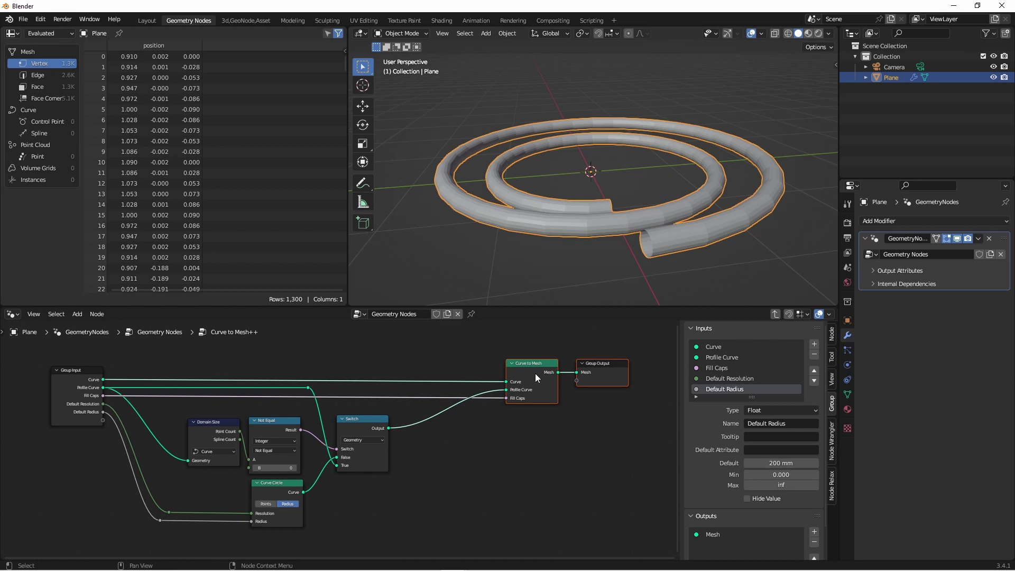
scroll(388, 395, "up", 2)
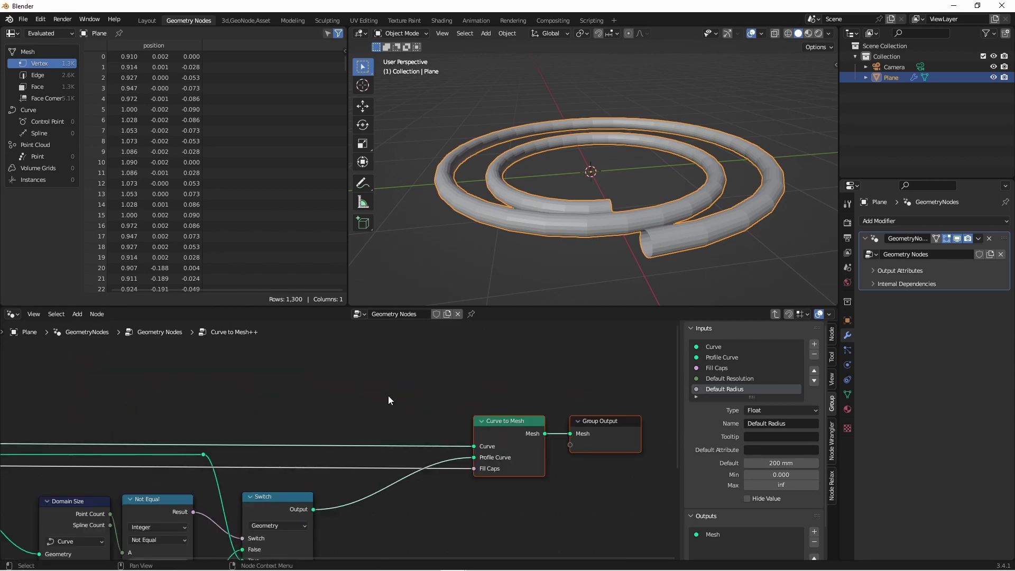
key("shift+a")
mouse_move(369, 298)
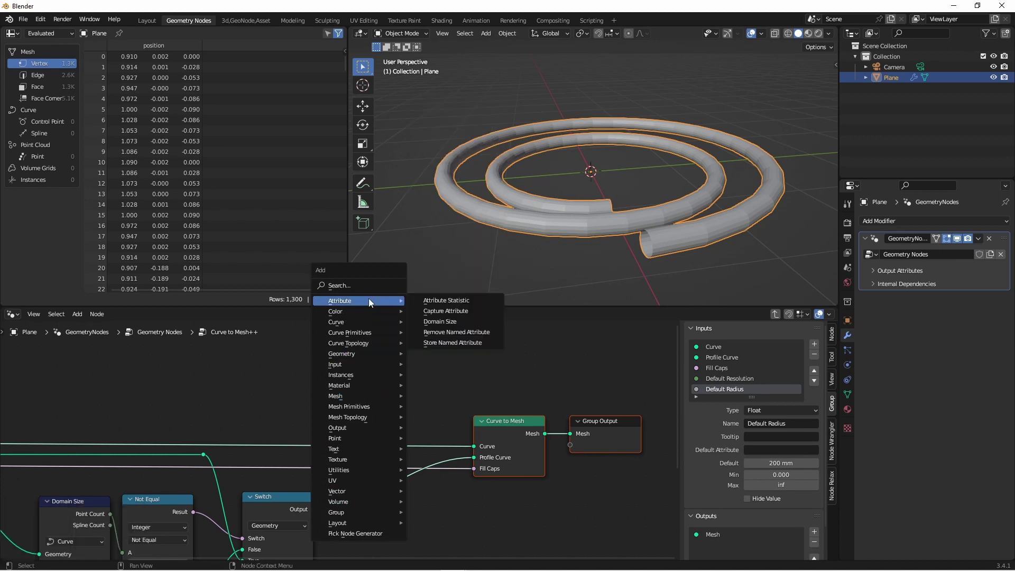
left_click(435, 311)
left_click(351, 361)
middle_click_drag(350, 362, 454, 354)
left_click(491, 397)
left_click(481, 420)
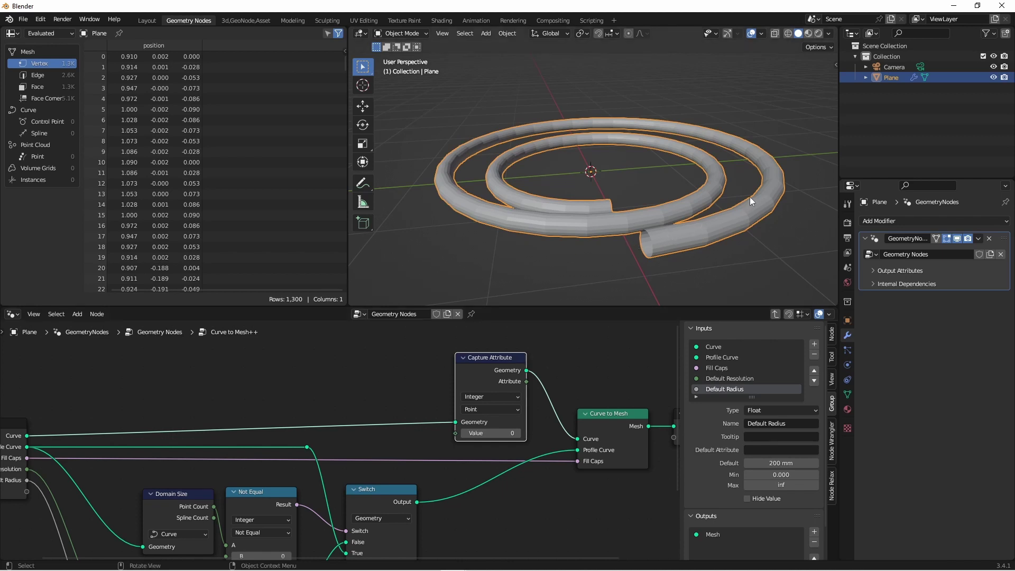
- Add an Index node, connect it to Capture Attribute's Value input and collapse the Index node
key("shift+a")
mouse_move(405, 390)
left_click(444, 339)
left_click(355, 378)
left_click_drag(427, 395, 456, 433)
left_click_drag(412, 387, 417, 437)
key("h")
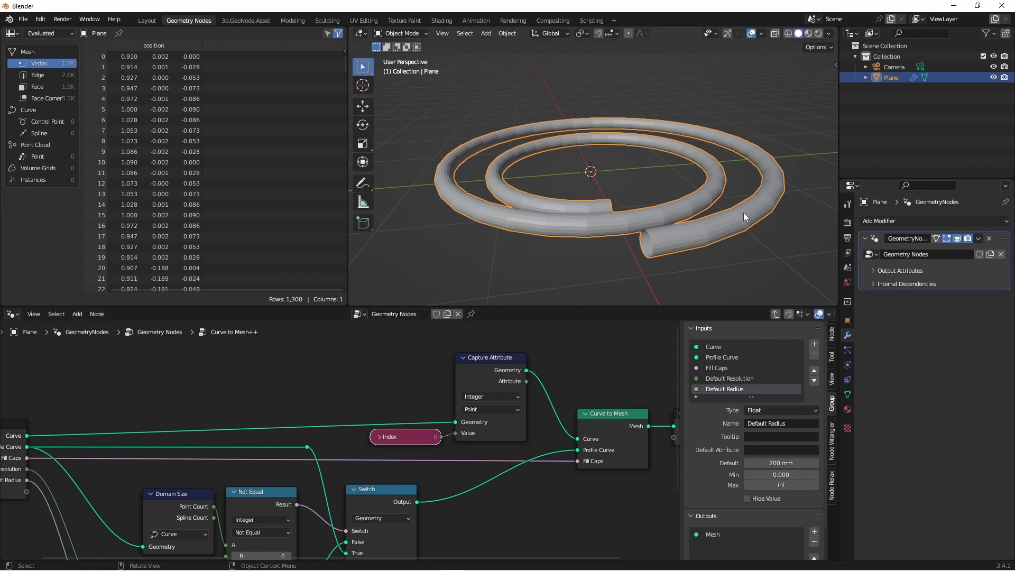
- Expose the captured Attribute as a new group output and rename it Ring Index
middle_click_drag(554, 358, 369, 358)
left_click_drag(342, 381, 366, 386)
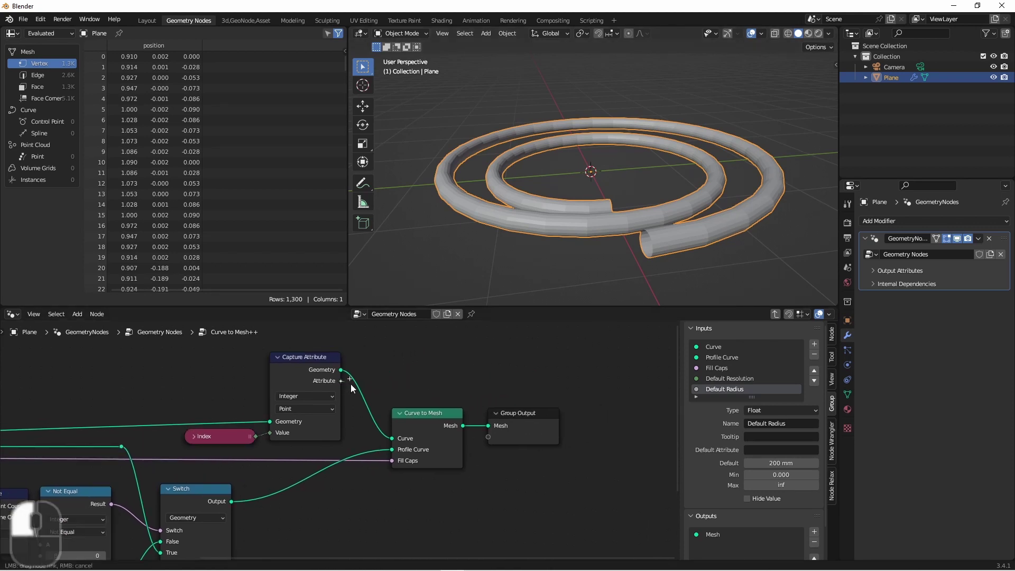
left_click_drag(458, 430, 488, 438)
scroll(751, 476, "down", 2)
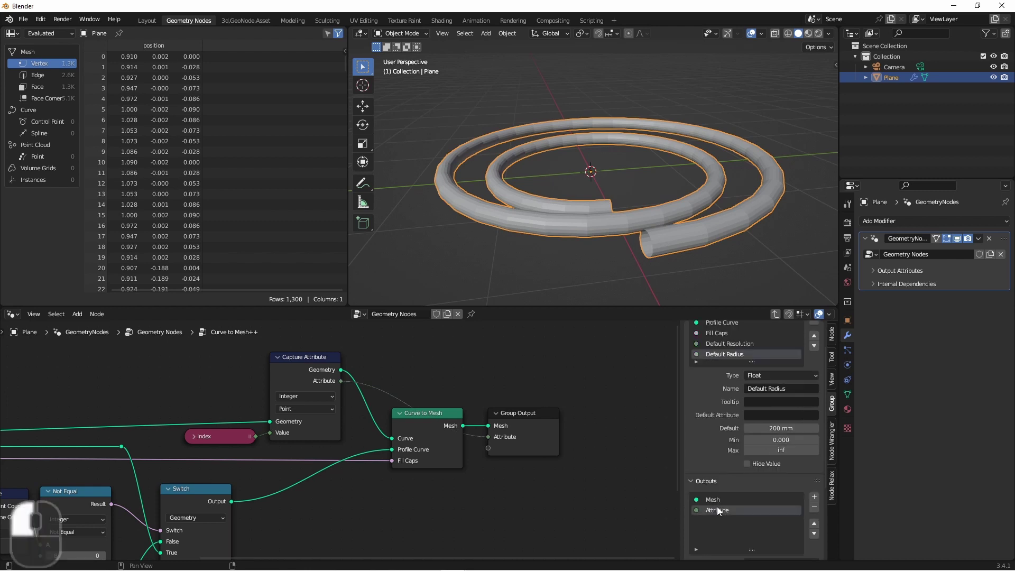
double_click(717, 510)
type("Ring Index")
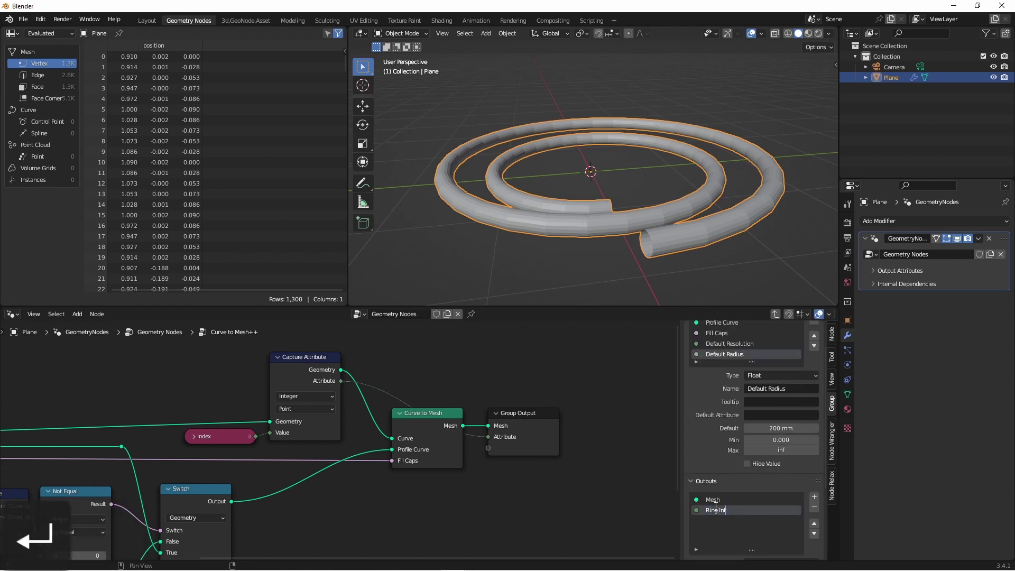
key("Return")
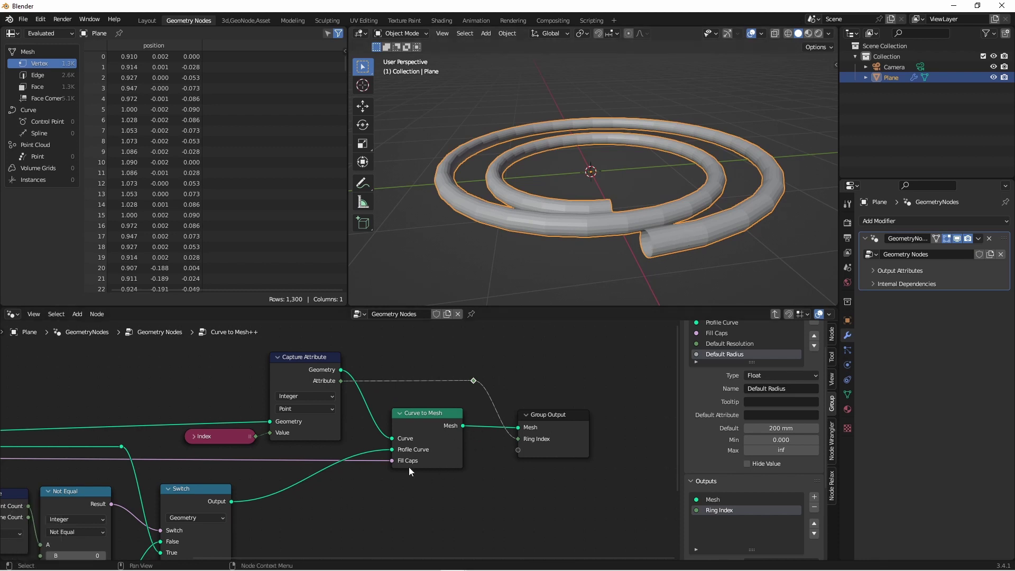
- Duplicate Capture Attribute onto the link between Switch and Profile Curve, feed it the Index, and expose its Attribute as a group output
middle_click_drag(360, 436, 381, 375, "shift")
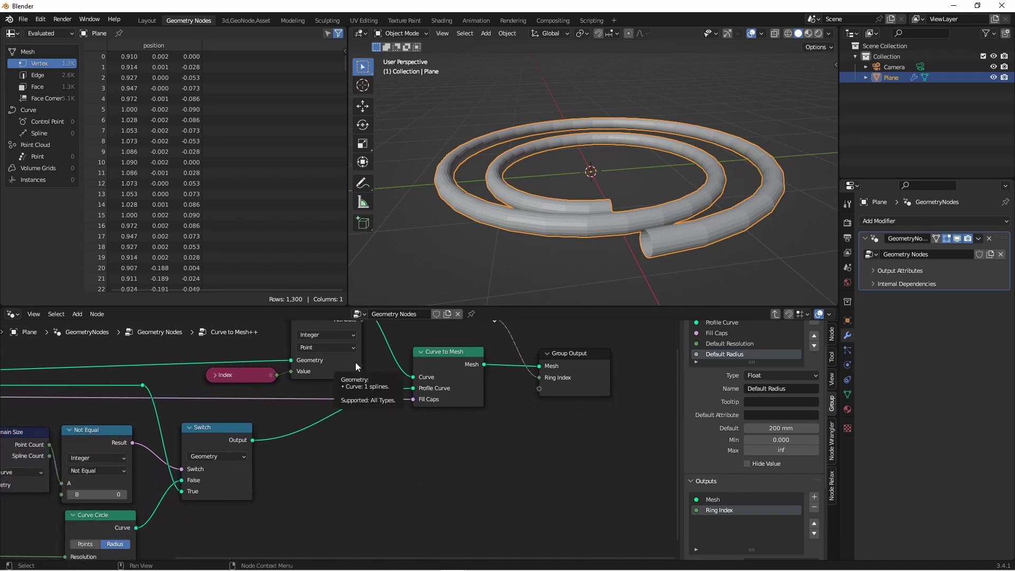
key("shift+d")
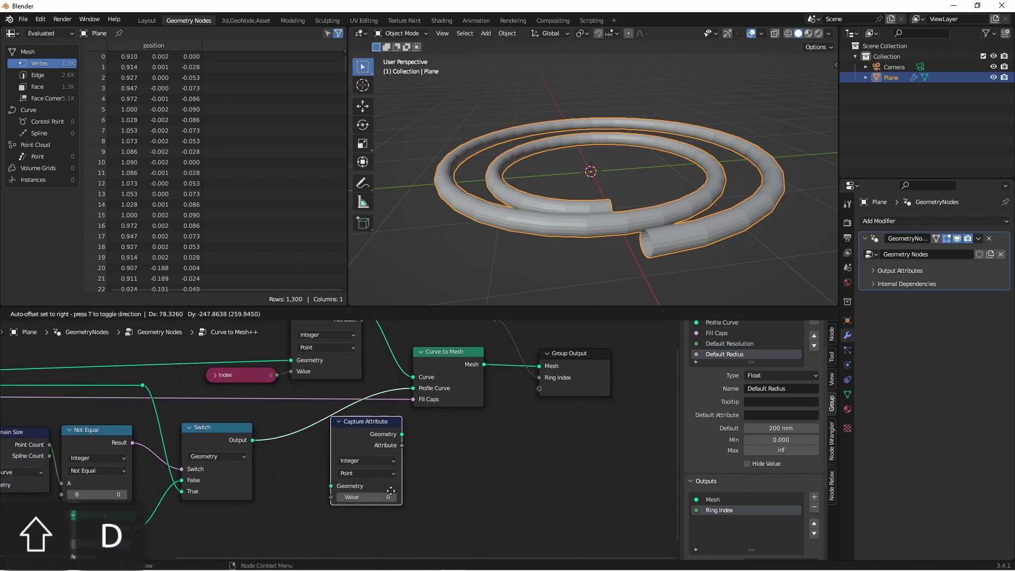
left_click(372, 507)
left_click_drag(372, 438, 540, 389)
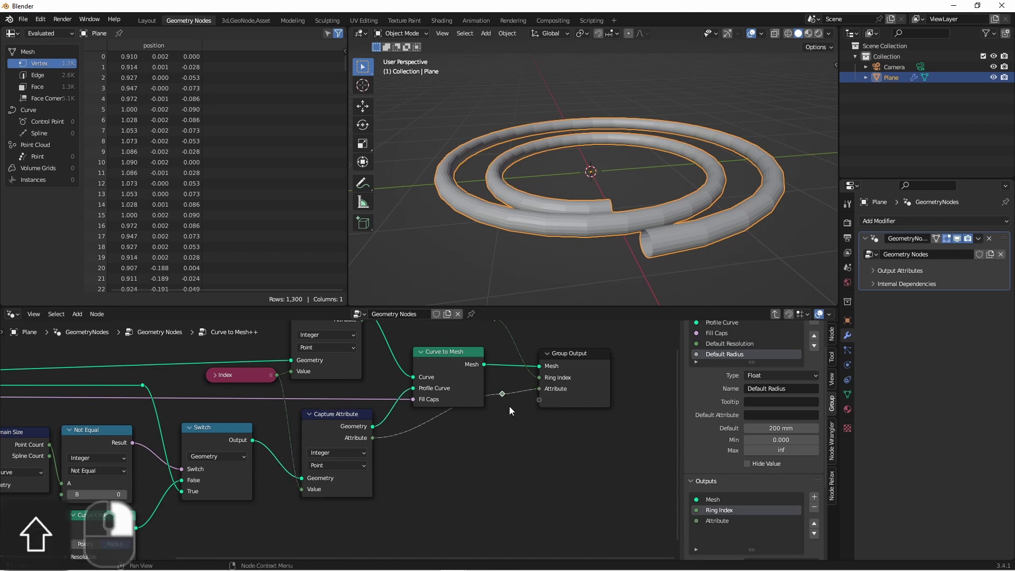
- Rename the second captured attribute's group output to Rail Index and save the file as ctm++1.blend
double_click(719, 521)
type("R")
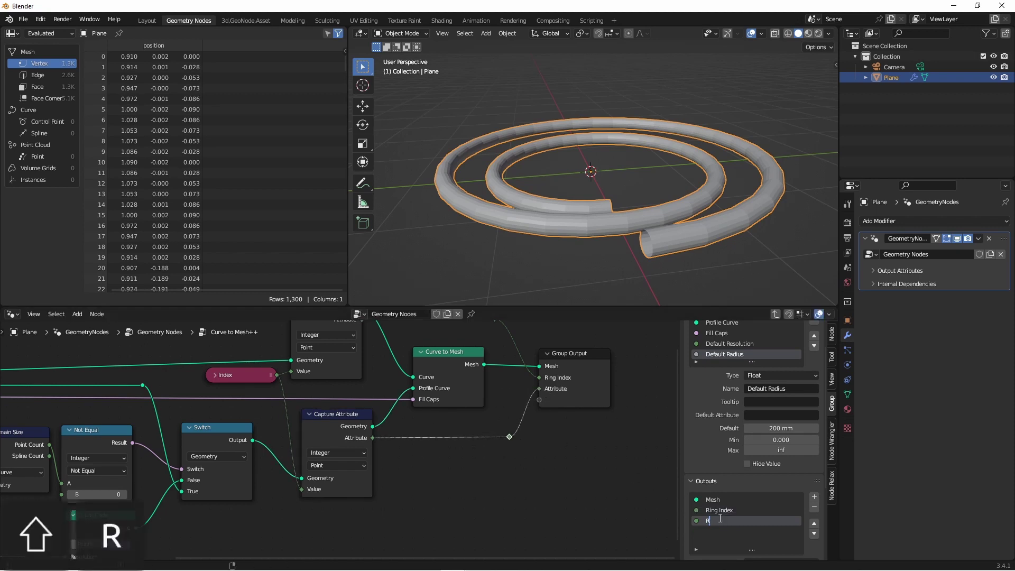
type("ail Index")
key("Return")
key("ctrl+s")
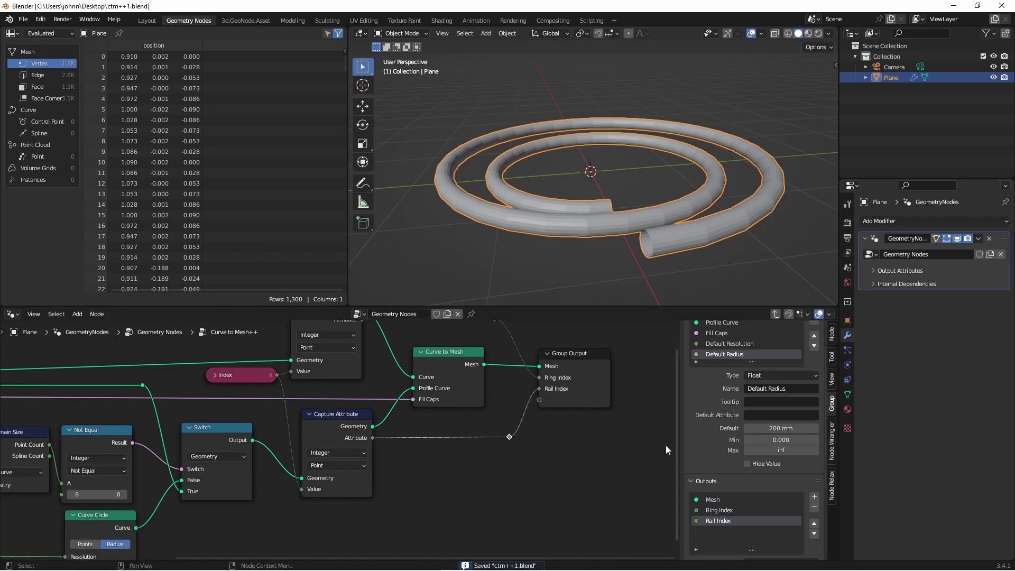
- In the parent node tree, connect Curve to Mesh++'s Ring Index to a new integer Equal compare node above the Mesh link
left_click(776, 314)
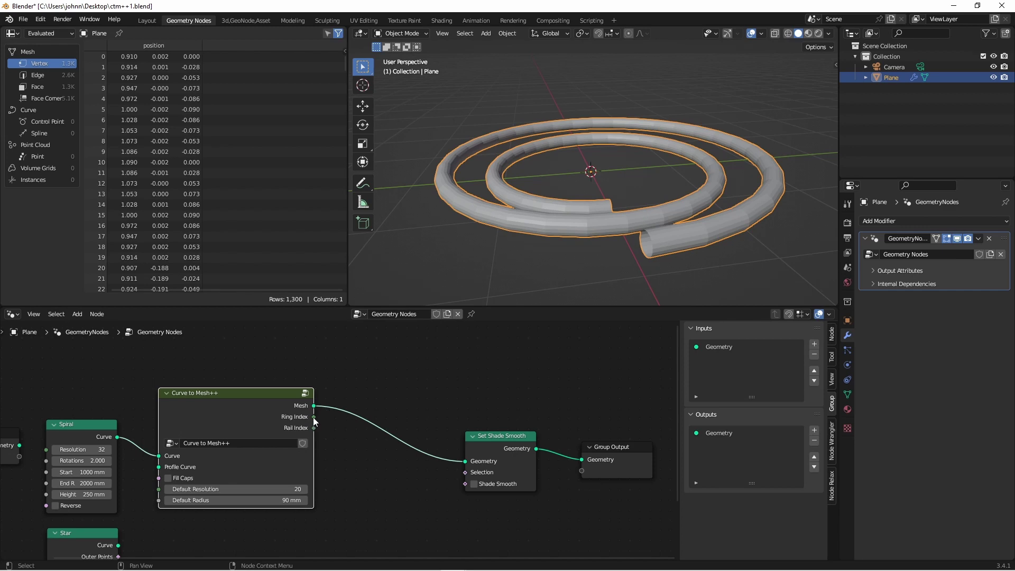
left_click_drag(313, 418, 392, 393)
type("eq")
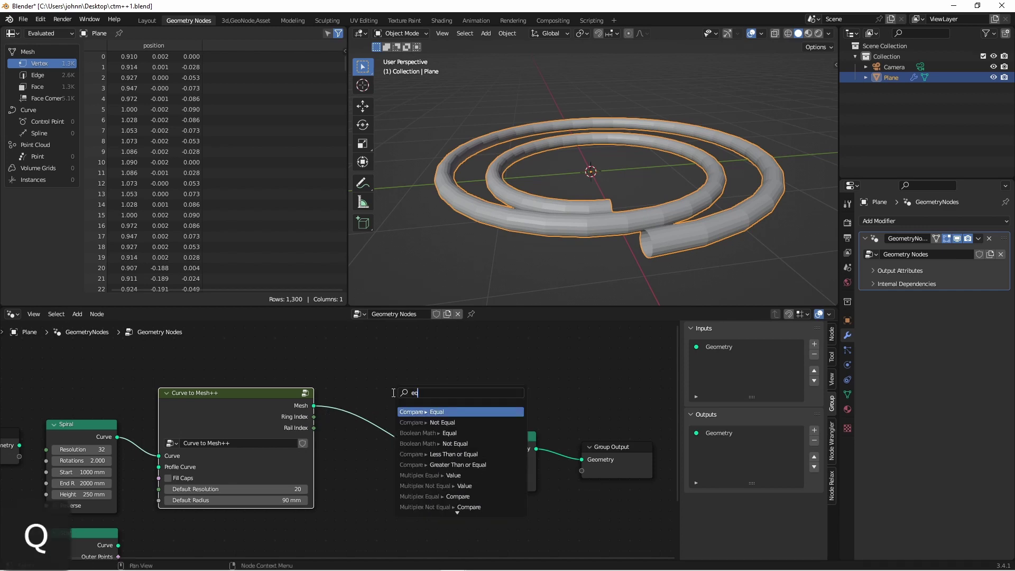
key("Return")
key("g")
left_click(393, 343)
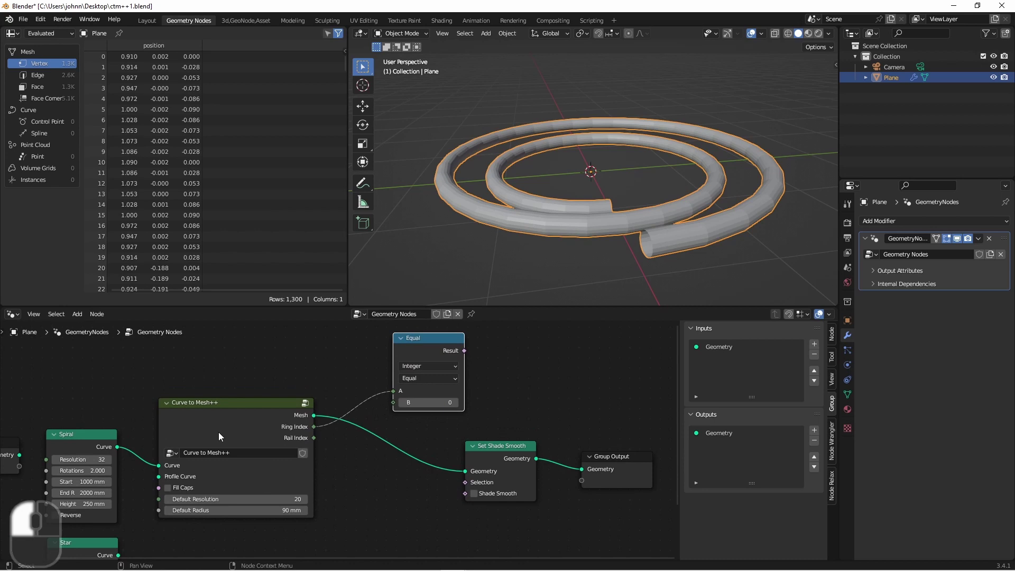
- Preview the Curve to Mesh++ mesh with the Equal result as the value in a Viewer node
left_click(259, 415, "ctrl+shift")
left_click_drag(376, 420, 596, 339)
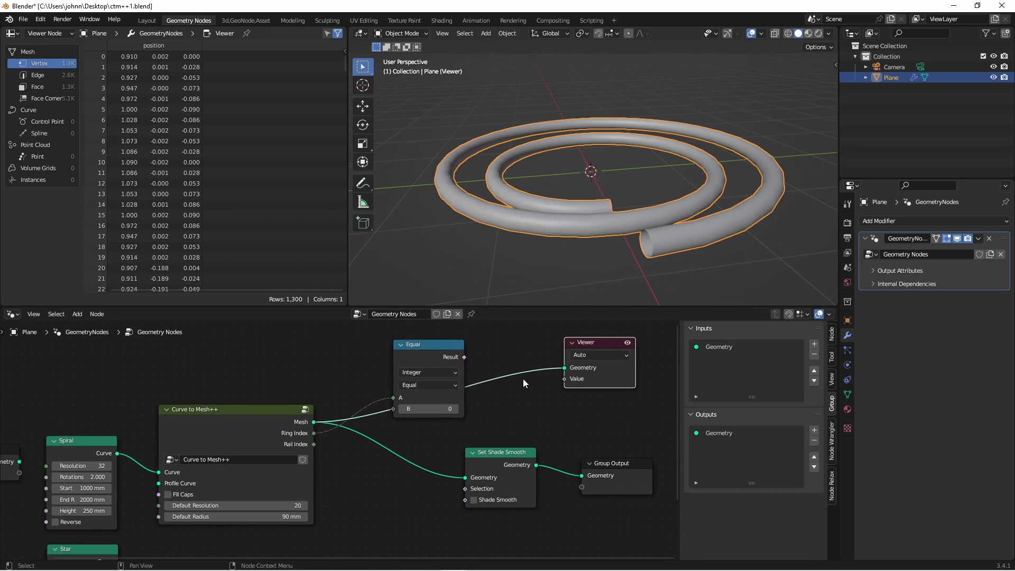
left_click(426, 351, "ctrl+shift")
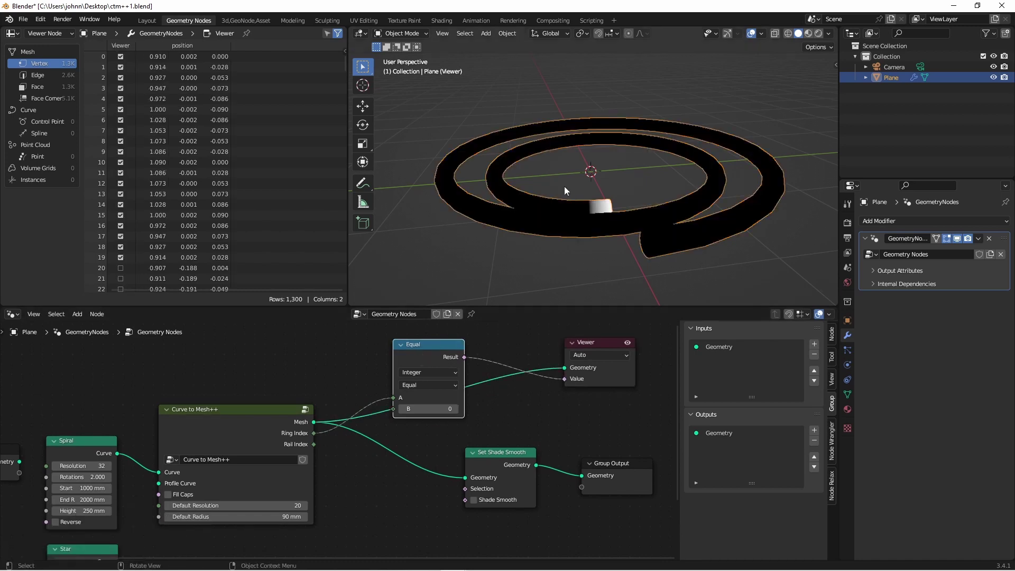
middle_click_drag(578, 173, 510, 220)
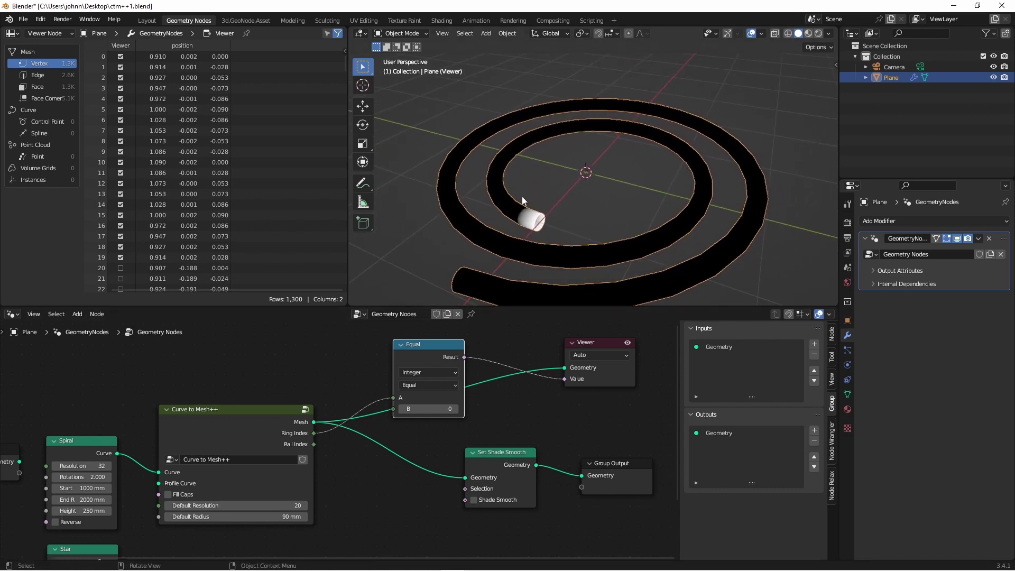
- Raise the Equal node's B value step by step to check which ring of the spiral is selected
left_click_drag(456, 411, 584, 411)
left_click(457, 412)
left_click(457, 412)
left_click(457, 412)
left_click(457, 411)
left_click(457, 411)
left_click(457, 412)
left_click(457, 412)
left_click(457, 411)
left_click(457, 411)
left_click(457, 411)
left_click(457, 411)
left_click(457, 412)
left_click(457, 411)
left_click(457, 412)
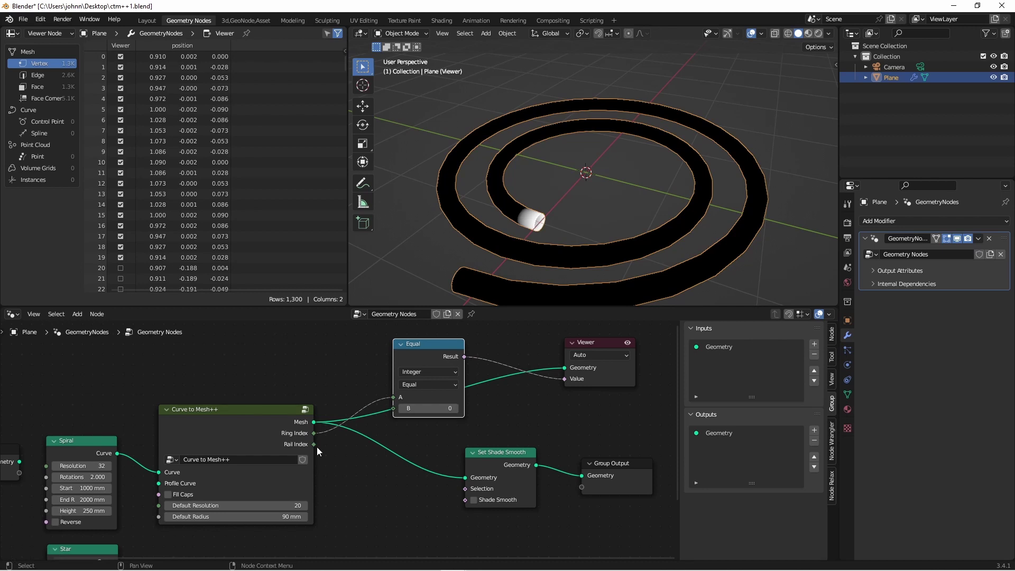
- Connect Rail Index to the Equal node's A input and vary B to check the selected rails along the tube
left_click_drag(314, 444, 398, 396)
middle_click_drag(545, 249, 595, 209)
left_click_drag(456, 409, 515, 408)
left_click(457, 409)
left_click(457, 409)
left_click(401, 409)
left_click(401, 409)
left_click(401, 408)
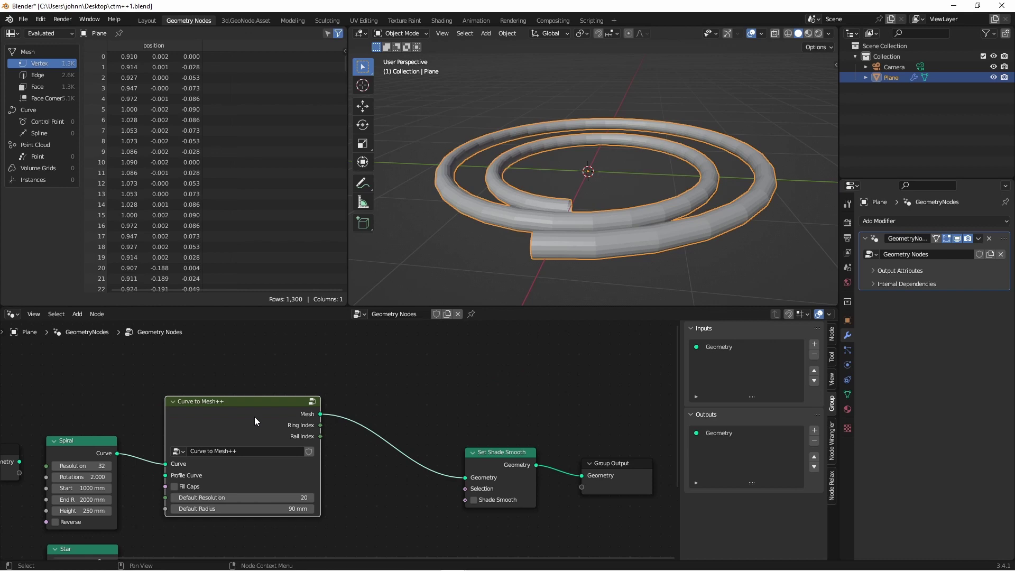
- Inside the Curve to Mesh++ group, expose Domain Size's Point Count as a new group output
left_click(253, 419)
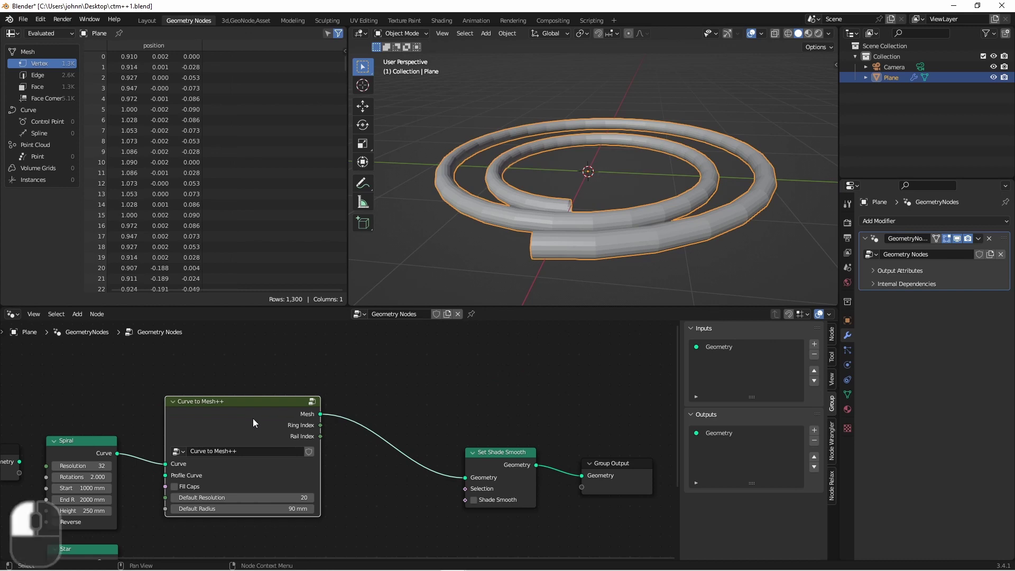
key("Tab")
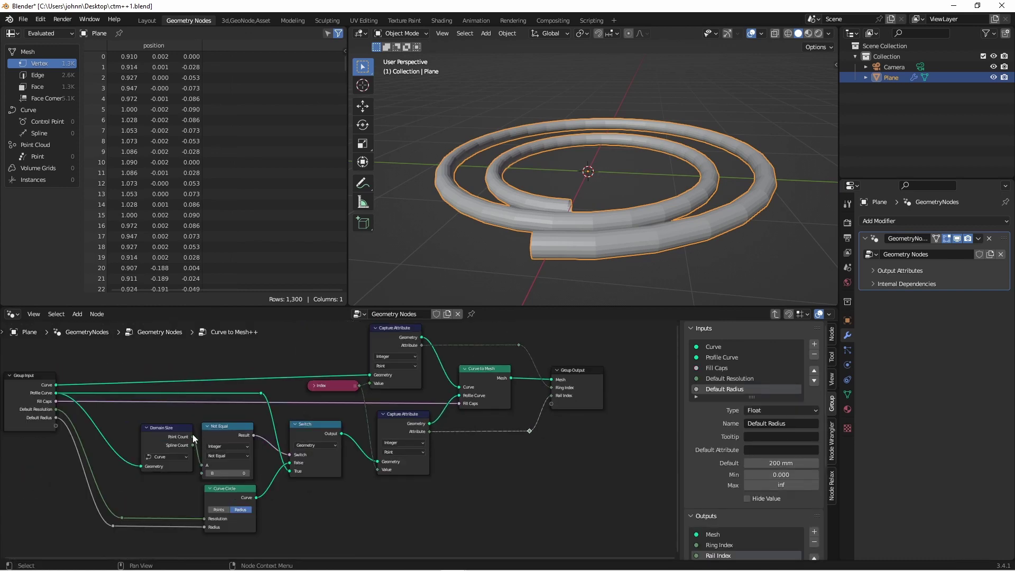
scroll(183, 443, "up", 2)
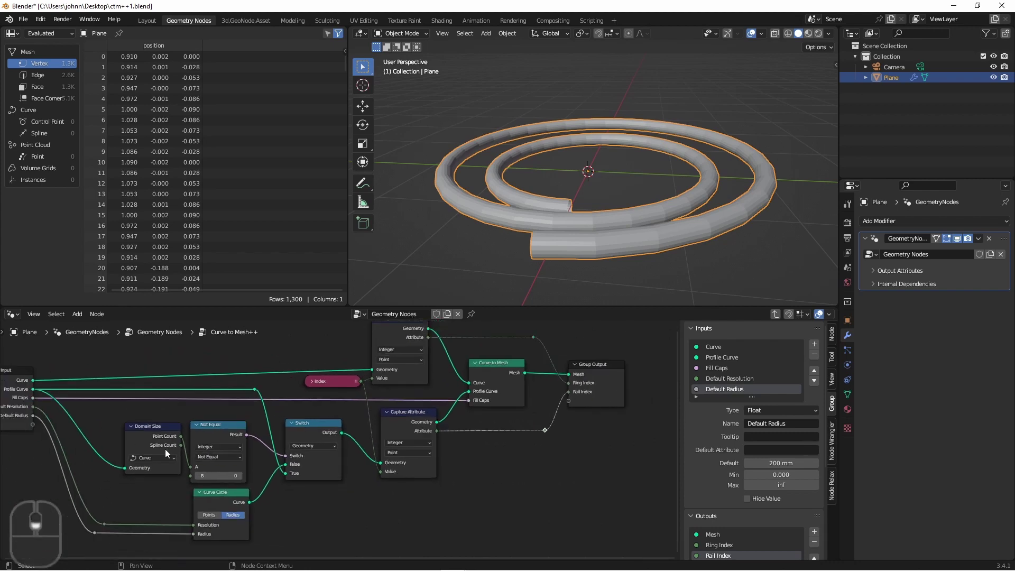
left_click_drag(181, 436, 569, 350)
- Route the Point Count link to Group Output beneath the other nodes using reroute points
right_click_drag(545, 336, 544, 365, "shift")
key("g")
left_click(514, 514)
right_click_drag(483, 499, 482, 526, "shift")
key("g")
middle_click(195, 523)
left_click(186, 522)
left_click_drag(154, 392, 128, 391)
middle_click_drag(318, 381, 255, 462)
scroll(749, 374, "down", 4)
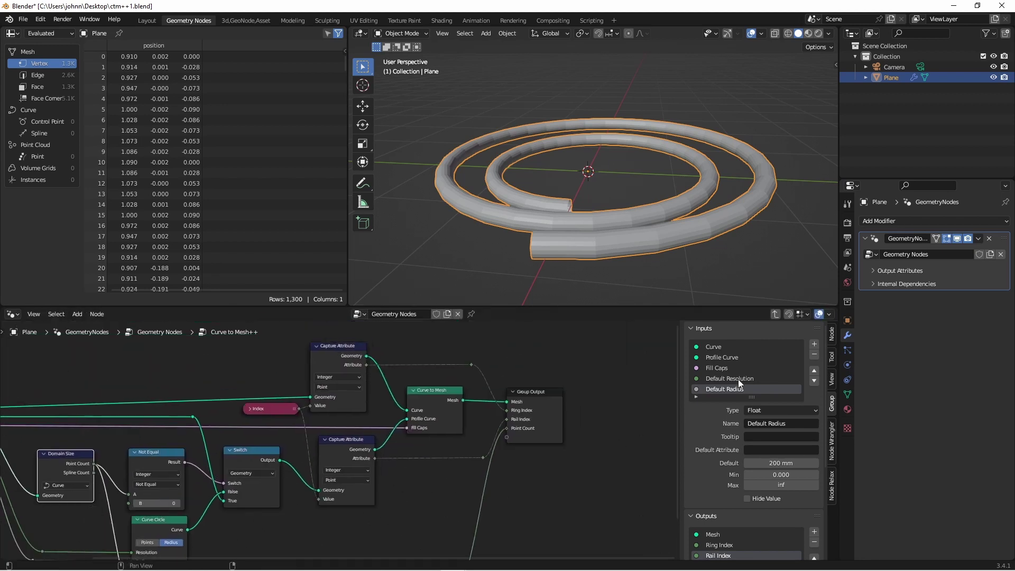
- Rename the group's Point Count output to Rail Count
double_click(742, 439)
type("Rail Count")
key("Return")
- Duplicate the Domain Size node for the Curve input, fed through a reroute point, and expose its Point Count as a new group output
middle_click_drag(75, 446, 141, 453)
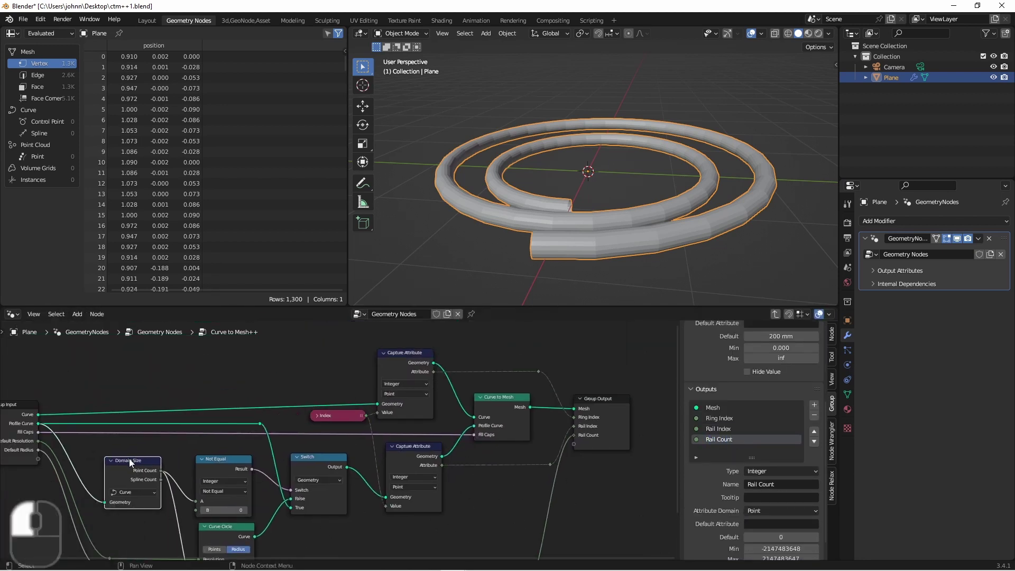
key("shift+d")
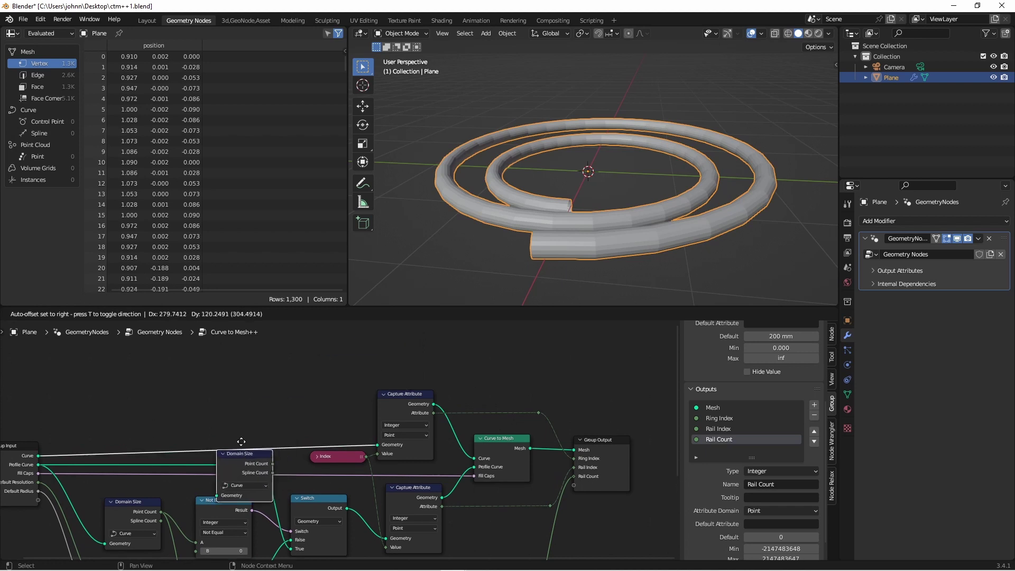
left_click(405, 340)
right_click_drag(294, 439, 289, 465, "shift")
left_click_drag(286, 455, 380, 379)
left_click_drag(433, 348, 573, 491)
- Rename the new output to Ring Count and move it above Rail Count in the outputs list
double_click(727, 450)
type("Ring Count")
key("Return")
left_click(814, 432)
- Add a reroute point to the Ring Count link and tidy the layout around the upper Domain Size node
right_click_drag(492, 365, 468, 390, "shift")
left_click_drag(479, 379, 506, 365)
scroll(633, 446, "down", 5)
middle_click_drag(521, 468, 529, 394)
left_click_drag(529, 393, 550, 393)
scroll(513, 394, "up", 3)
middle_click_drag(529, 423, 508, 385)
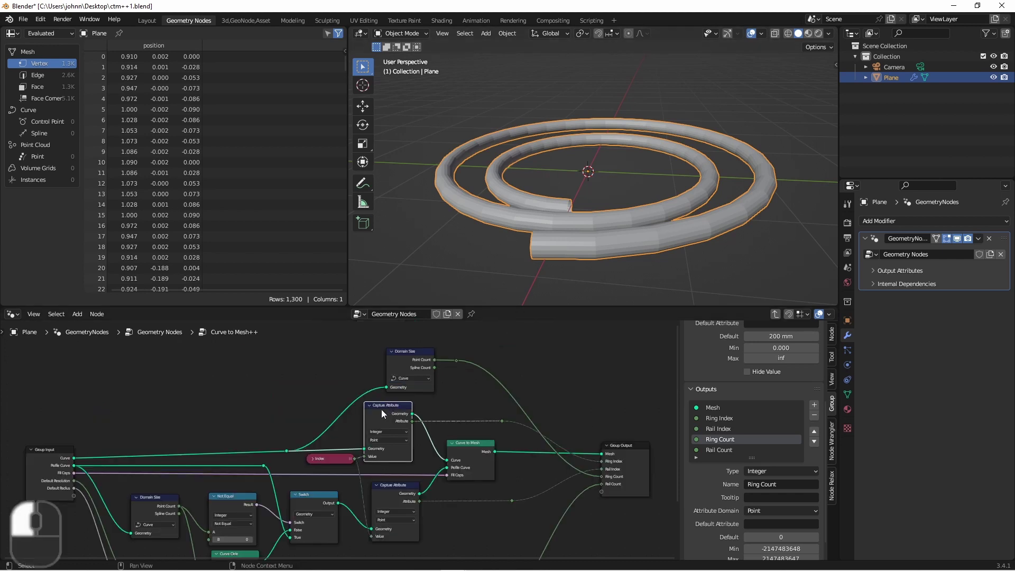
- Duplicate the upper Capture Attribute node, insert it on the Curve link after Group Input, and set its data type to Boolean
key("shift+d")
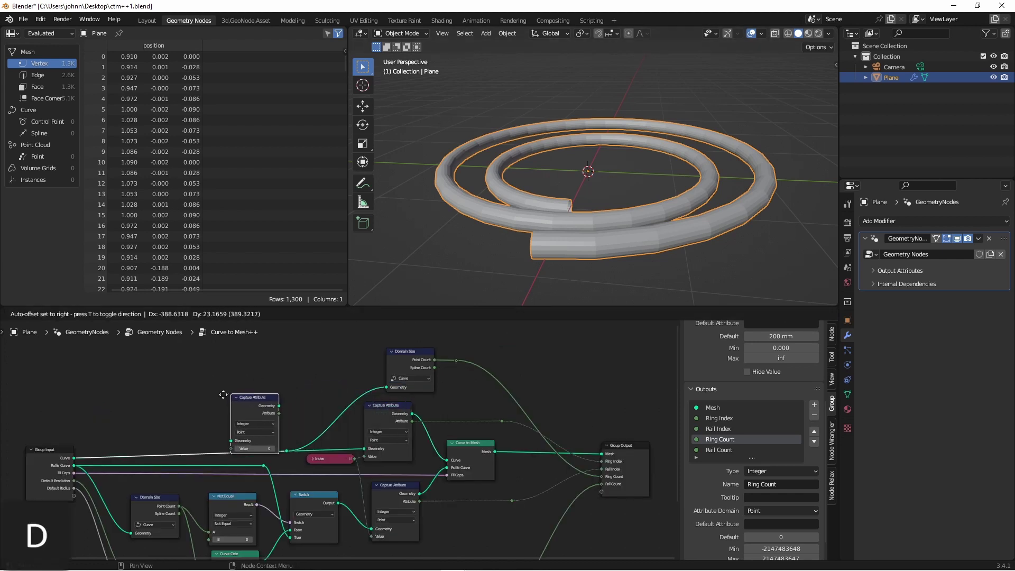
left_click(223, 395)
scroll(223, 395, "up", 5)
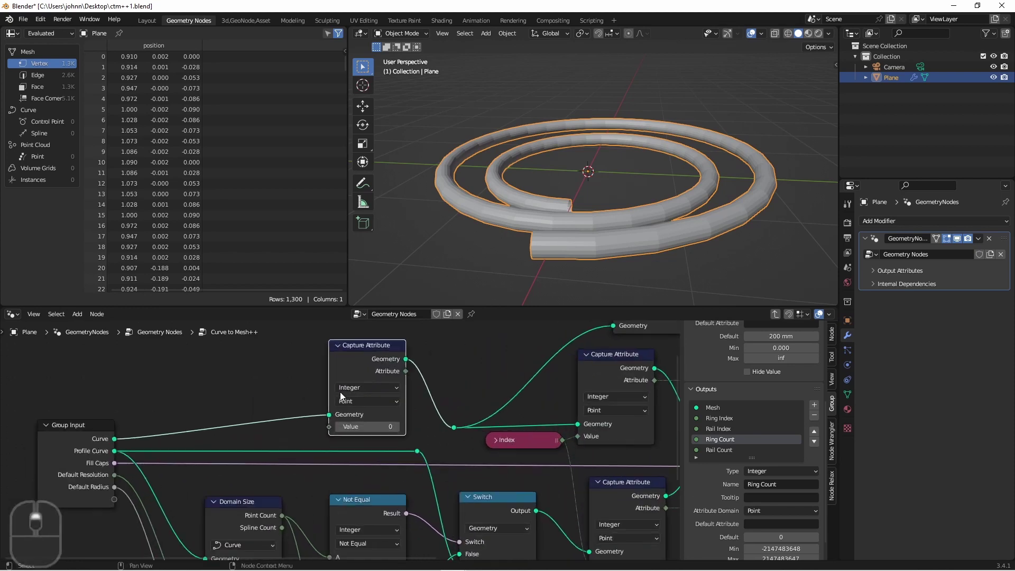
left_click(369, 360)
left_click(364, 451)
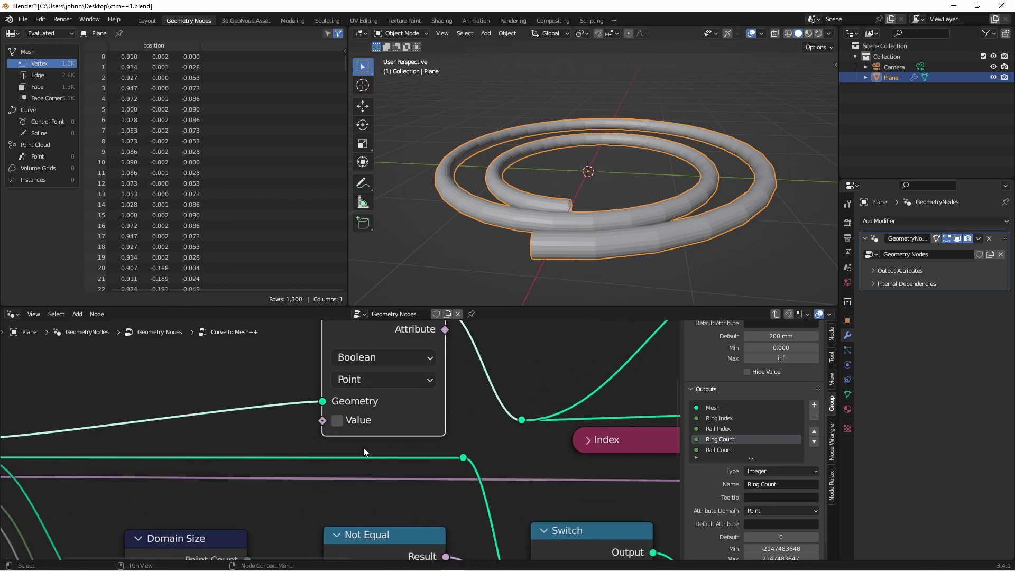
scroll(360, 434, "down", 2)
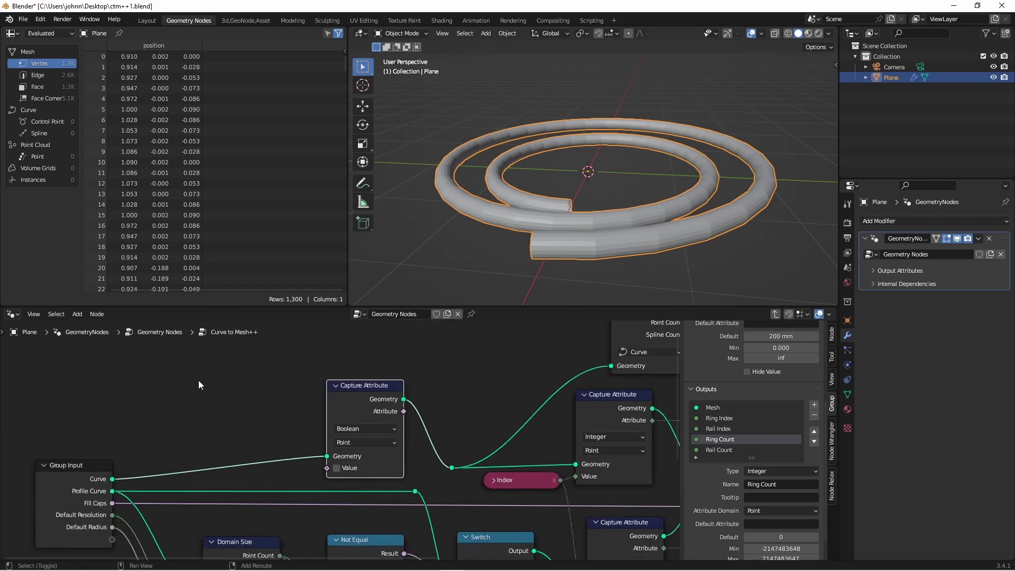
- Add an Endpoint Selection node with End Size 0 and connect its Selection to the Boolean Capture Attribute's Value
mouse_move(172, 338)
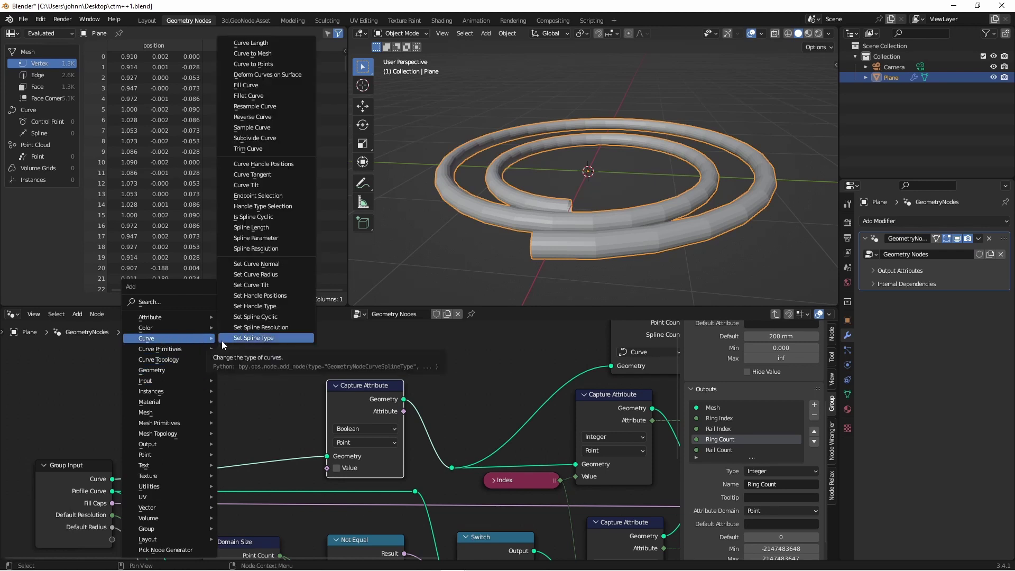
left_click(258, 195)
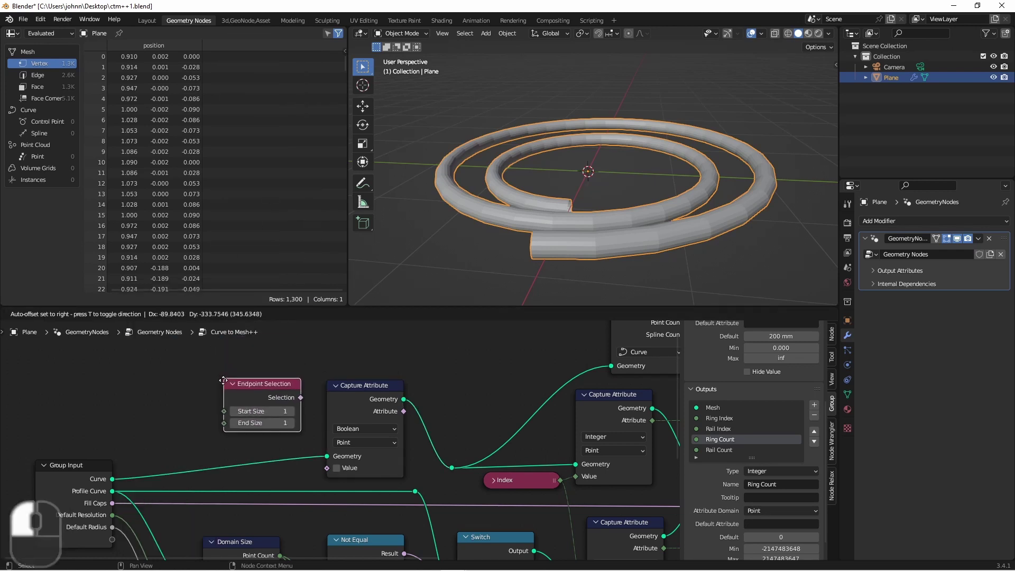
left_click(222, 388)
left_click(232, 430)
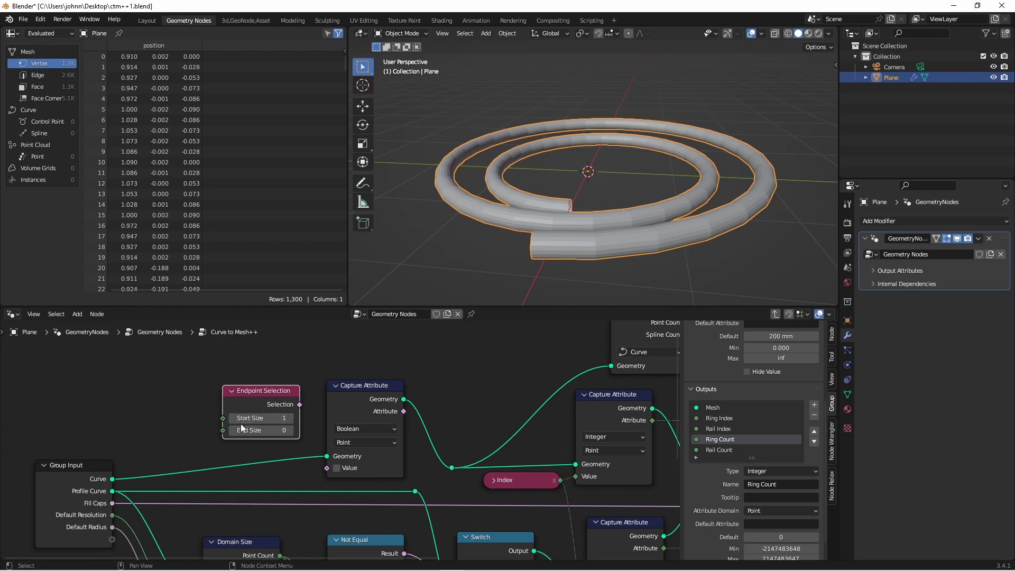
left_click_drag(300, 405, 327, 468)
scroll(402, 455, "down", 6)
- Expose the Boolean Capture Attribute's Attribute as a new group output and route its link above the Domain Size node with reroute points
middle_click_drag(456, 456, 223, 435, "shift")
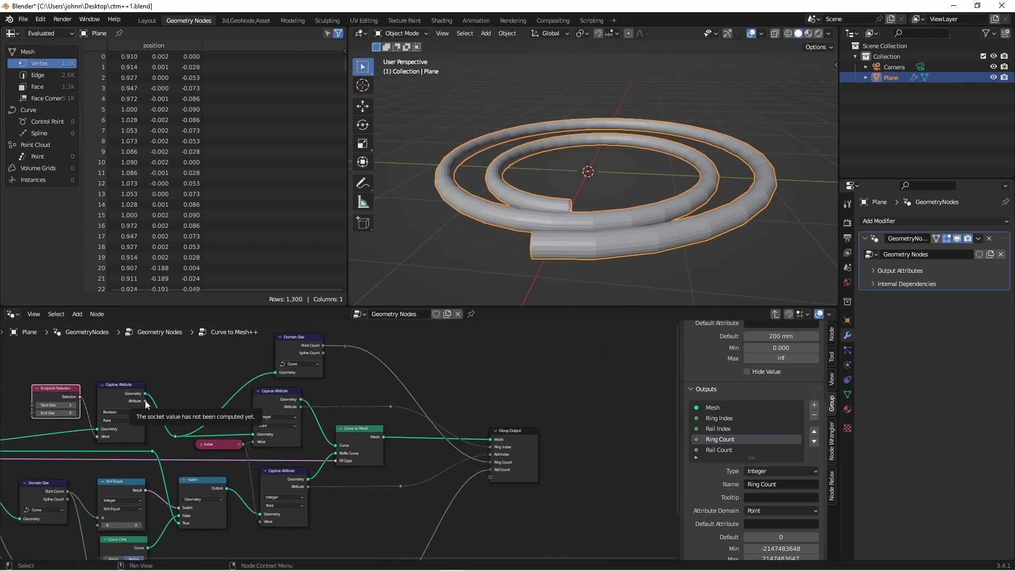
left_click(148, 404)
left_click_drag(148, 404, 490, 478)
right_click_drag(165, 394, 187, 419, "shift")
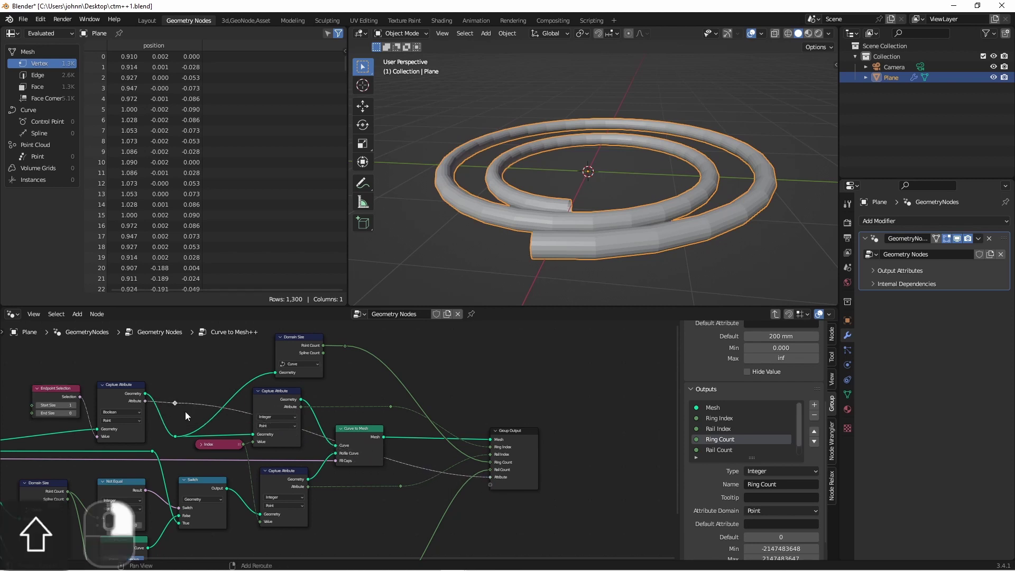
key("g")
left_click(284, 346)
right_click_drag(317, 362, 365, 347, "shift")
key("g")
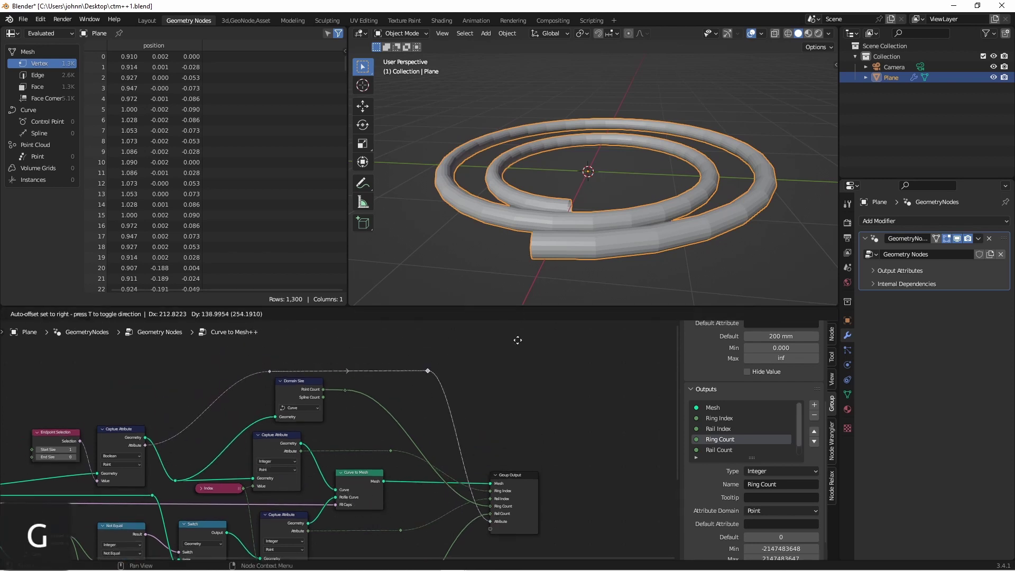
left_click(515, 345)
scroll(710, 451, "down", 1)
- Rename the new Attribute output to Start Ring
double_click(711, 450)
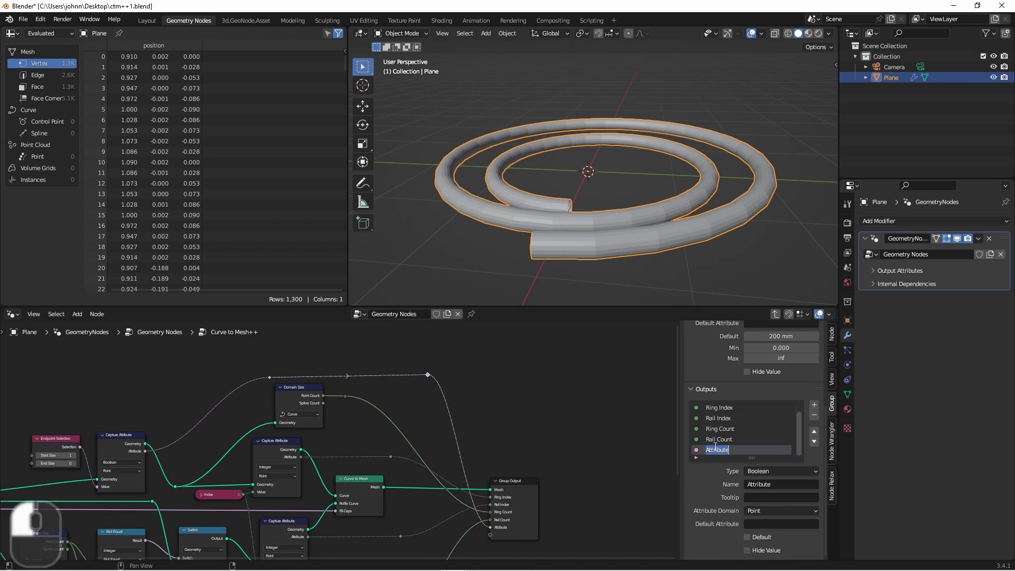
type("Start Ring")
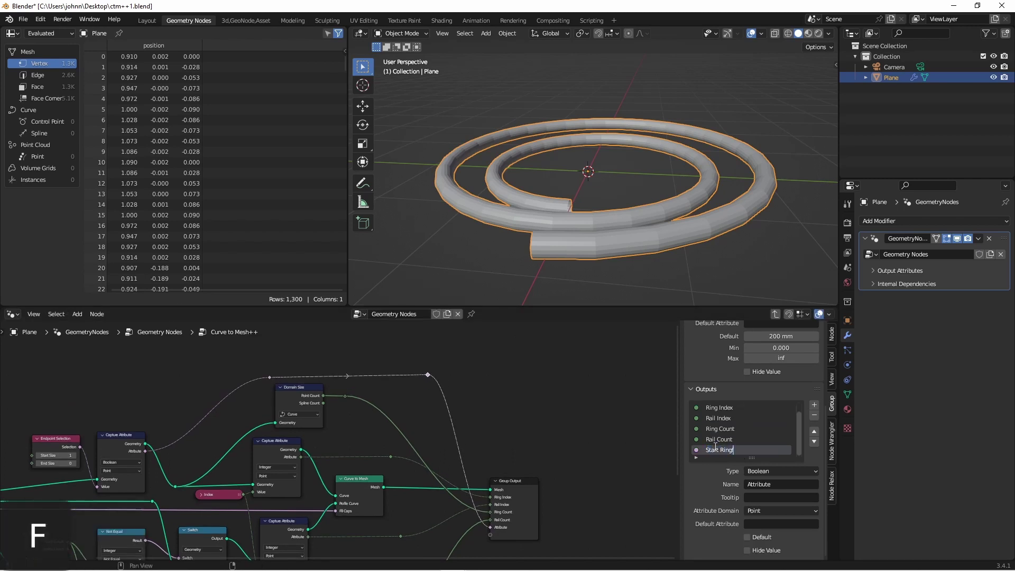
key("Return")
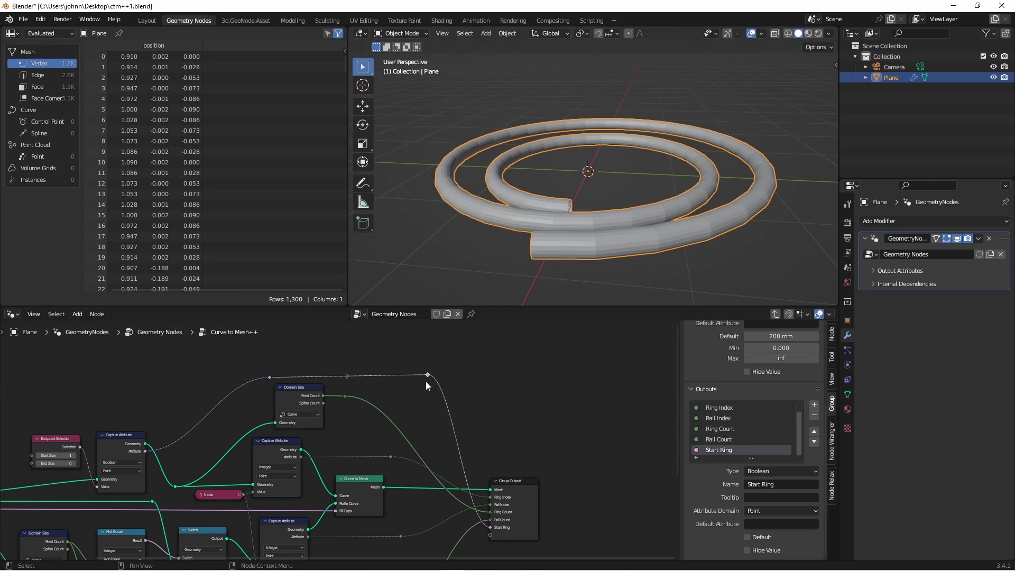
- Return to the parent node tree and preview the Start Ring output on the spiral through a Viewer node
left_click_drag(417, 365, 440, 384)
key("Home")
left_click(776, 314)
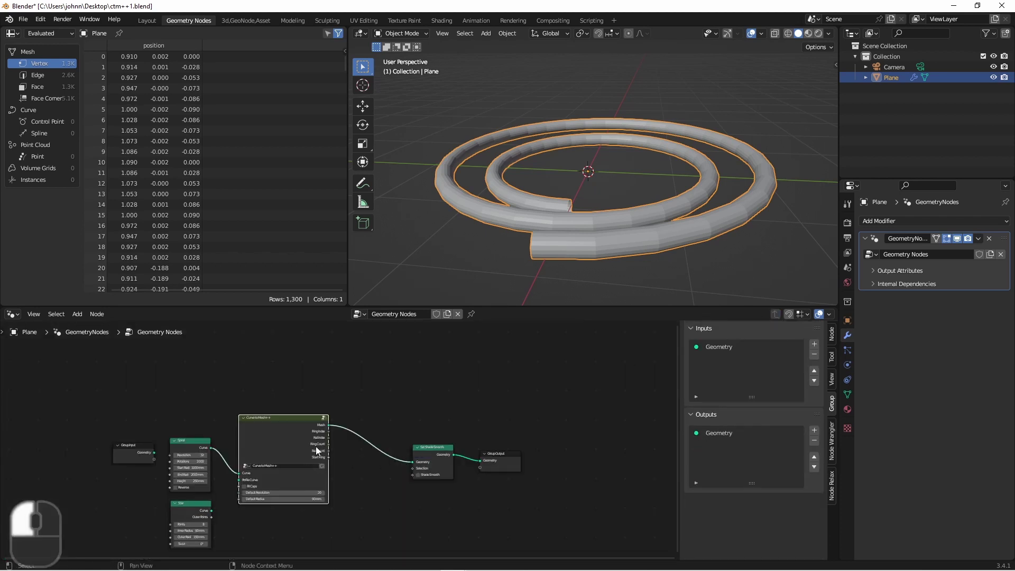
scroll(318, 444, "up", 2)
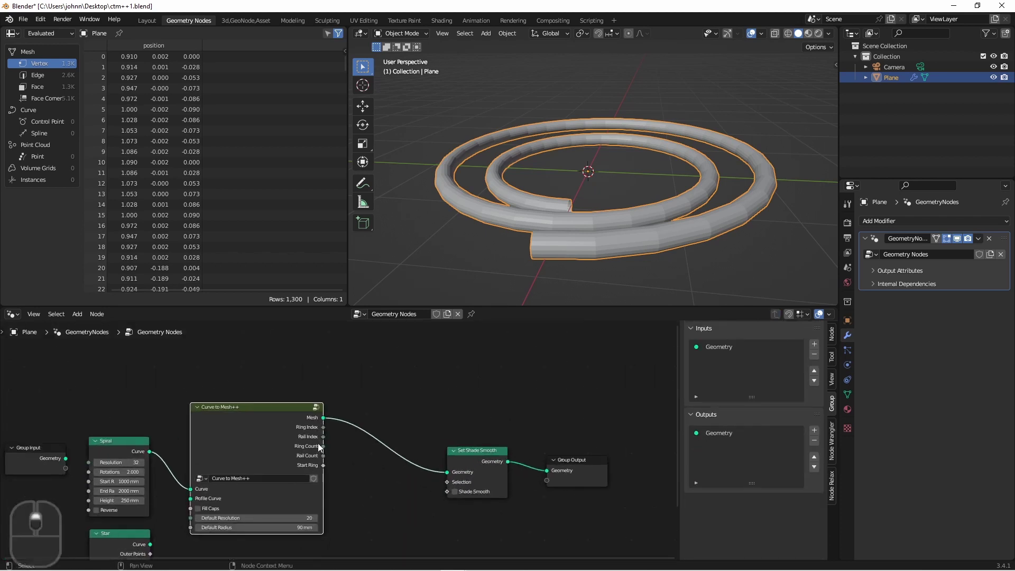
left_click(249, 414, "ctrl+shift")
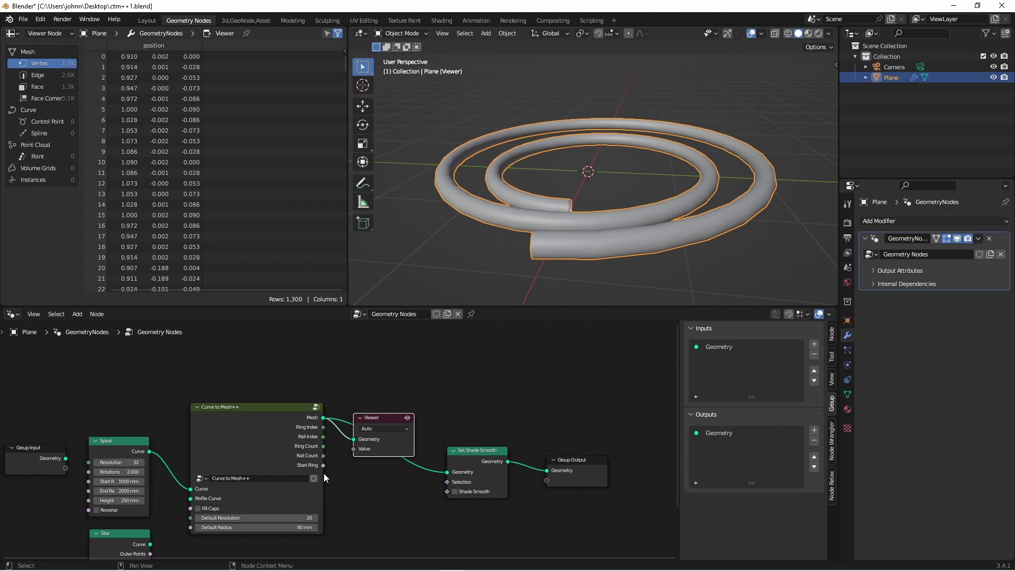
left_click(253, 437, "ctrl+shift")
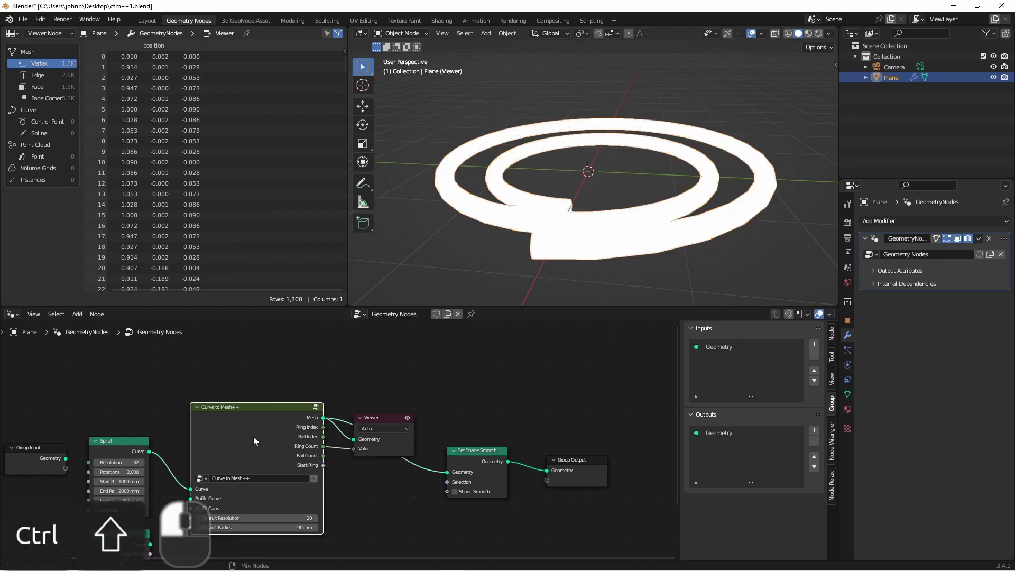
left_click(253, 436, "ctrl+shift")
middle_click_drag(566, 166, 513, 190)
scroll(513, 190, "up", 3)
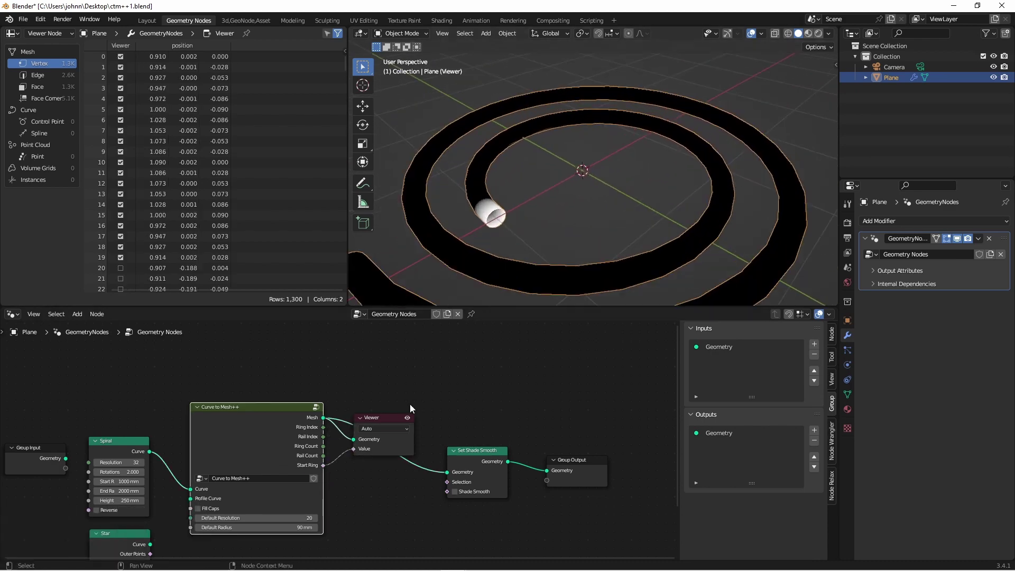
- Enable Fill Caps on Curve to Mesh++ and set the Viewer's domain to Face to check the start cap
left_click(198, 508)
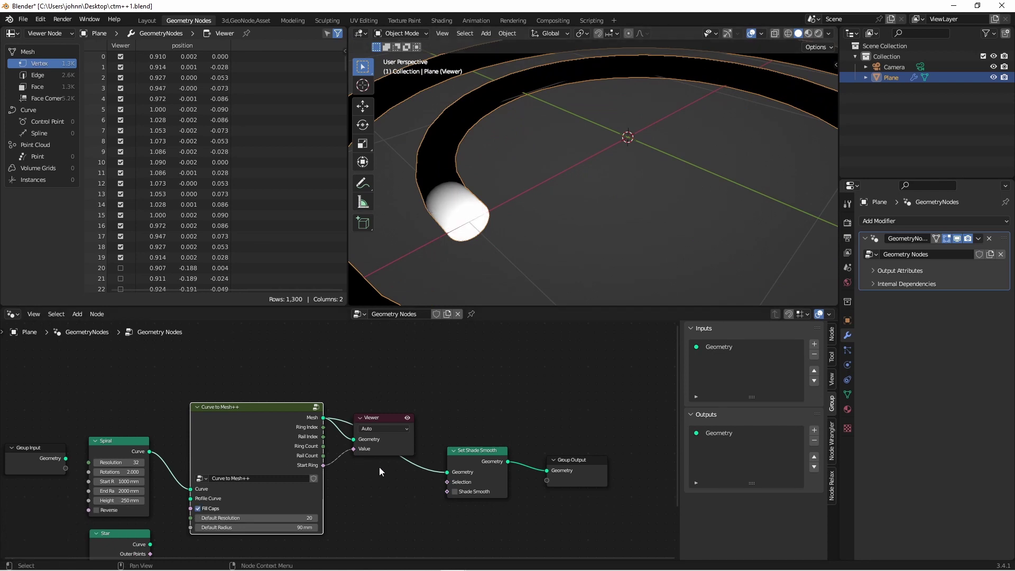
left_click_drag(380, 455, 419, 428)
scroll(431, 420, "up", 8)
middle_click_drag(483, 390, 412, 433, "shift")
left_click(431, 406)
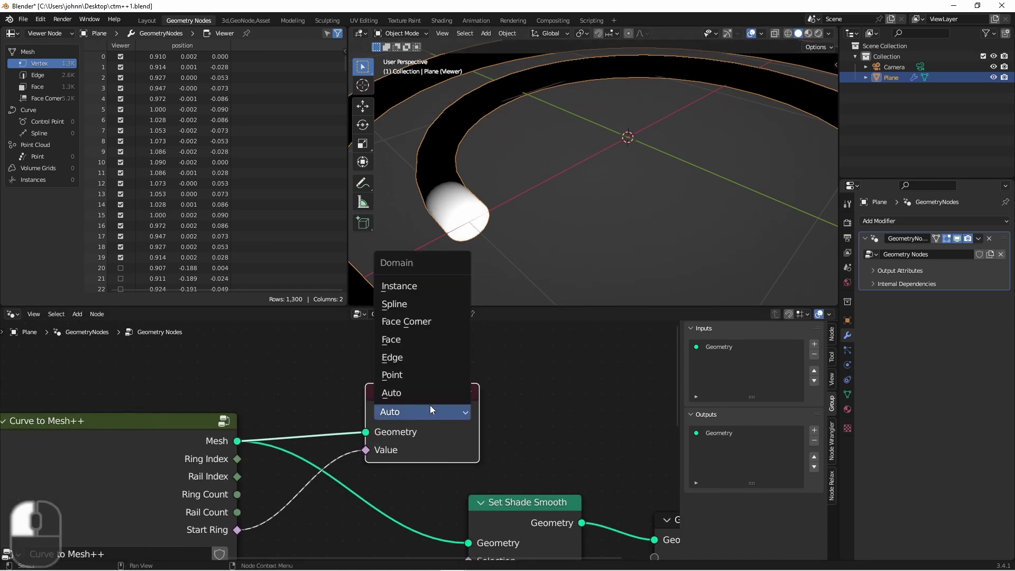
left_click(402, 341)
middle_click_drag(469, 246, 487, 193)
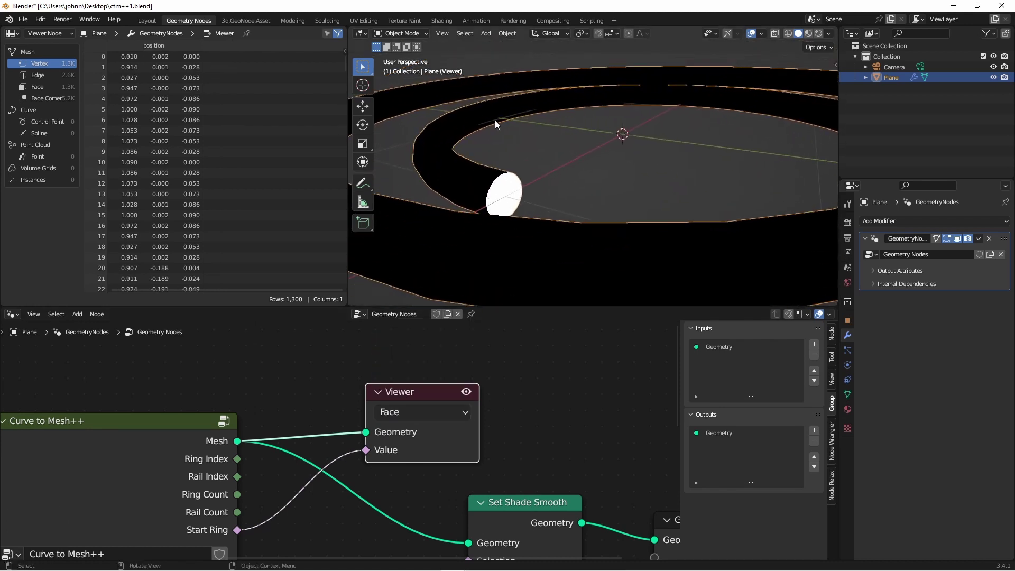
- Delete the Viewer node and open the Curve to Mesh++ group for editing
key("Delete")
scroll(435, 399, "down", 3)
middle_click_drag(249, 431, 280, 429)
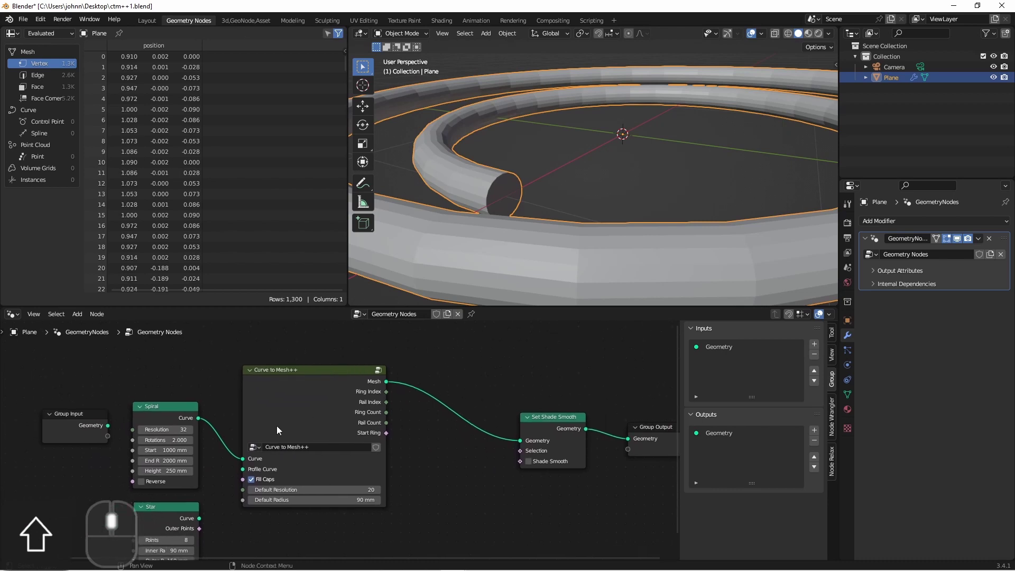
left_click(306, 413)
key("Tab")
- Duplicate the Endpoint Selection and Boolean Capture Attribute nodes and insert the copy on the Curve link before the originals
scroll(288, 417, "down", 4)
middle_click_drag(284, 422, 439, 412)
left_click_drag(233, 455, 104, 460)
scroll(347, 423, "up", 3)
left_click(402, 371)
left_click(371, 369, "shift")
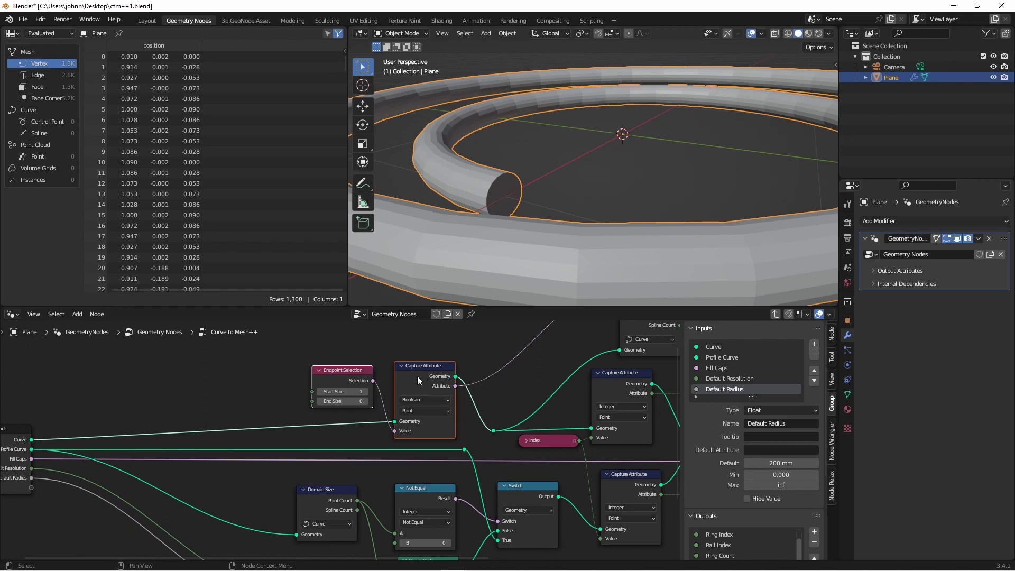
key("shift+d")
key("x")
left_click(235, 401)
left_click(240, 378)
left_click_drag(240, 377, 244, 378, "alt")
- Set the copied Endpoint Selection's Start Size to 0 and End Size to 1
left_click(138, 393)
scroll(185, 407, "up", 1)
left_click(143, 393)
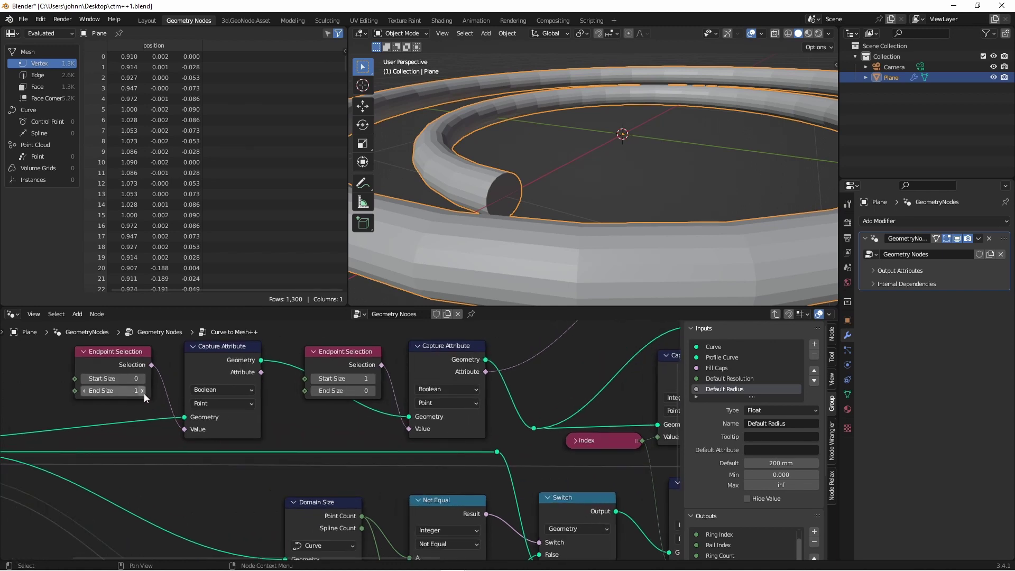
scroll(372, 434, "down", 2)
- Collapse both Endpoint Selection nodes and move them down beside their Capture Attribute nodes' Value inputs
middle_click_drag(413, 409, 384, 426)
left_click_drag(313, 406, 310, 452)
key("h")
left_click(160, 404)
key("h")
left_click_drag(160, 404, 168, 447)
- Connect the copied Capture Attribute's Attribute to a new group output and route the link above the other nodes with reroute points
left_click_drag(263, 414, 603, 497)
right_click_drag(188, 406, 189, 430, "shift")
key("g")
left_click(196, 390)
right_click_drag(268, 384, 276, 400, "shift")
right_click_drag(361, 394, 363, 418, "shift")
key("g")
left_click(379, 330)
left_click(495, 375)
key("Home")
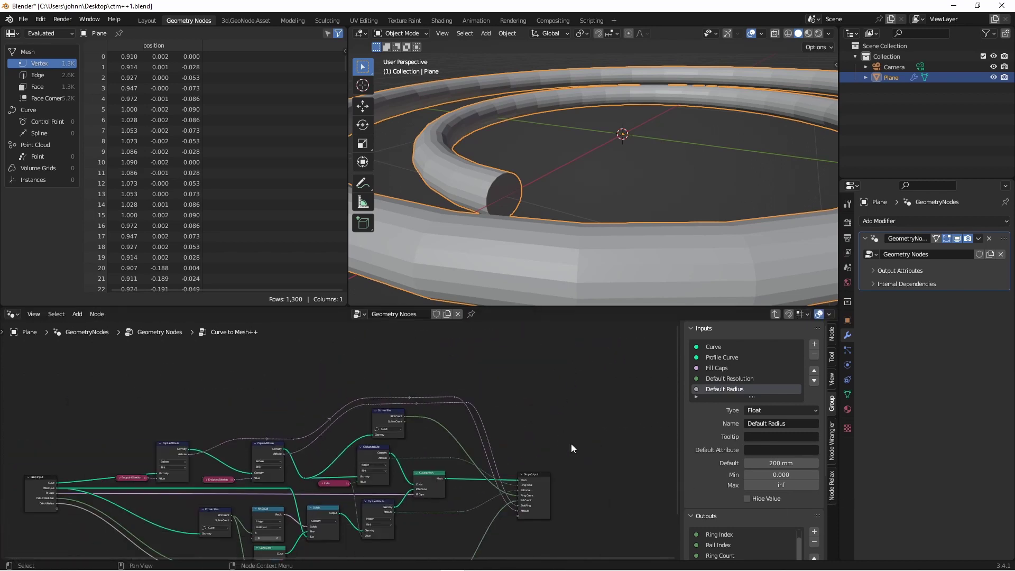
- Rename the newest group output to End Ring
scroll(721, 448, "down", 6)
double_click(720, 449)
type("End Ring")
key("Return")
- Leave the group, preview the End Ring output on the spiral through a Viewer node, and delete the Viewer
key("Tab")
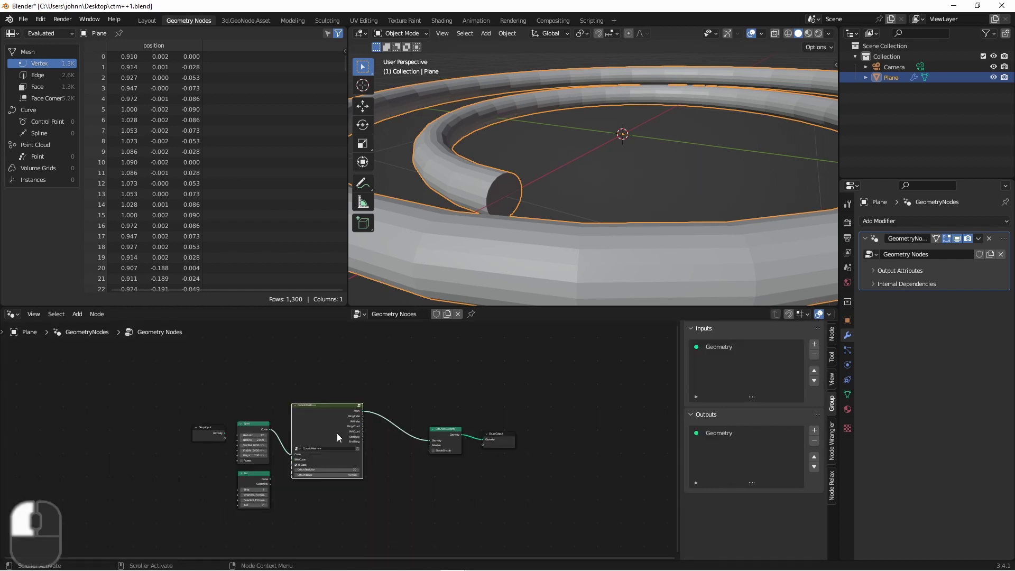
scroll(338, 434, "up", 5)
left_click(313, 383, "ctrl+shift")
left_click(316, 393, "ctrl+shift")
left_click(316, 392, "ctrl+shift")
left_click(317, 393, "ctrl+shift")
left_click(317, 392, "ctrl+shift")
left_click(318, 392, "ctrl+shift")
scroll(502, 198, "down", 3)
left_click(335, 430, "ctrl+shift")
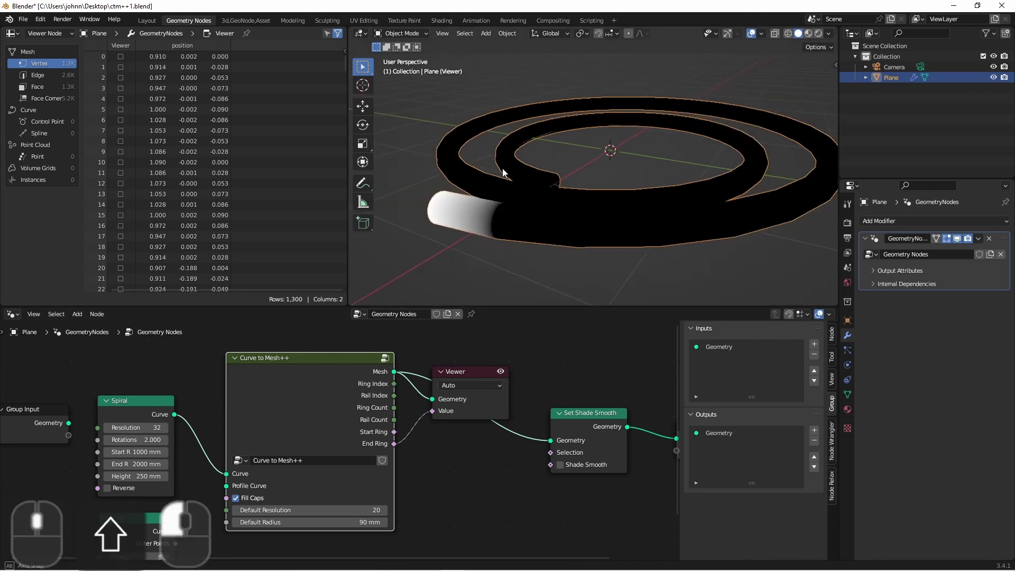
middle_click_drag(509, 170, 553, 175)
key("x")
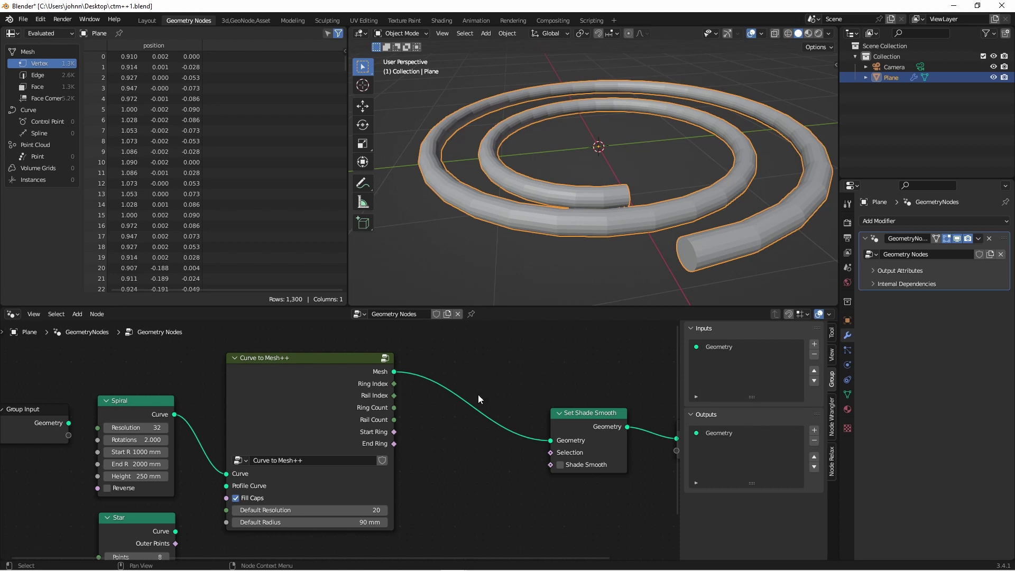
- Reopen the Curve to Mesh++ group, move Group Output farther out, and add reroute points to the Start Ring and End Ring links
left_click(296, 388)
key("Tab")
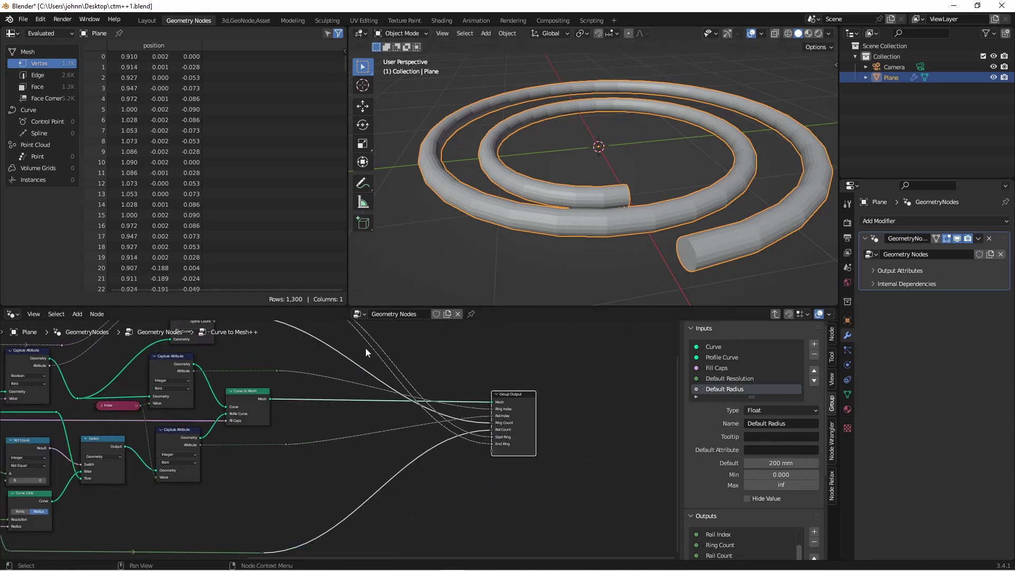
right_click_drag(369, 359, 402, 349, "shift")
left_click_drag(512, 393, 560, 393)
left_click(380, 357)
key("g")
left_click(387, 359)
middle_click_drag(386, 359, 410, 403)
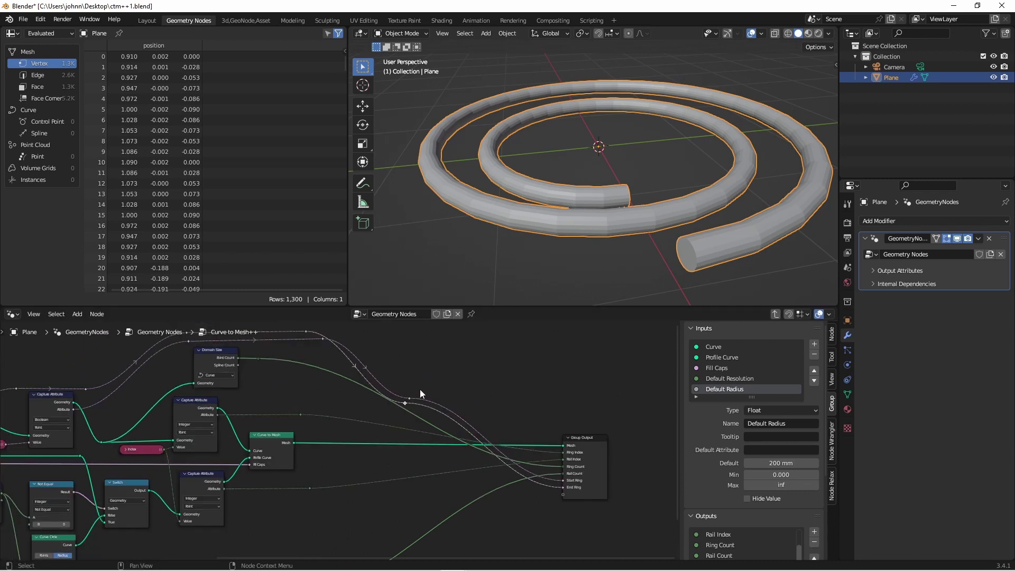
- Add a Boolean Math node set to Or, feed it the Start Ring and End Ring links, and place it below Group Output
scroll(420, 390, "up", 2)
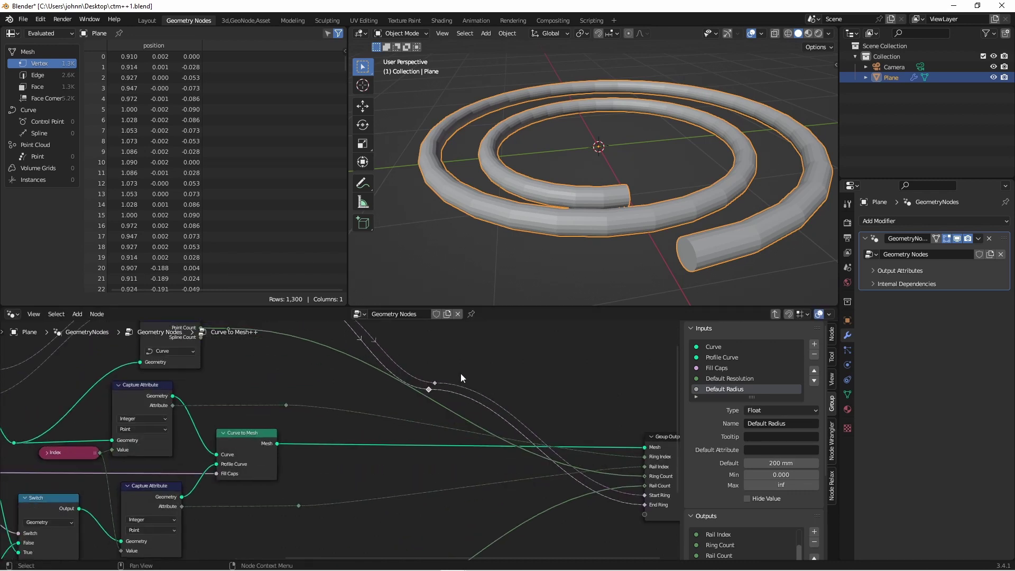
key("shift+a")
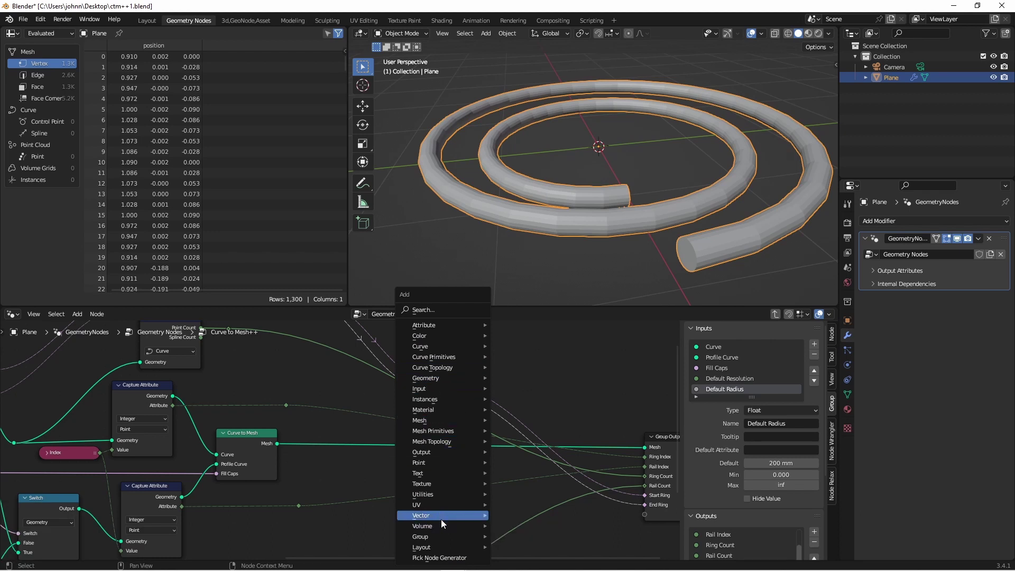
mouse_move(443, 495)
left_click(515, 369)
left_click(518, 349)
left_click(544, 377)
left_click(543, 398)
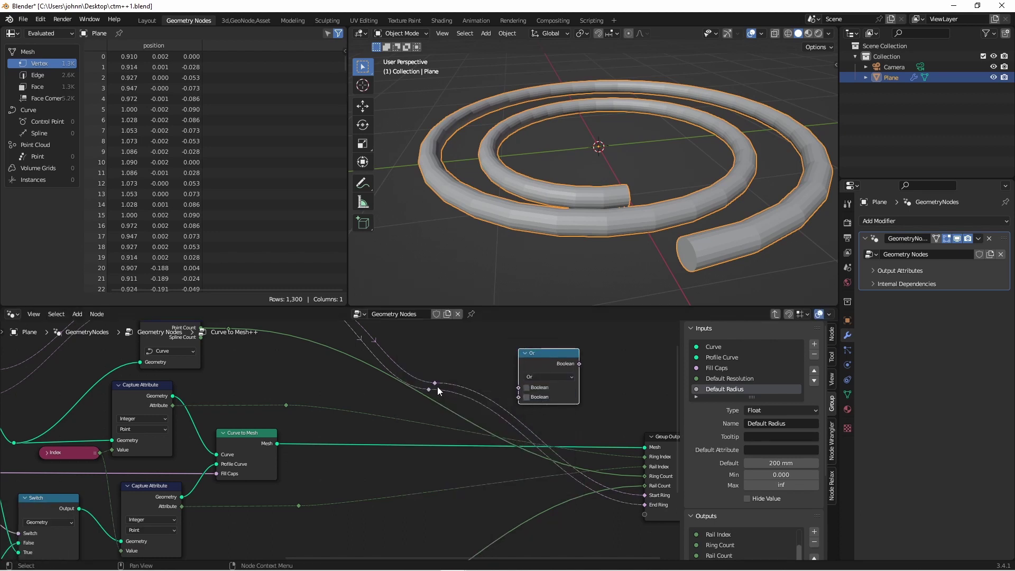
left_click_drag(434, 383, 518, 388)
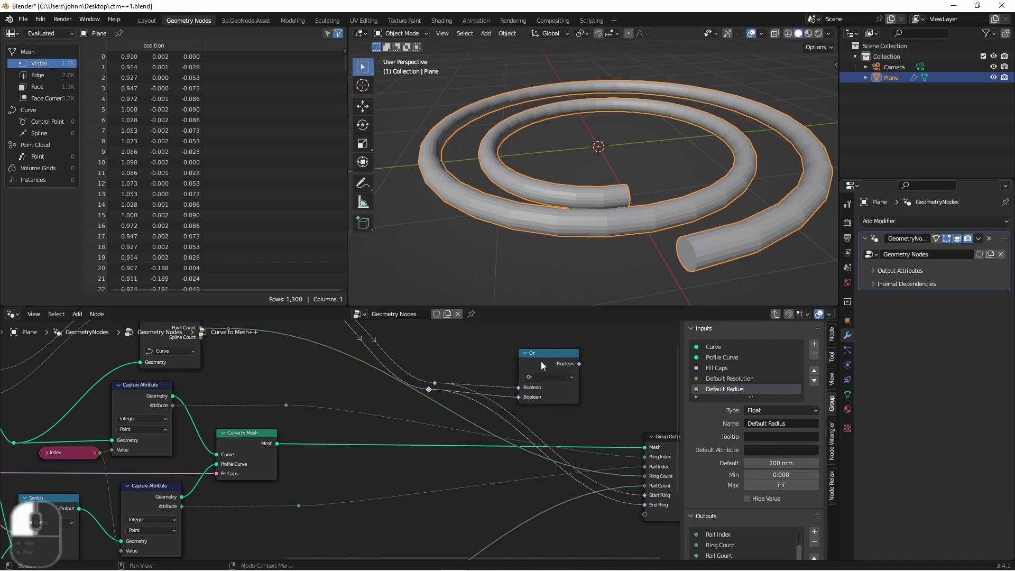
left_click_drag(544, 356, 528, 471)
- Add an integer Equal comparison node with the captured rail index connected to its A input
scroll(444, 434, "down", 4)
middle_click_drag(374, 433, 378, 457, "shift")
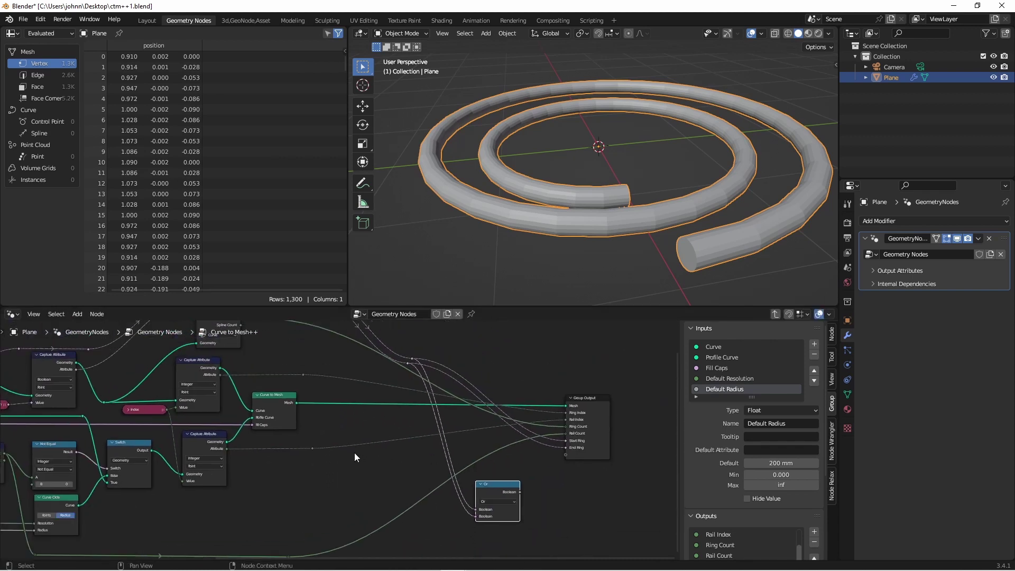
middle_click_drag(347, 457, 373, 468, "shift")
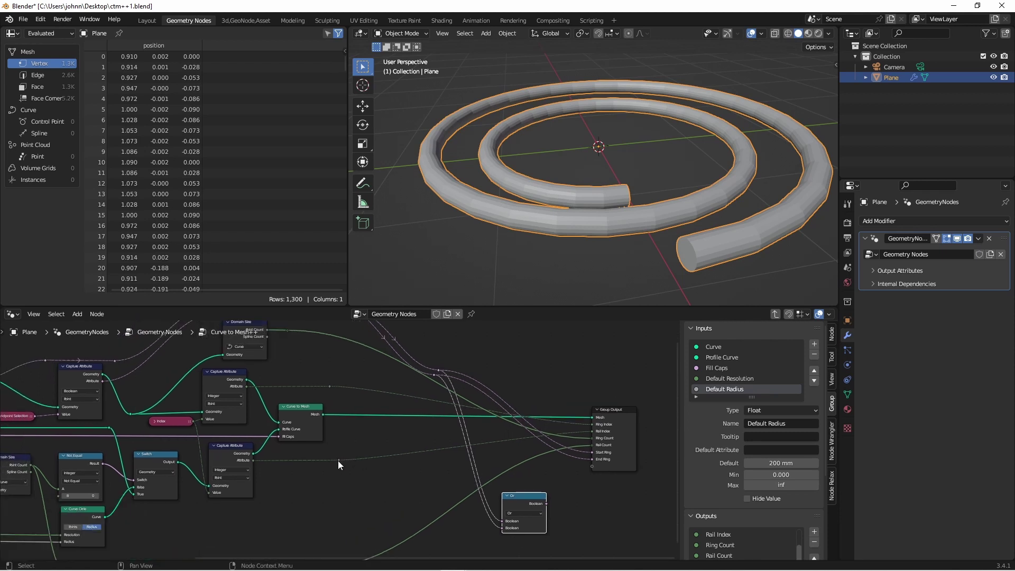
left_click_drag(338, 462, 392, 503)
type("eq")
key("Return")
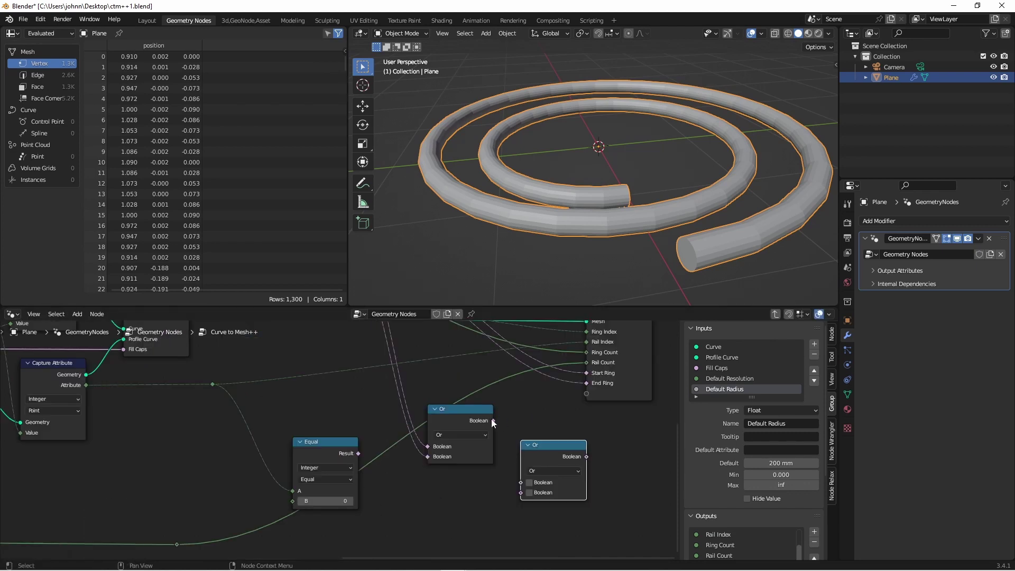
- Chain a second Or node combining the first Or's output with the Equal result, and add reroute points to the two ring links
left_click_drag(493, 421, 521, 482)
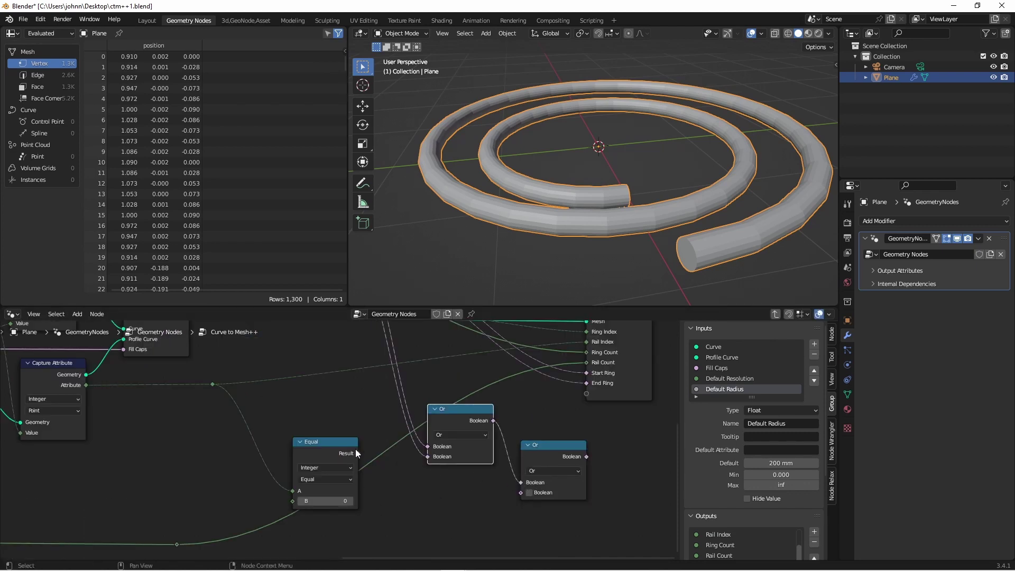
left_click_drag(358, 453, 520, 493)
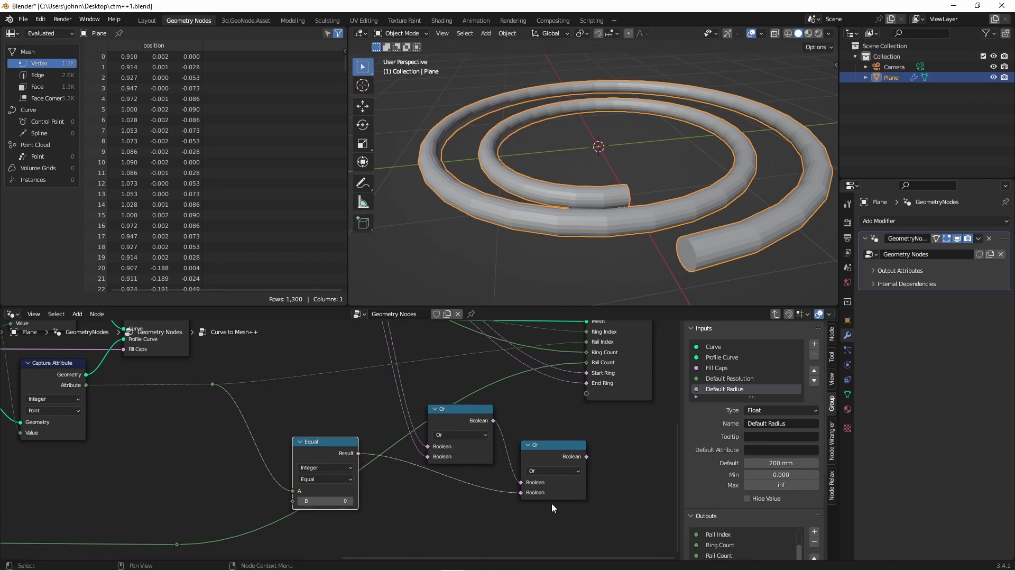
mouse_move(546, 498)
right_click_drag(417, 385, 390, 394, "shift")
- Delete both Or nodes from the seam logic
left_click(456, 417)
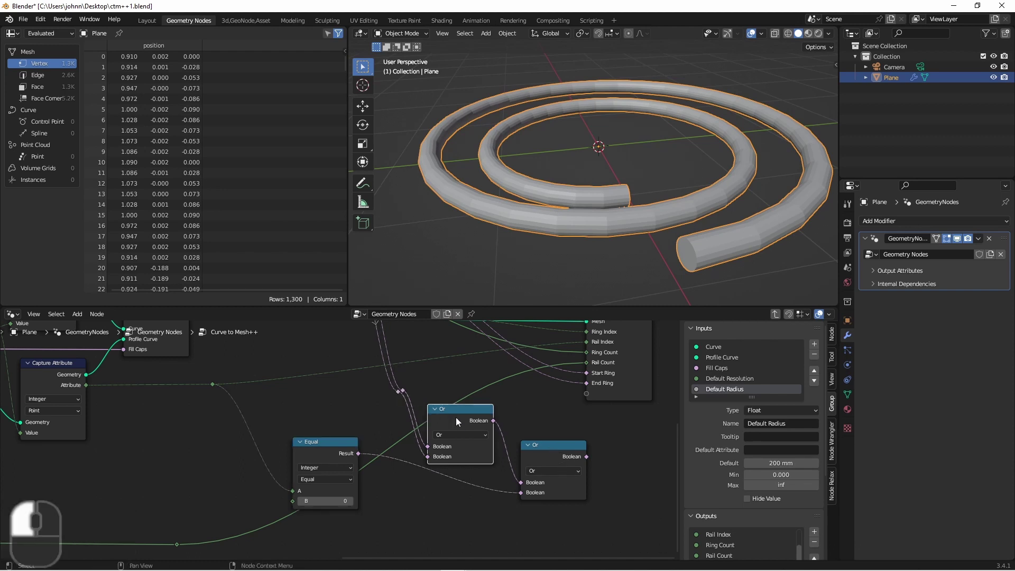
key("ctrl+x")
left_click(554, 456)
key("ctrl+x")
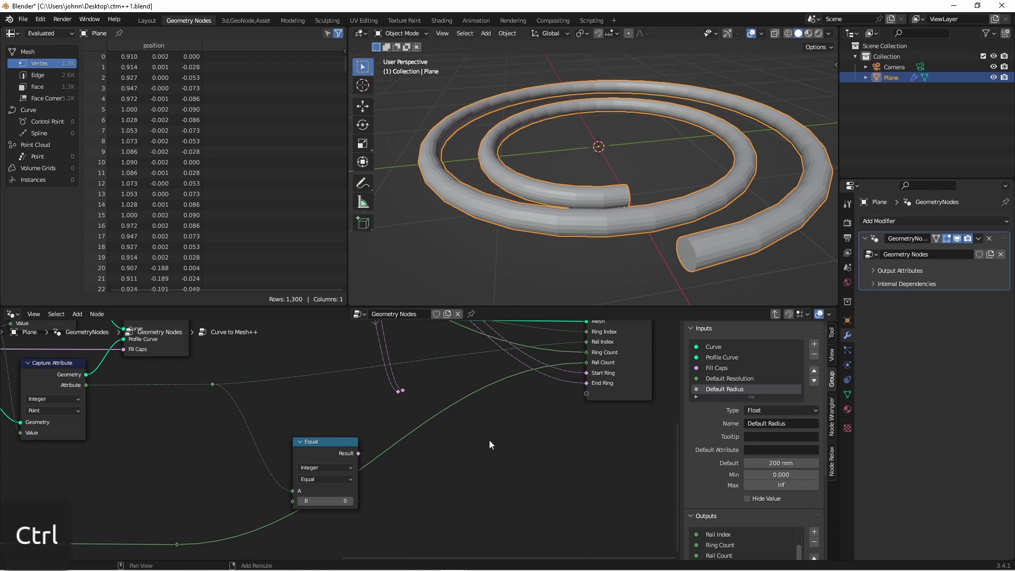
- Add the Multiplex OR group node and feed it the Start Ring and End Ring links plus the Equal result
key("shift+a")
mouse_move(489, 440)
left_click(439, 256)
type("or")
left_click(459, 277)
left_click(468, 455)
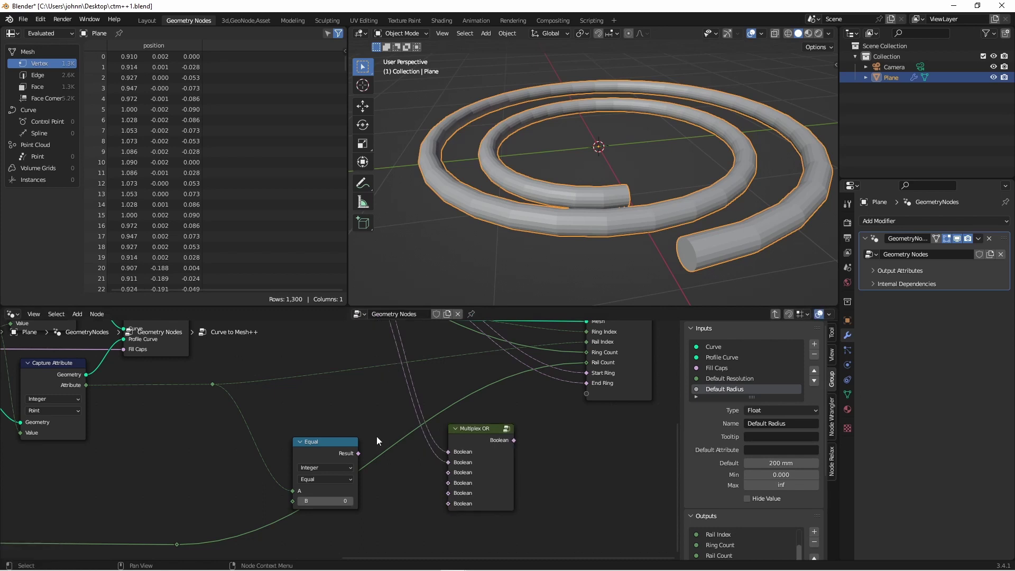
left_click_drag(358, 453, 449, 472)
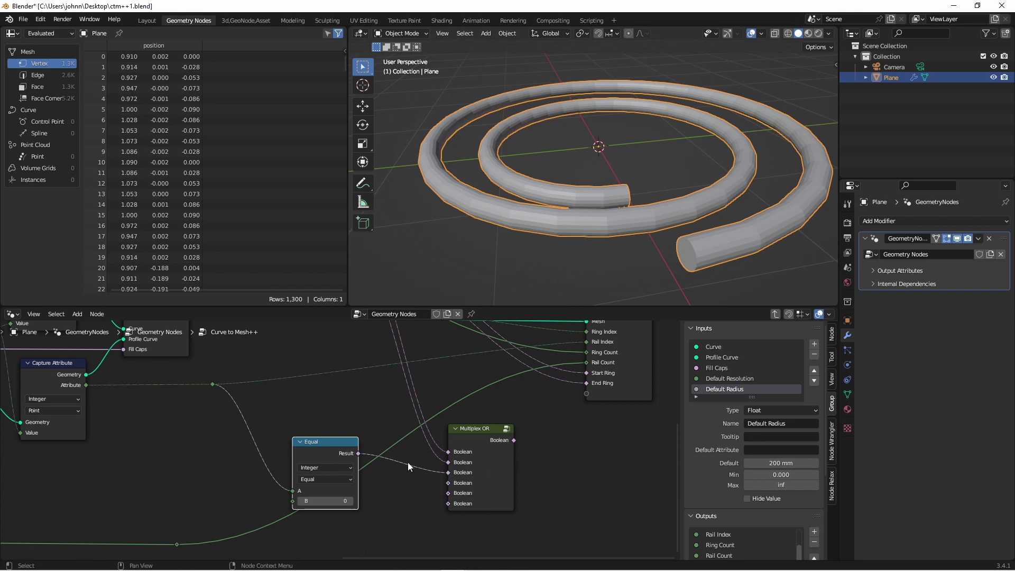
left_click(408, 489, "shift")
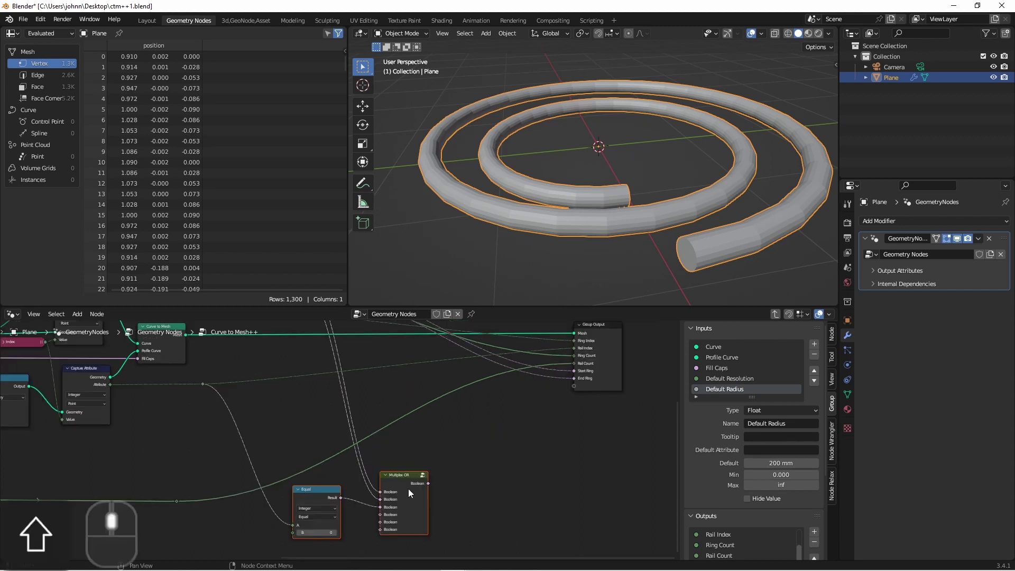
mouse_move(406, 476)
left_mouse_down()
mouse_move(390, 474)
mouse_move(405, 468)
left_mouse_up()
- Add a UV Unwrap node and connect the Multiplex OR output to its Seam input
left_click_drag(317, 487, 347, 496)
scroll(446, 484, "up", 2)
key("shift+a")
mouse_move(328, 507)
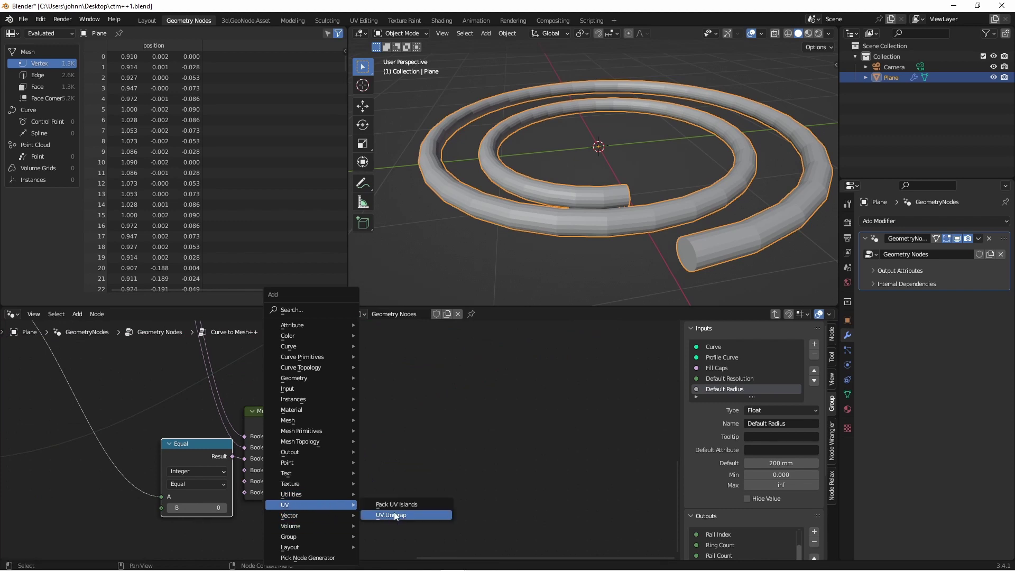
left_click(399, 515)
left_click(405, 402)
left_click_drag(316, 424, 371, 453)
middle_click_drag(407, 412, 245, 448)
- Add a Pack UV Islands node after UV Unwrap and connect its UV to a new group output
key("shift+a")
mouse_move(361, 460)
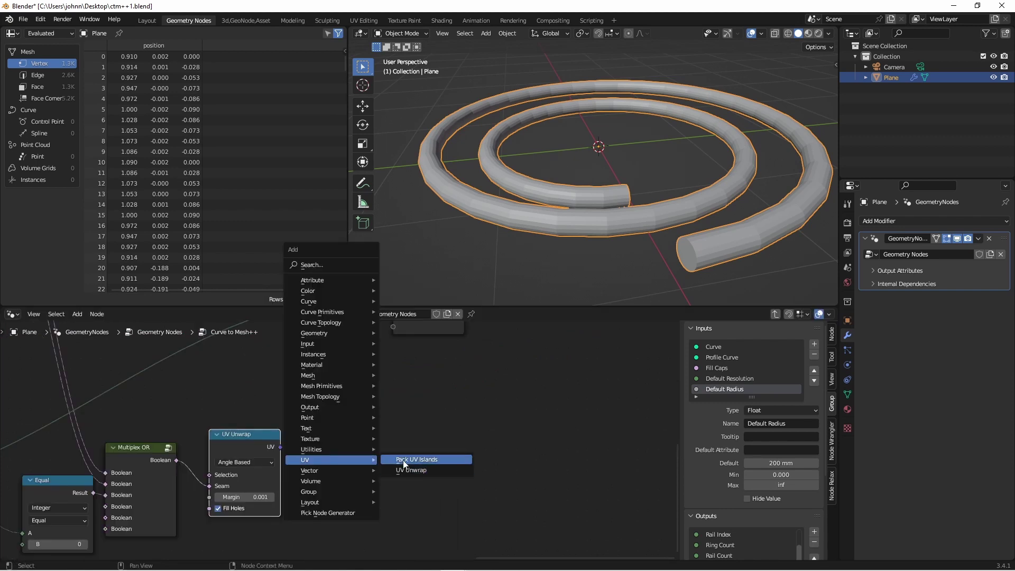
left_click(403, 462)
left_click(310, 423)
left_click_drag(280, 447, 310, 451)
scroll(405, 434, "down", 3)
middle_click_drag(386, 439, 423, 482)
left_click_drag(422, 480, 496, 395)
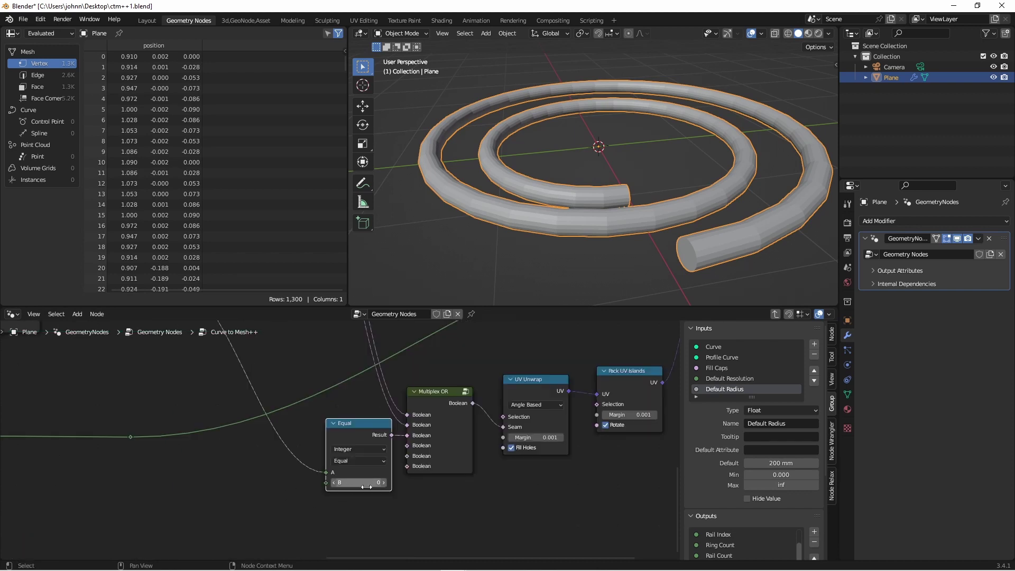
- Add a Group Input node near the Equal node and connect its empty socket to Equal's B input
left_click(256, 471)
key("shift+a")
mouse_move(227, 504)
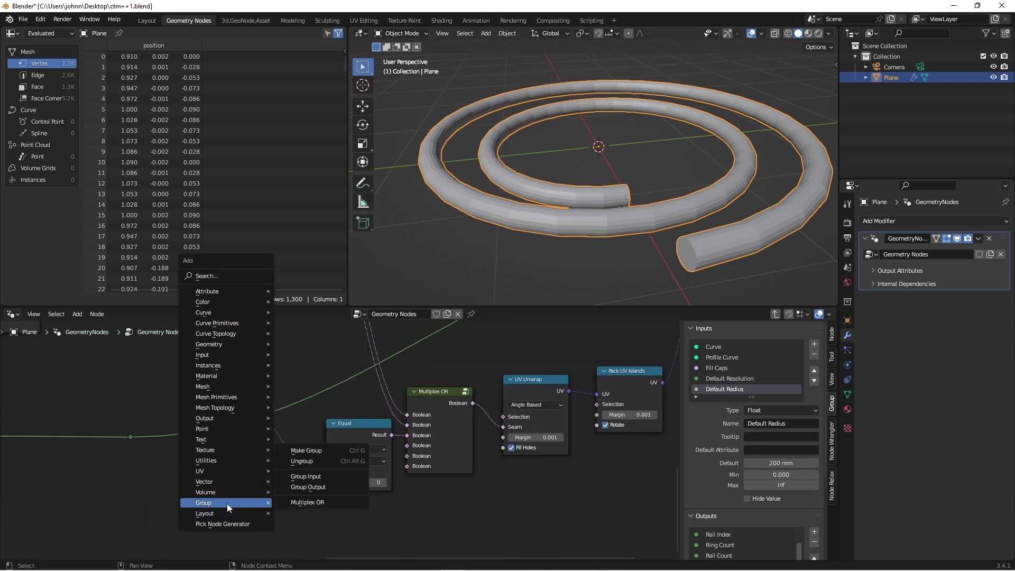
left_click(294, 488)
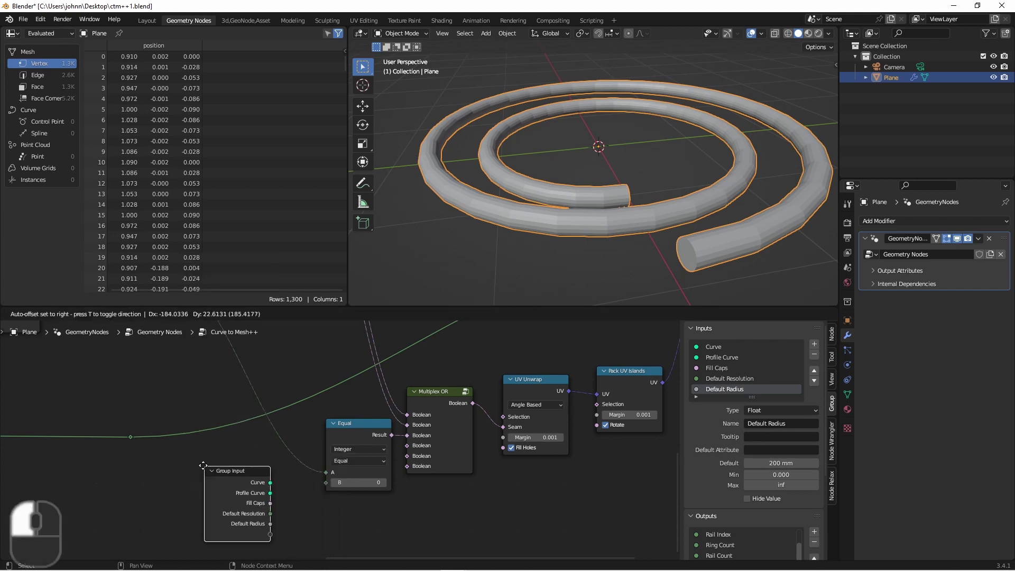
left_click(187, 462)
left_click_drag(263, 530, 326, 486)
- Rename the newest group input to UV Rail
scroll(767, 392, "down", 1)
double_click(709, 389)
type("UV Rail")
key("Return")
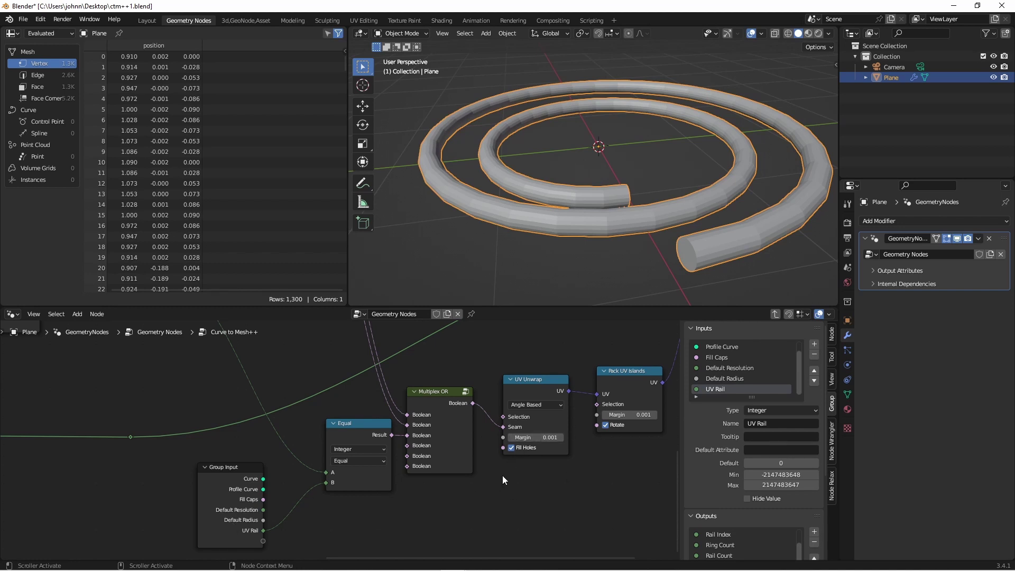
- Leave the Curve to Mesh++ group and create a new material for the spiral object
key("Tab")
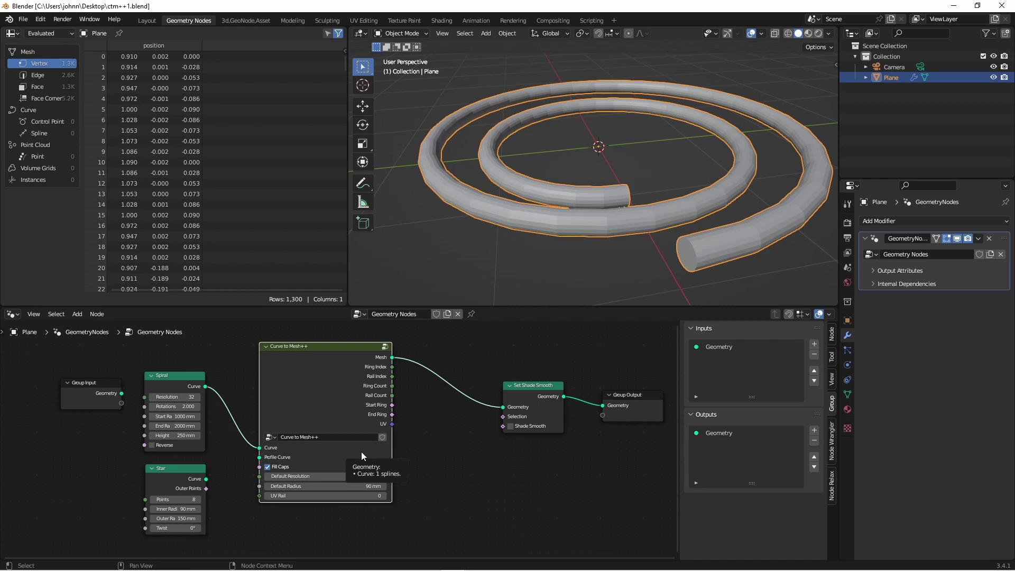
left_click_drag(329, 373, 300, 393)
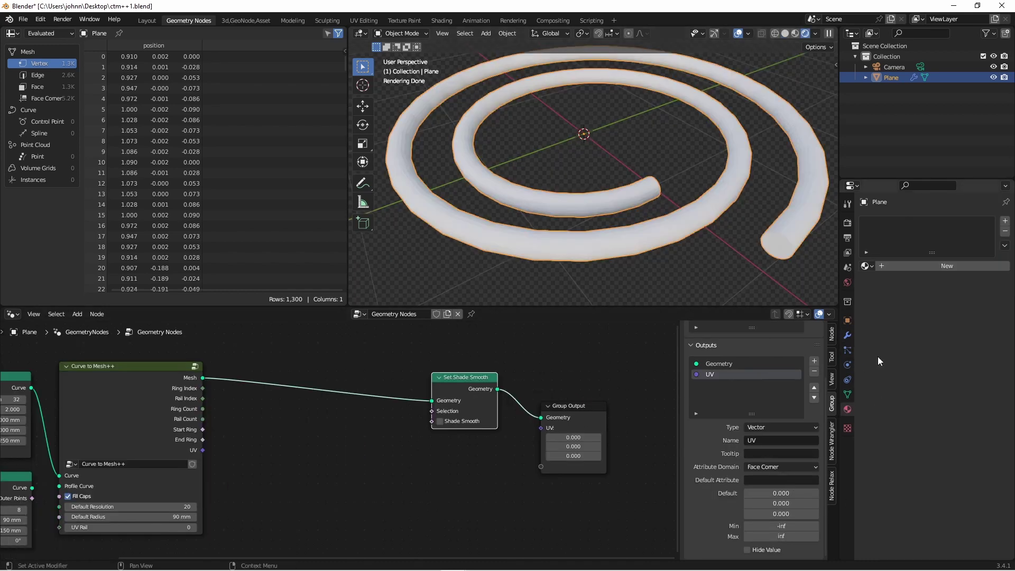
left_click(916, 267)
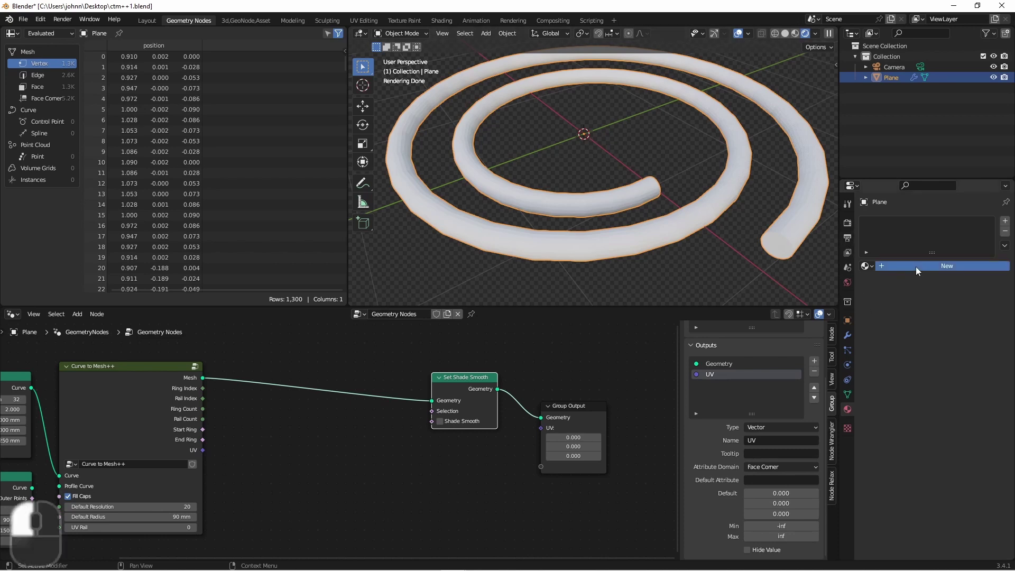
- Switch to the Shading workspace and build a Principled Texture Setup from a set of wood texture maps in the Textures folder
left_click(442, 20)
key("Home")
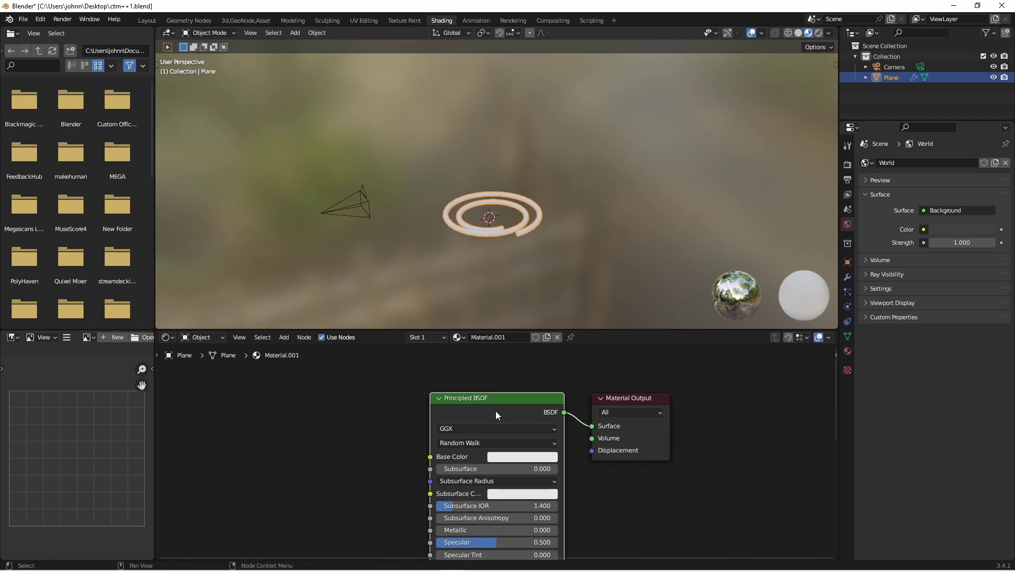
key("ctrl+shift+t")
left_click(392, 137)
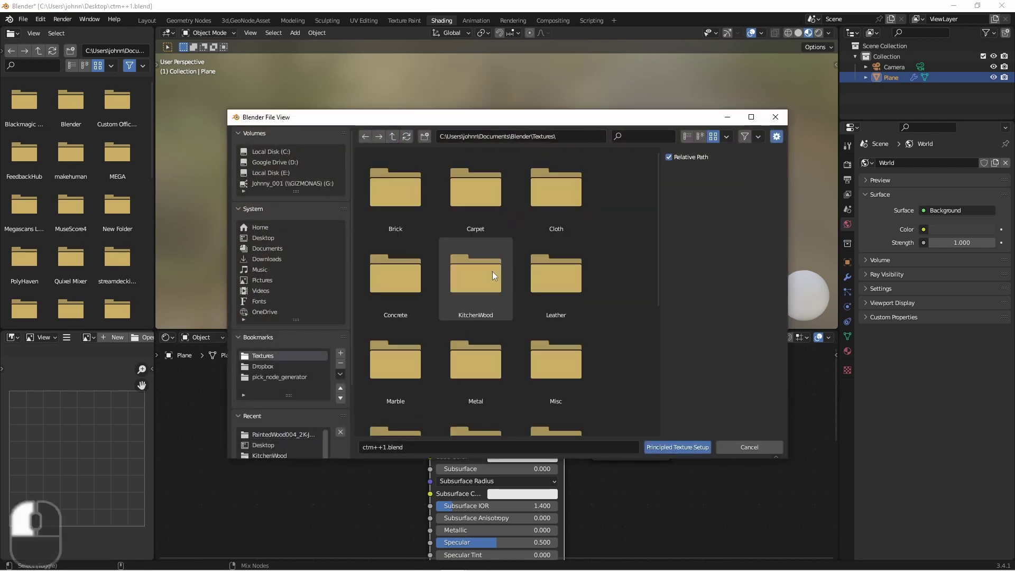
scroll(541, 305, "down", 5)
double_click(387, 391)
key("a")
left_click(677, 447)
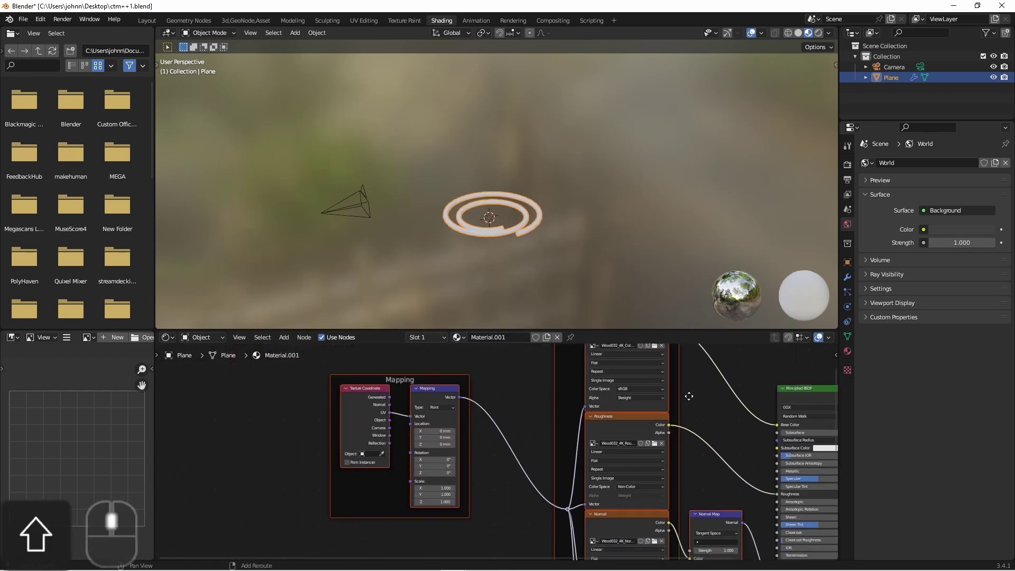
- Move the Texture Coordinate node farther from the Mapping node to make room between them
scroll(539, 442, "up", 5)
left_click(363, 407)
key("g")
left_click(230, 413)
middle_click_drag(372, 448, 427, 465, "shift")
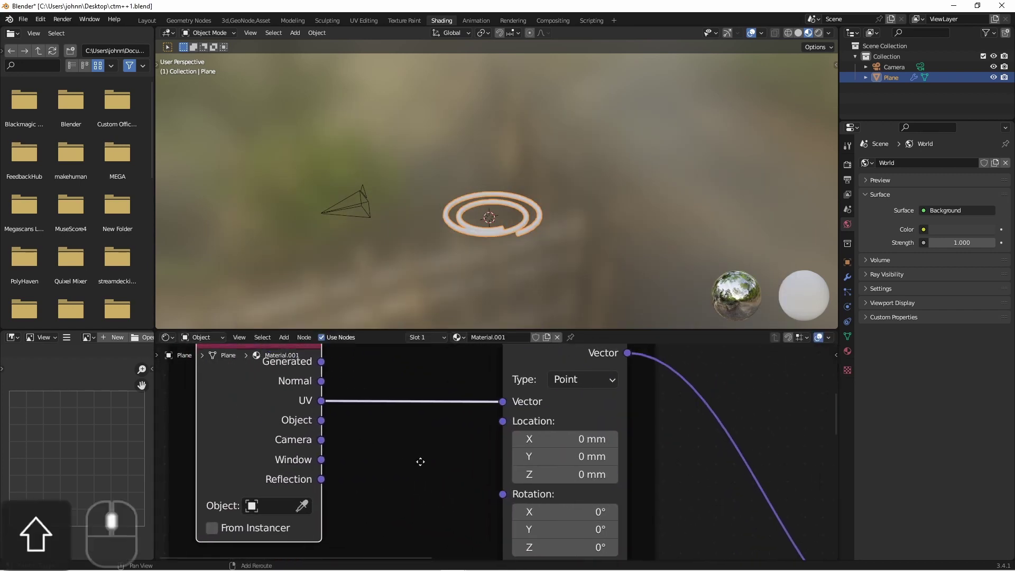
scroll(426, 464, "down", 3)
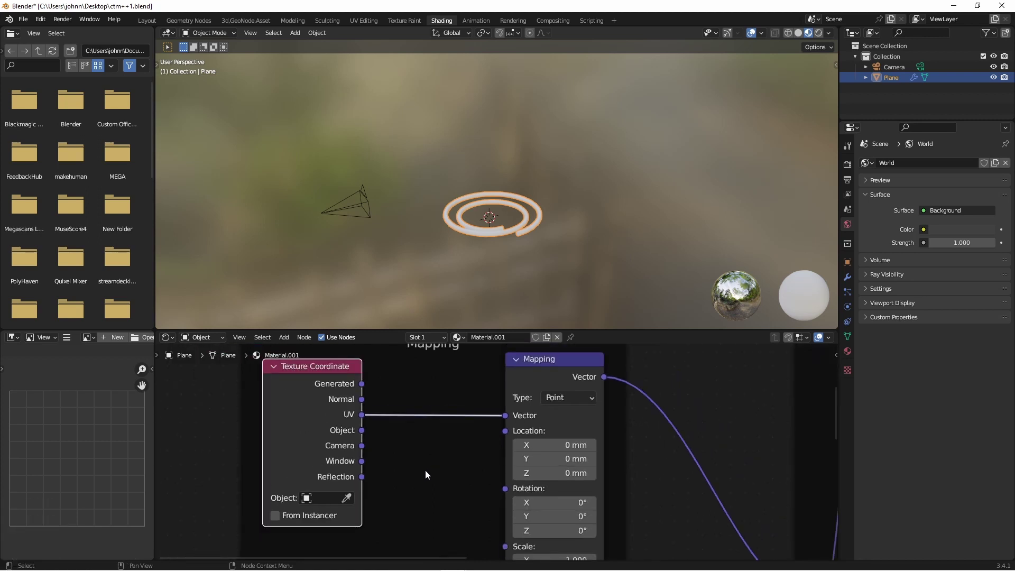
- Add an Attribute node, connect its Vector to the Mapping node's Vector input, and set its attribute name to texture
key("shift+a")
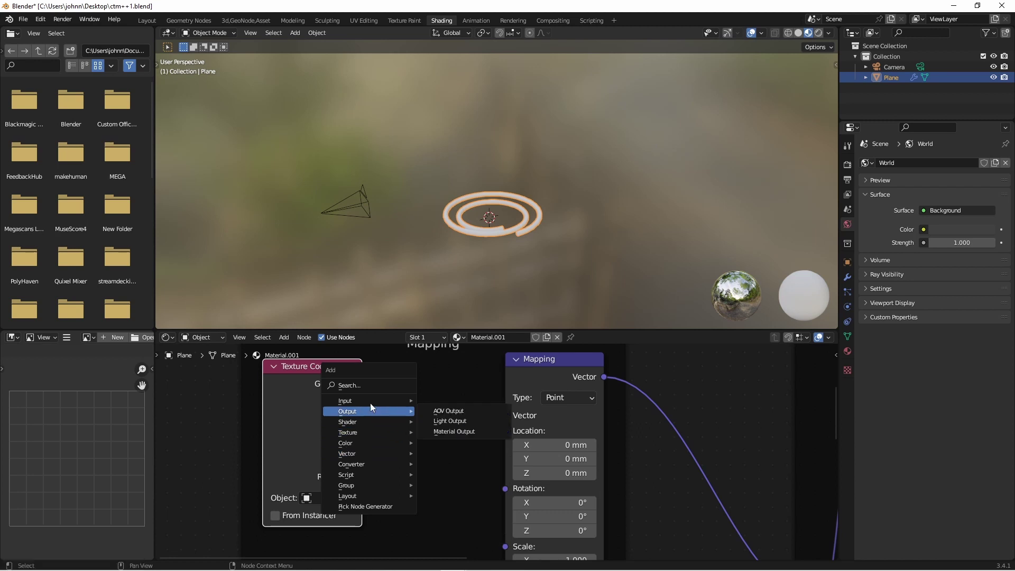
mouse_move(368, 401)
left_click(452, 213)
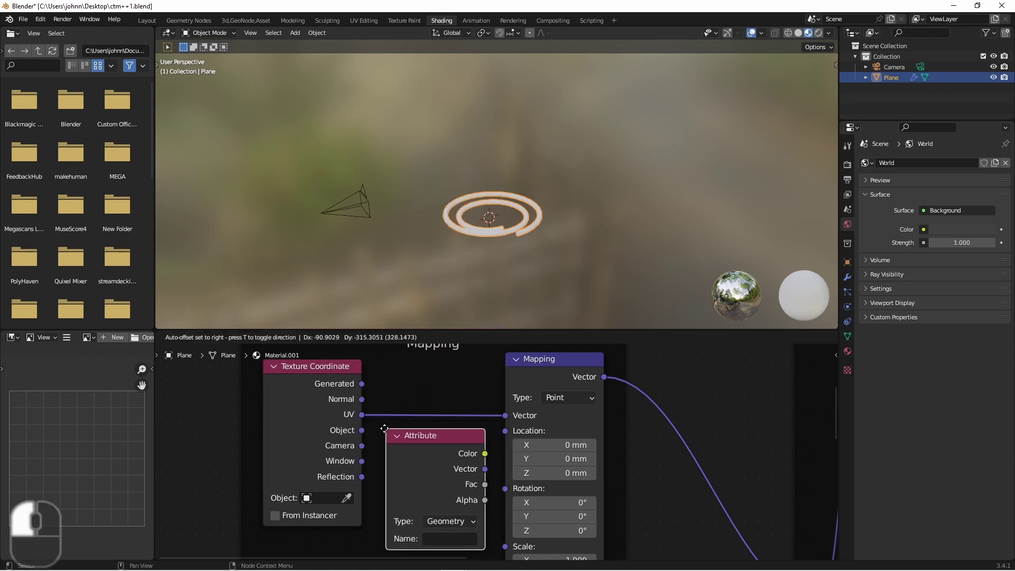
left_click(413, 439)
left_click_drag(477, 465, 504, 413)
left_click(462, 535)
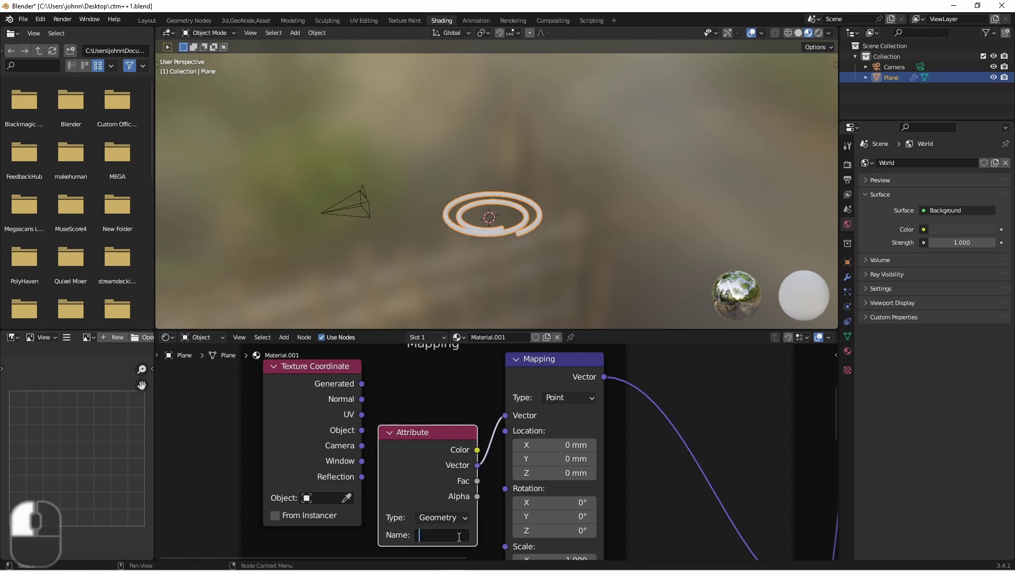
type("texture")
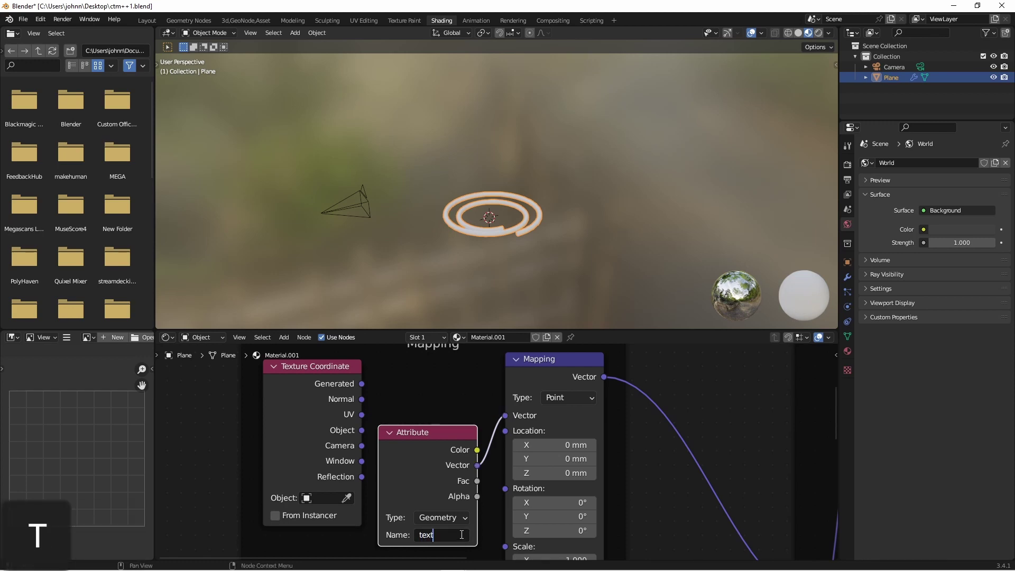
key("Return")
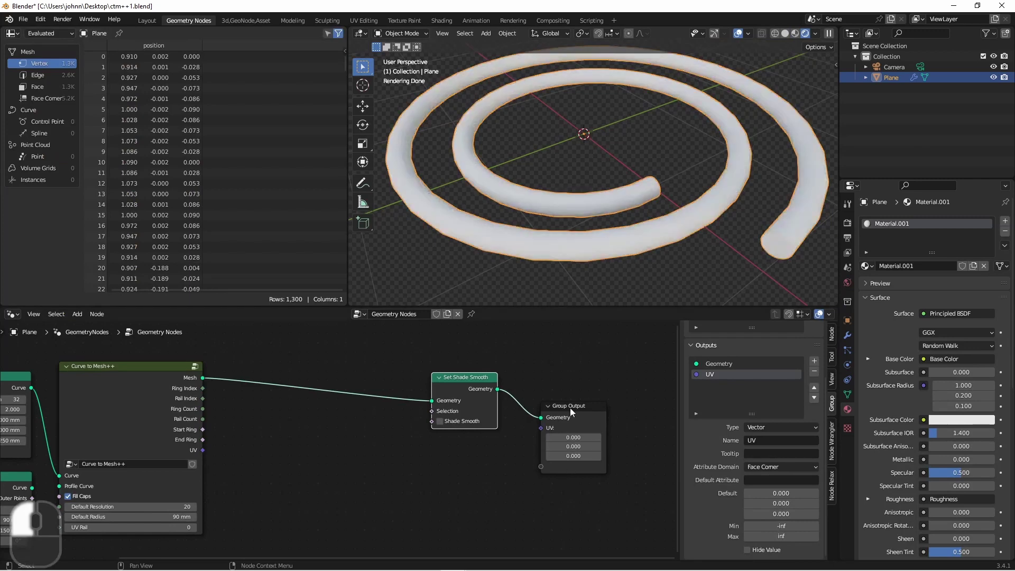
- Insert a Set Material node between Set Shade Smooth and Group Output and assign Material.001
left_click_drag(469, 377, 413, 366)
key("shift+a")
mouse_move(516, 373)
mouse_move(493, 396)
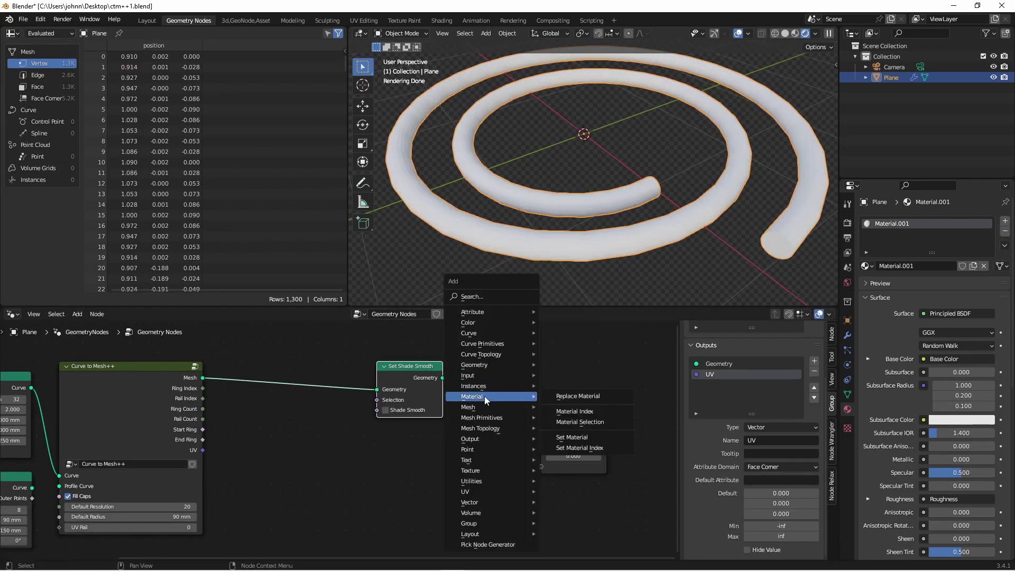
left_click(565, 437)
left_click(507, 422)
left_click(508, 418)
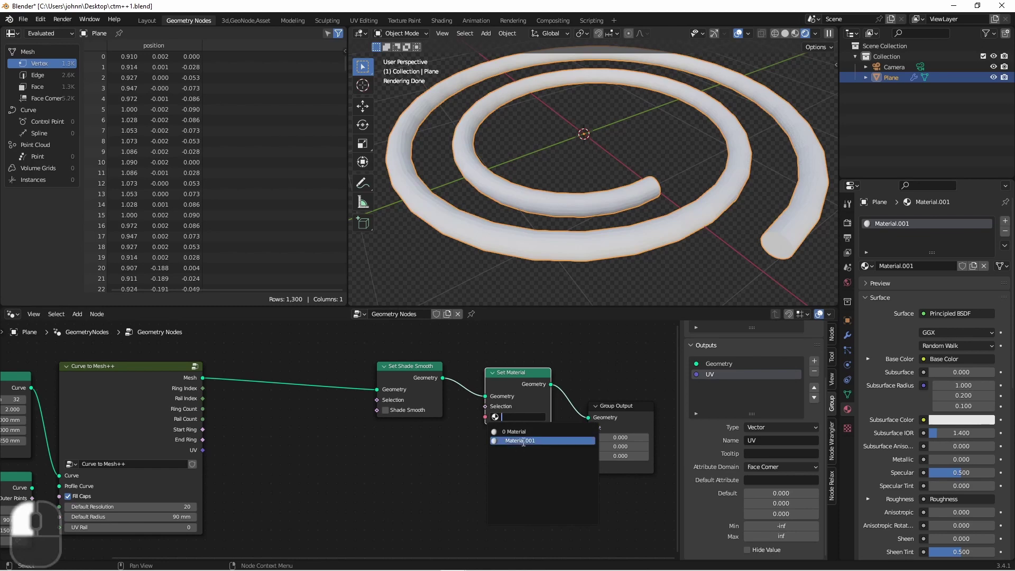
left_click(515, 441)
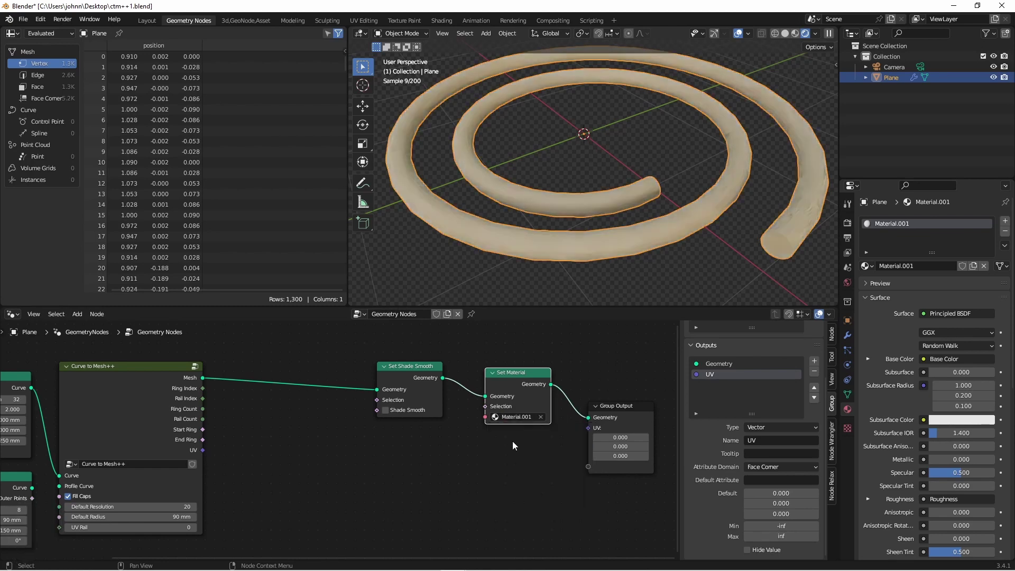
- Connect the Curve to Mesh++ UV output to Group Output and name the modifier's UV output attribute texture
middle_click_drag(741, 215, 592, 180)
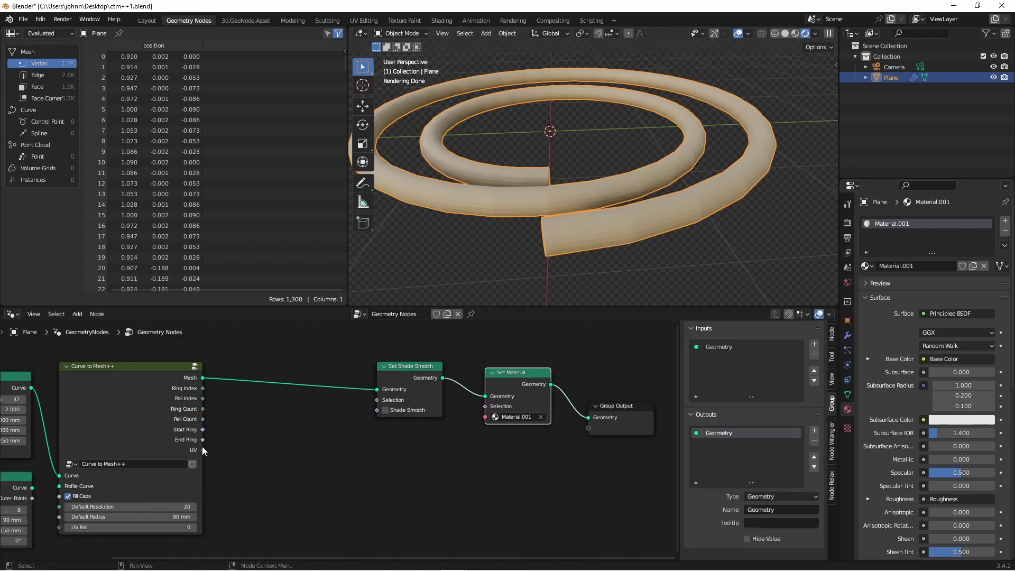
left_click_drag(204, 449, 590, 428)
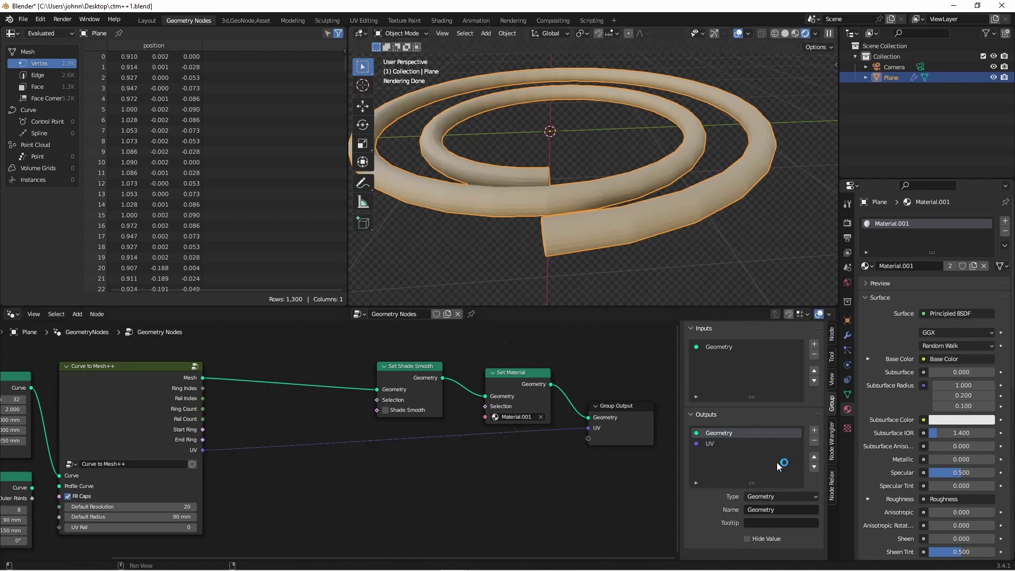
left_click(849, 336)
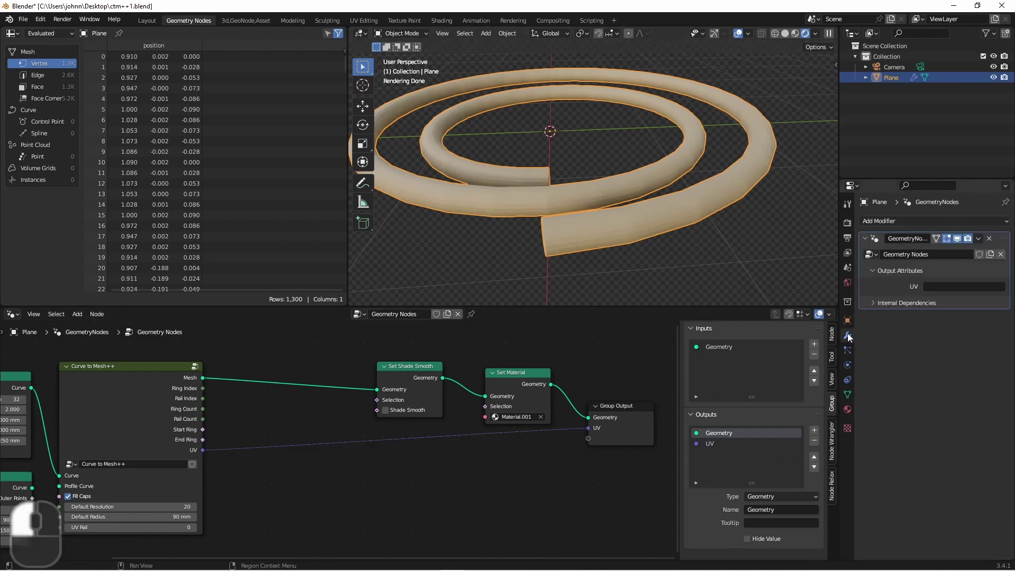
left_click(935, 287)
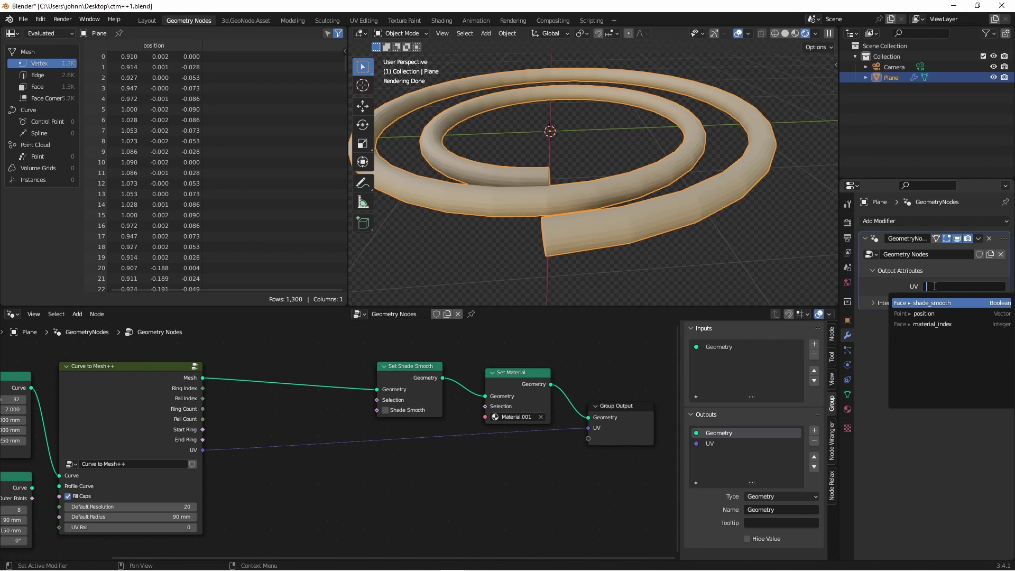
type("texture")
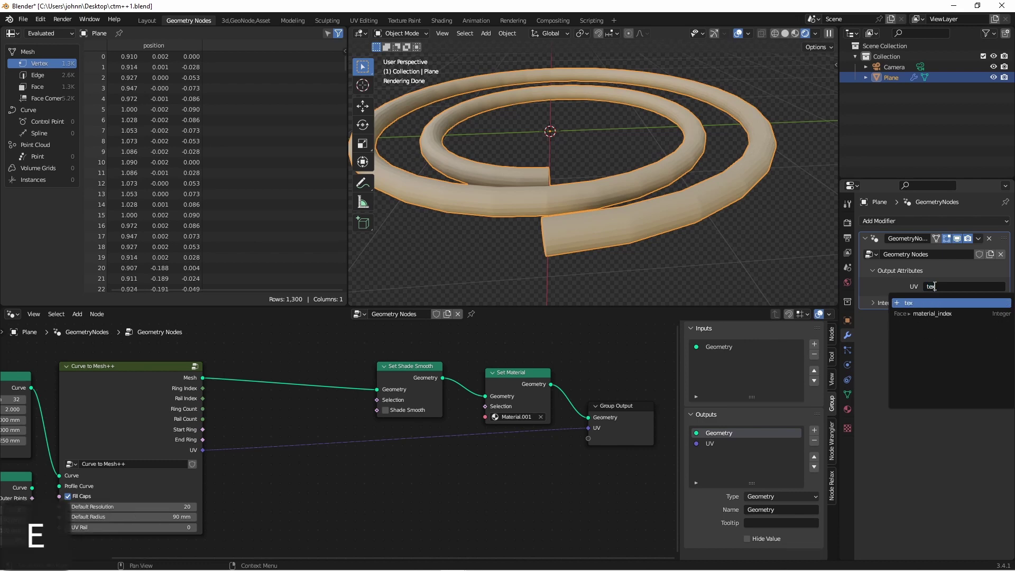
key("Return")
- Set the attribute domain of the group's UV output to Face Corner
scroll(508, 214, "up", 4)
middle_click_drag(509, 215, 560, 201)
scroll(557, 200, "up", 3)
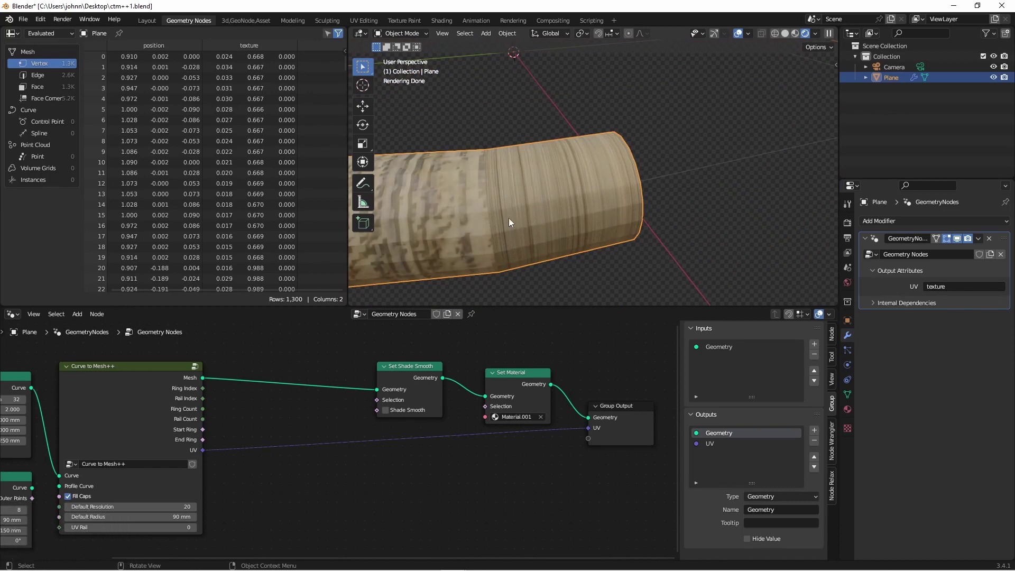
left_click(710, 443)
scroll(728, 496, "down", 3)
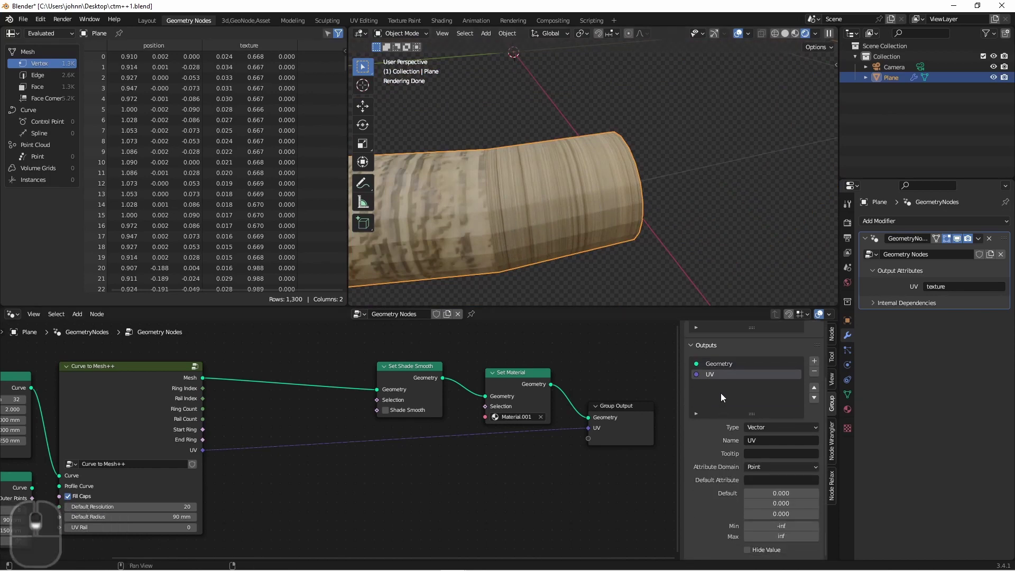
left_click(774, 468)
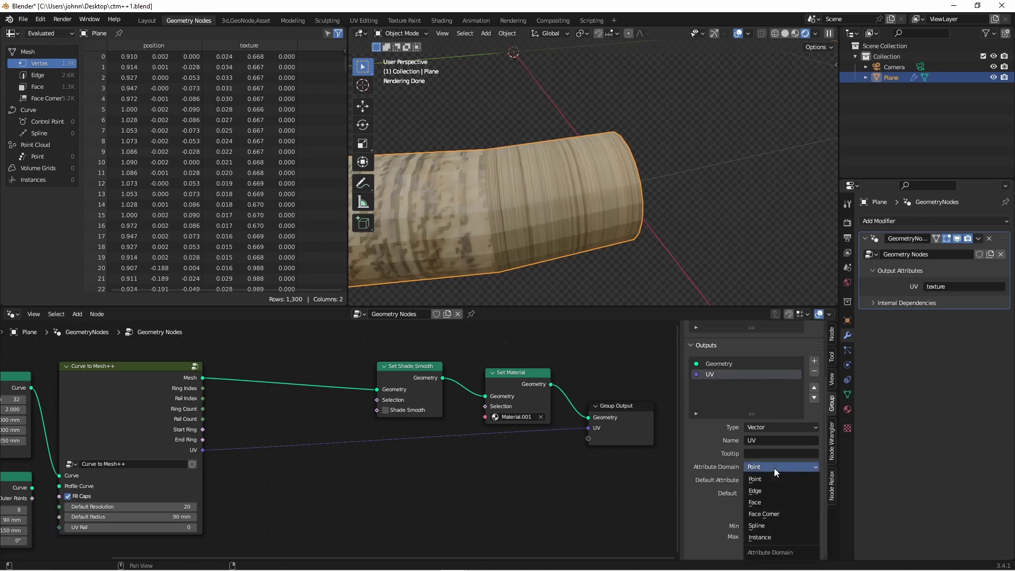
left_click(779, 513)
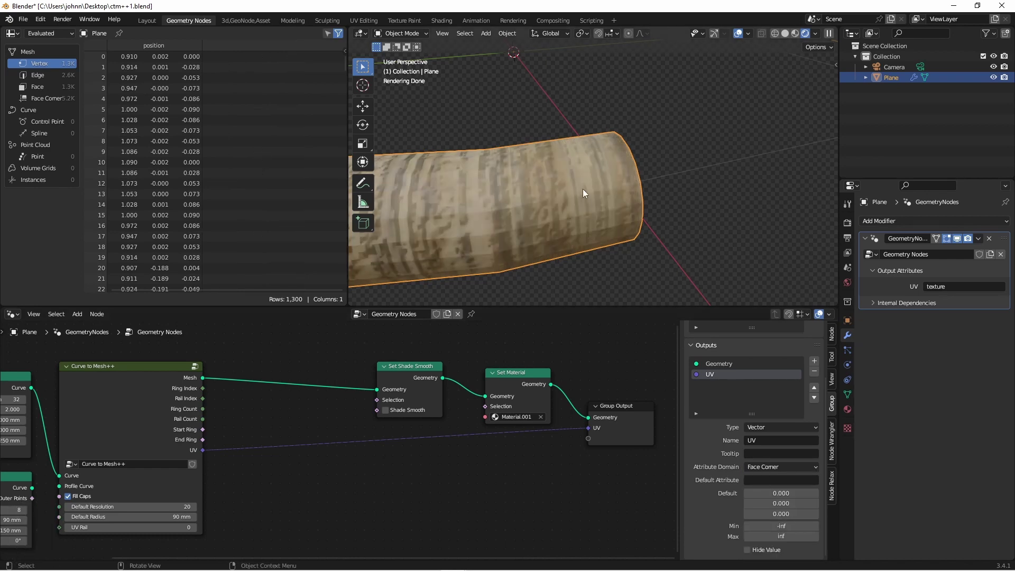
- Insert a Vector Math node set to Scale on the UV link before Group Output, with a scale of 1.630
scroll(584, 190, "down", 6)
middle_click_drag(585, 193, 669, 227)
middle_click_drag(632, 172, 610, 209)
scroll(577, 214, "up", 1)
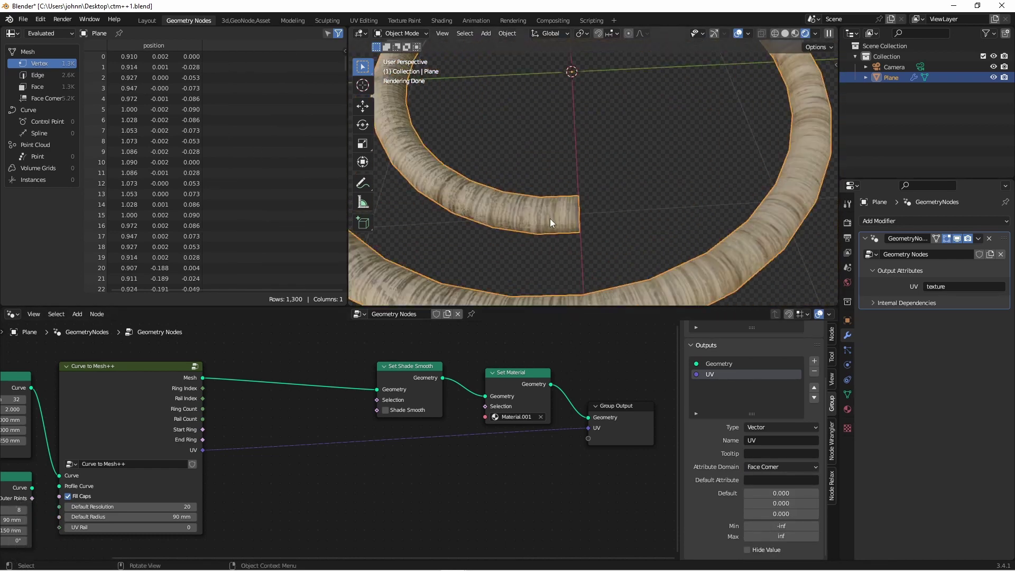
scroll(608, 189, "up", 3)
scroll(604, 191, "down", 3)
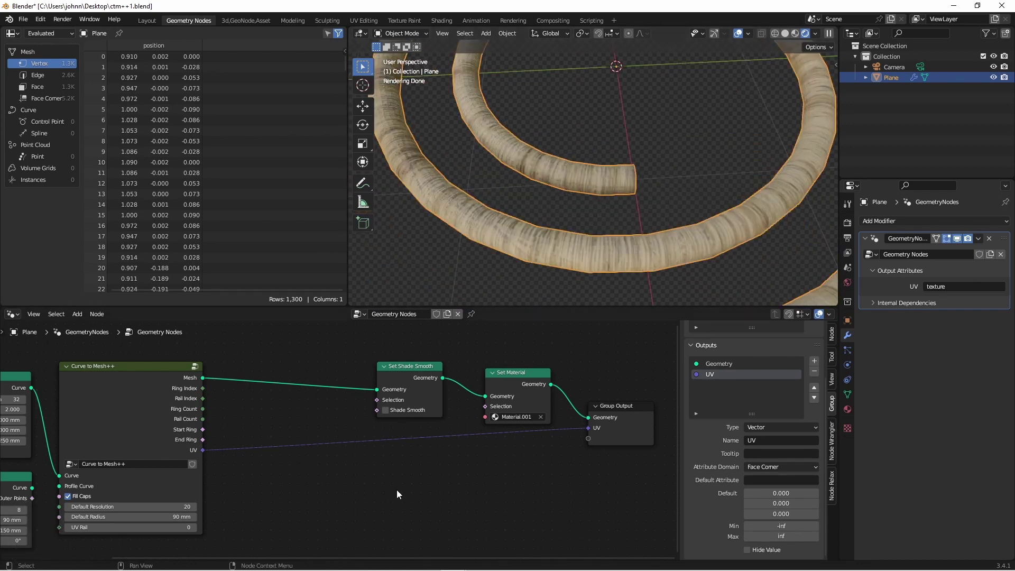
key("shift+a")
mouse_move(429, 526)
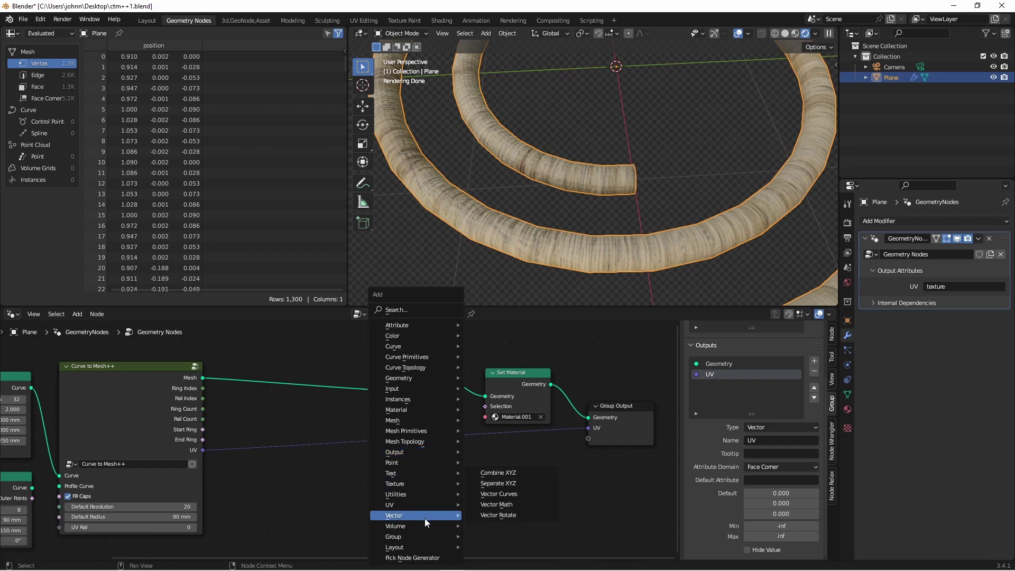
left_click(525, 509)
left_click(464, 421)
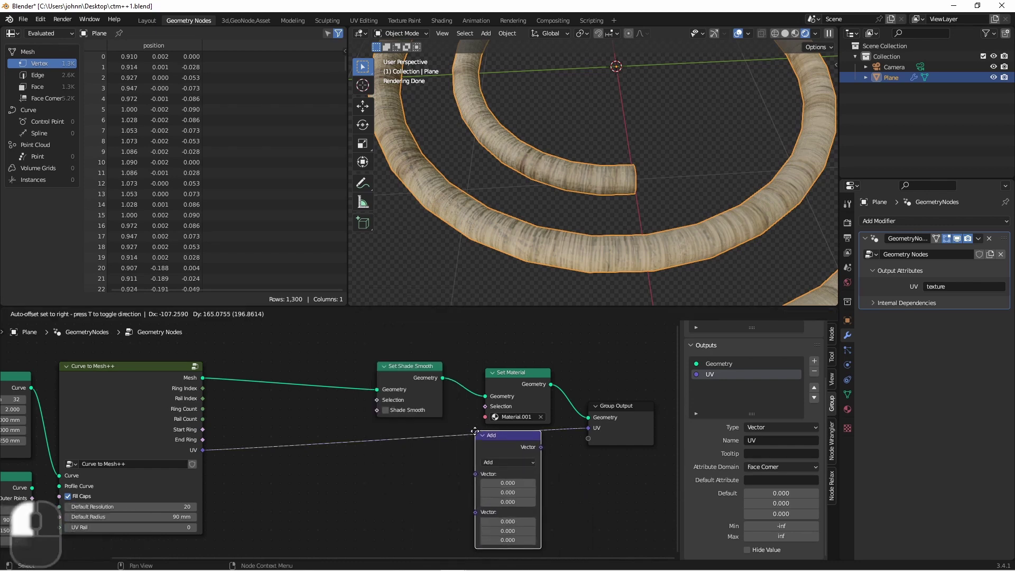
left_click(505, 461)
left_click(499, 308)
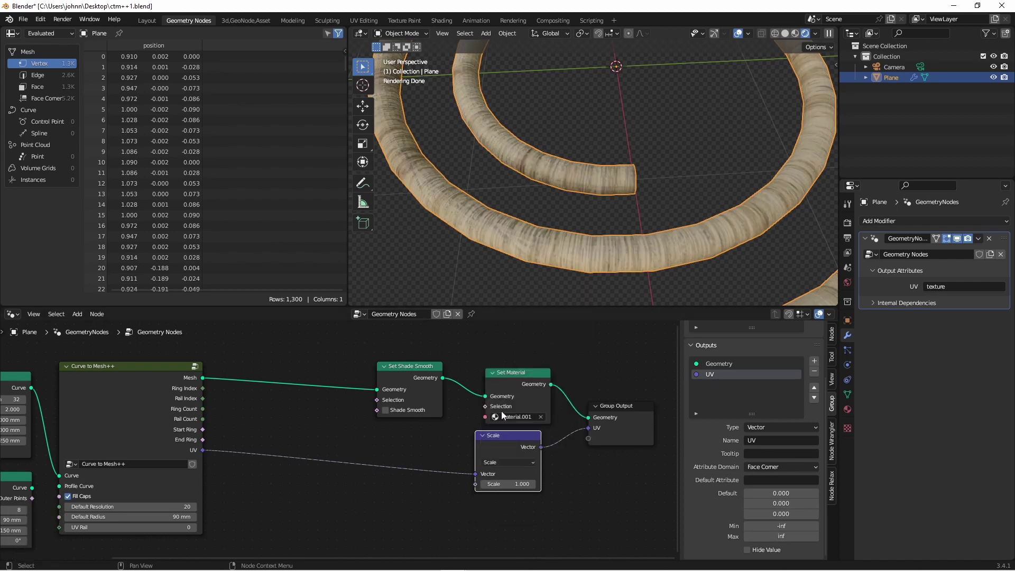
left_click_drag(520, 484, 571, 484, "shift")
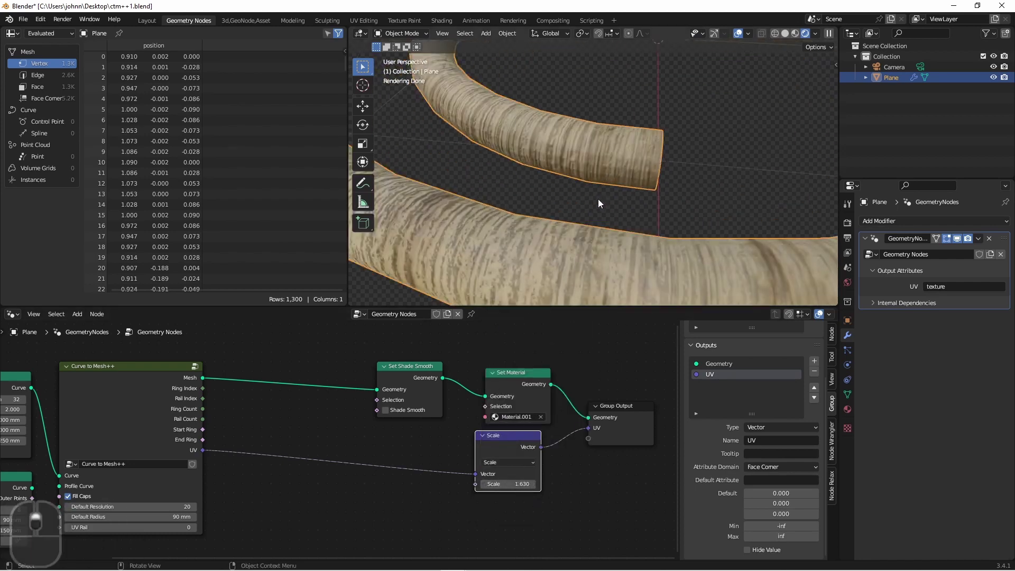
- Duplicate the Scale node onto the link to Group Output, switch the copy to Multiply, and set its vector components to 1
key("shift+d")
left_click(534, 450)
left_click(519, 472)
left_click(466, 328)
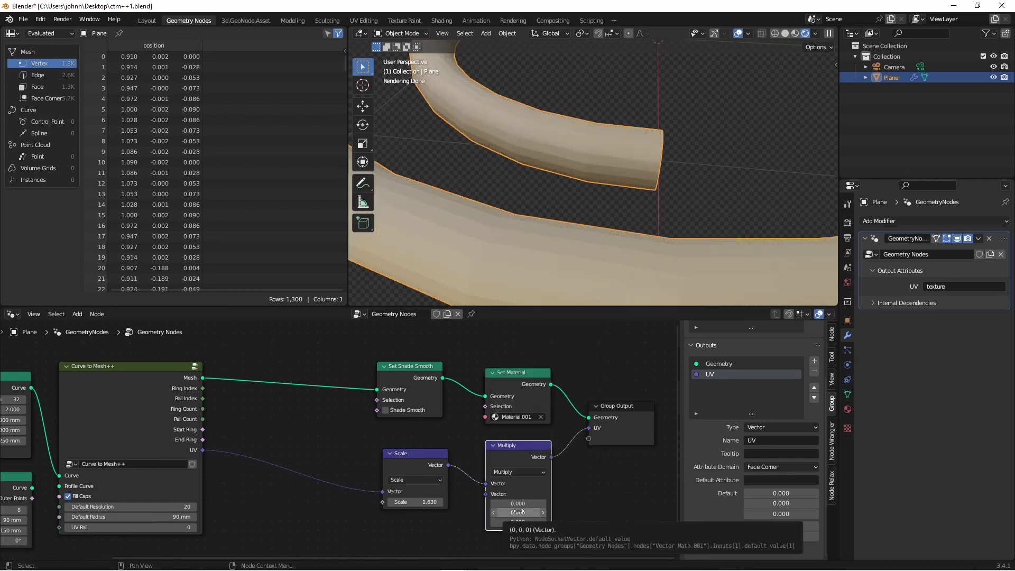
left_click_drag(518, 503, 473, 513)
type("1")
key("Return")
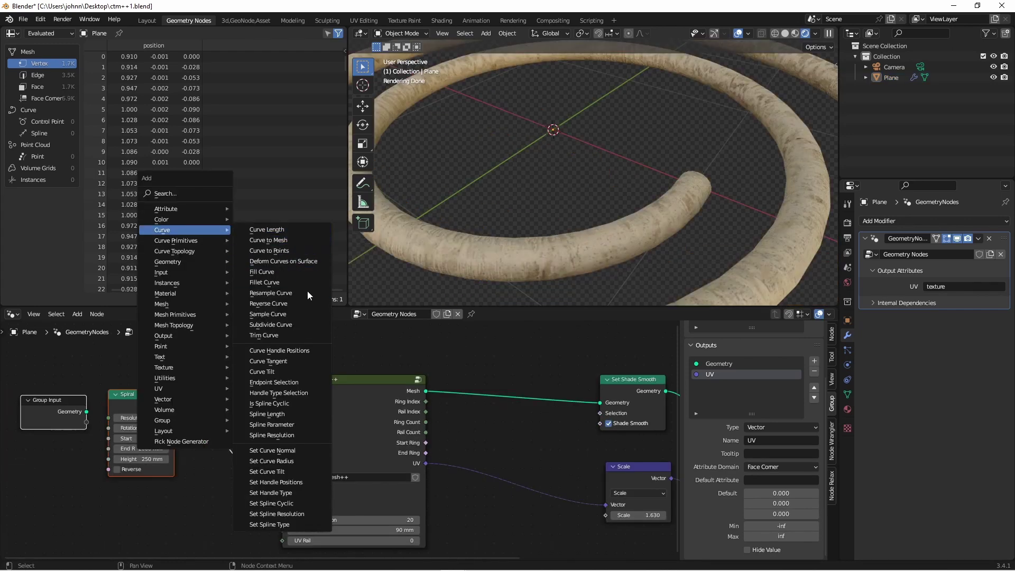
- Insert a Resample Curve node between Spiral and Curve to Mesh++ and set its count to 108
left_click(307, 292)
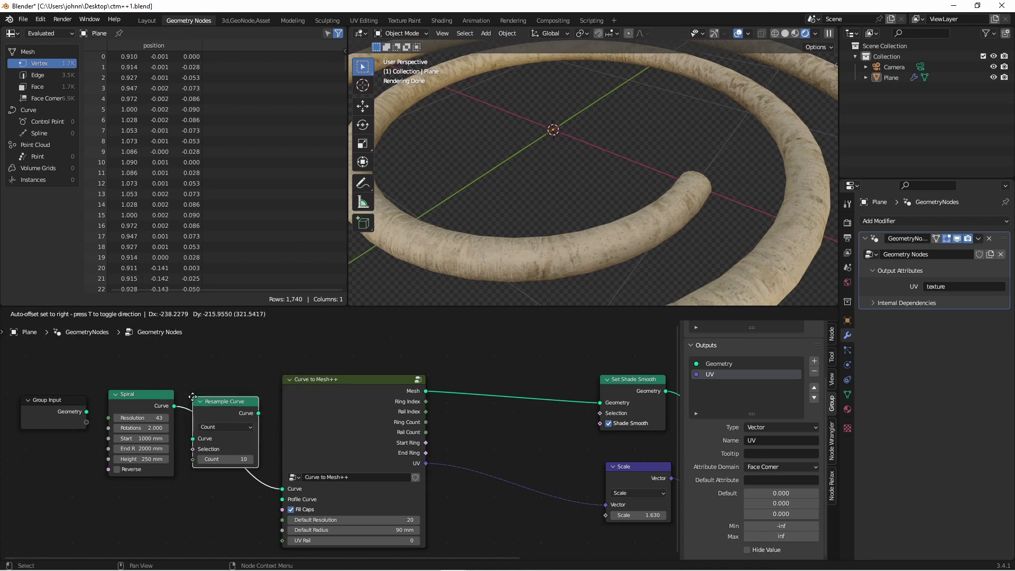
left_click(210, 399)
left_click(246, 461)
type("50")
key("Return")
left_click_drag(246, 461, 261, 461)
left_click_drag(246, 461, 262, 462)
- Hide the node editor's sidebar and frame the whole node tree
scroll(715, 189, "down", 3)
middle_click_drag(716, 189, 700, 197)
middle_click_drag(681, 237, 698, 254)
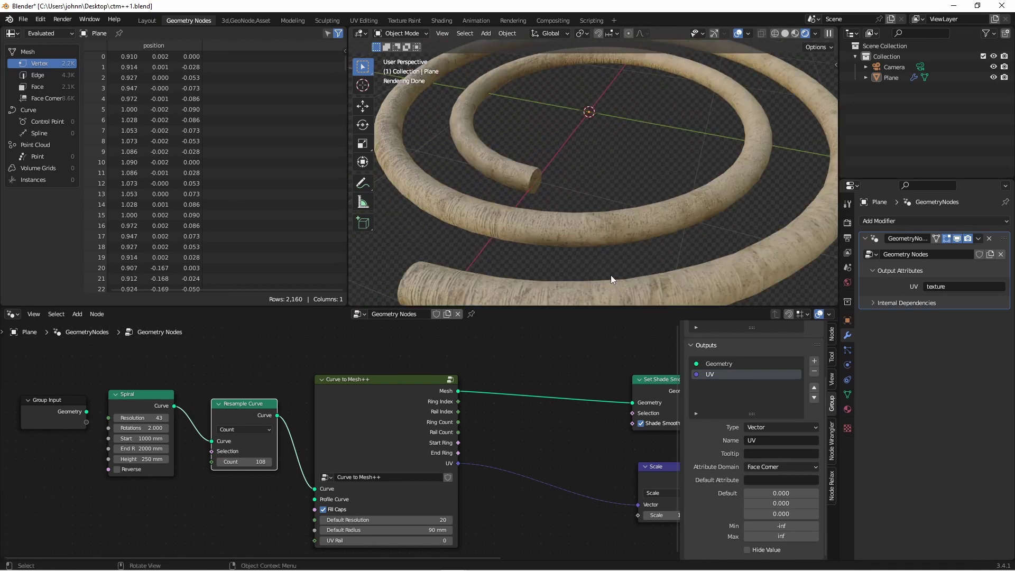
key("n")
key("Home")
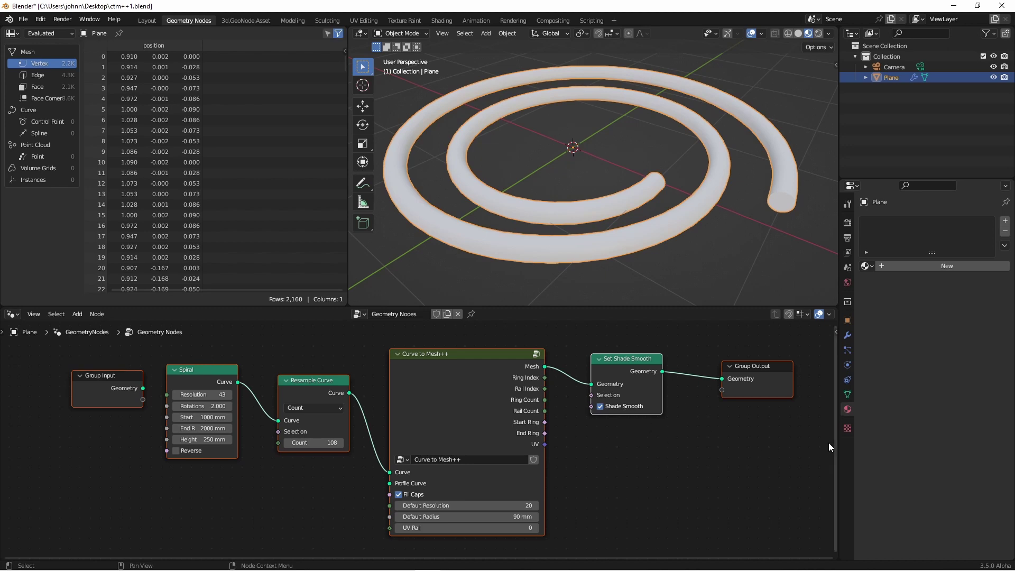
- Create a new material on Plane and switch to the Shading workspace
key("ctrl+z")
left_click(912, 267)
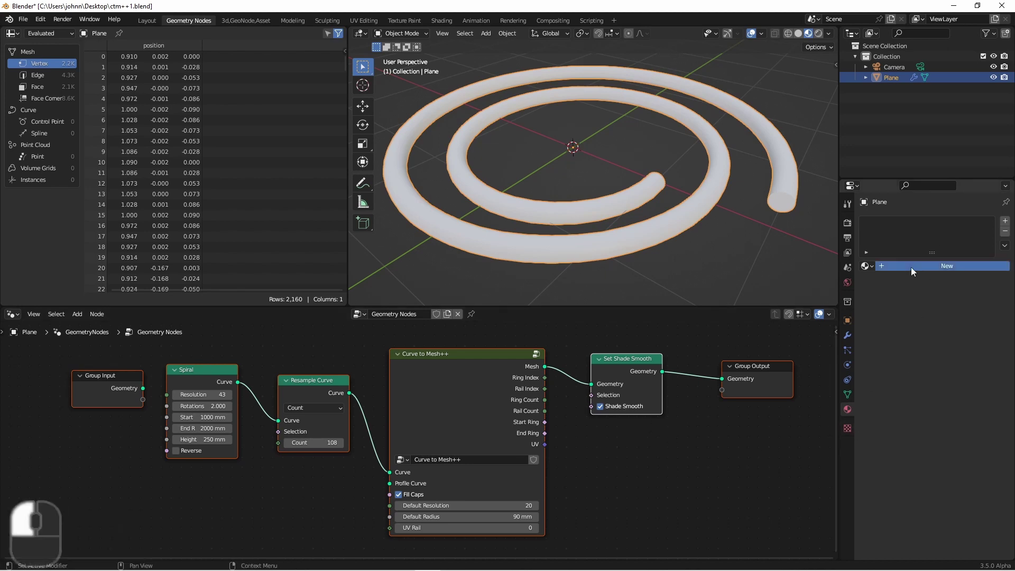
left_click(442, 21)
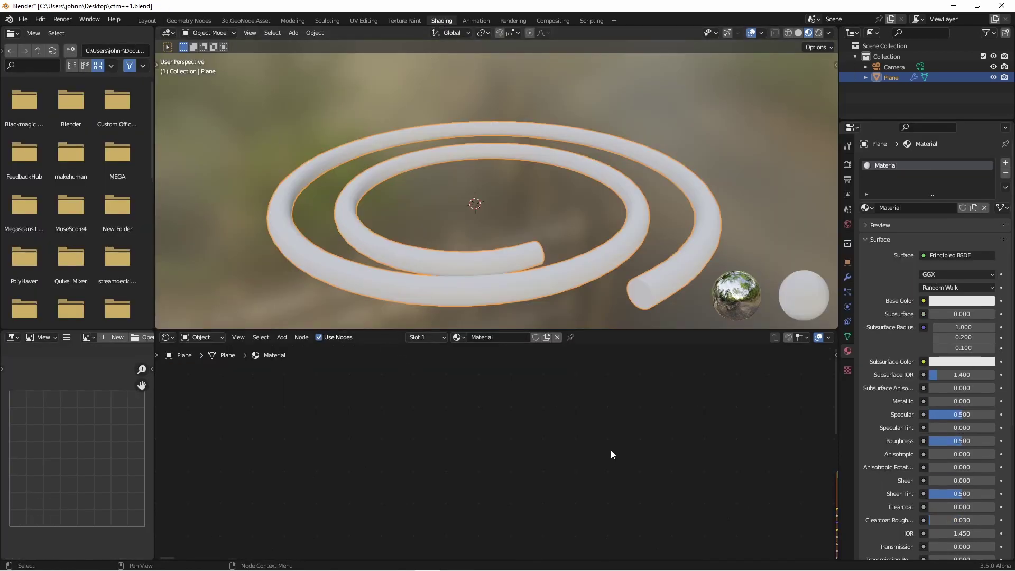
- Build a Principled Texture Setup on the new material from a folder's complete set of metal texture maps
middle_click_drag(614, 453, 564, 360, "shift")
key("ctrl+shift+t")
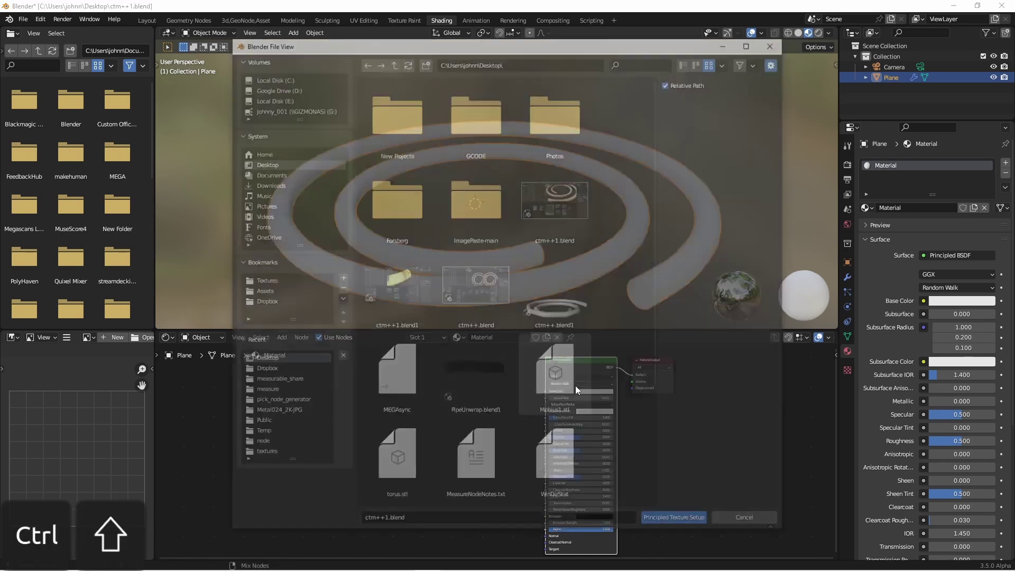
double_click(388, 305)
key("a")
key("Return")
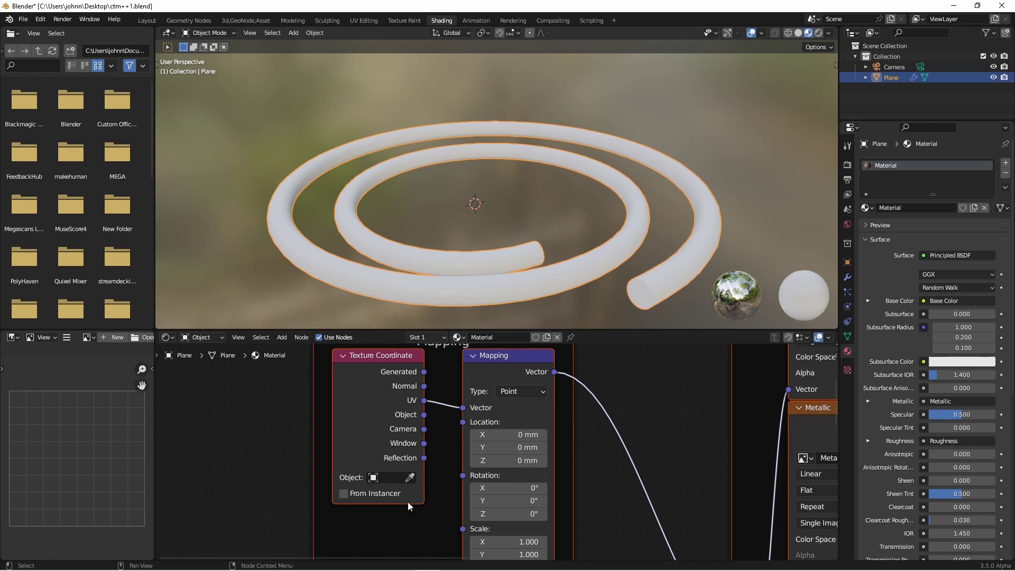
- Move the Texture Coordinate node away from Mapping and feed a UV Map node set to UVMap into Mapping's Vector input
middle_click_drag(405, 507, 404, 482, "shift")
key("g")
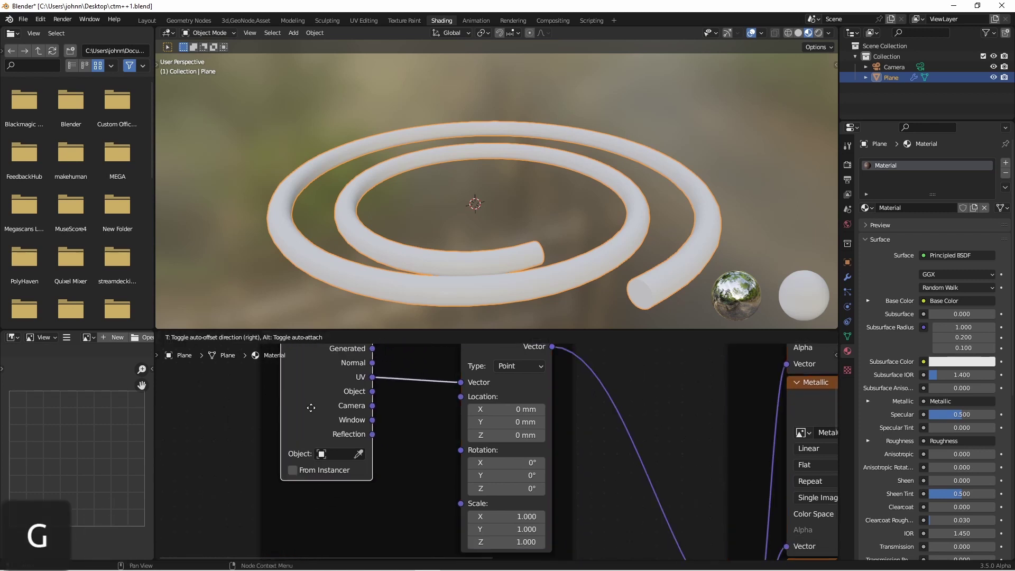
left_click(301, 410)
key("shift+a")
mouse_move(361, 476)
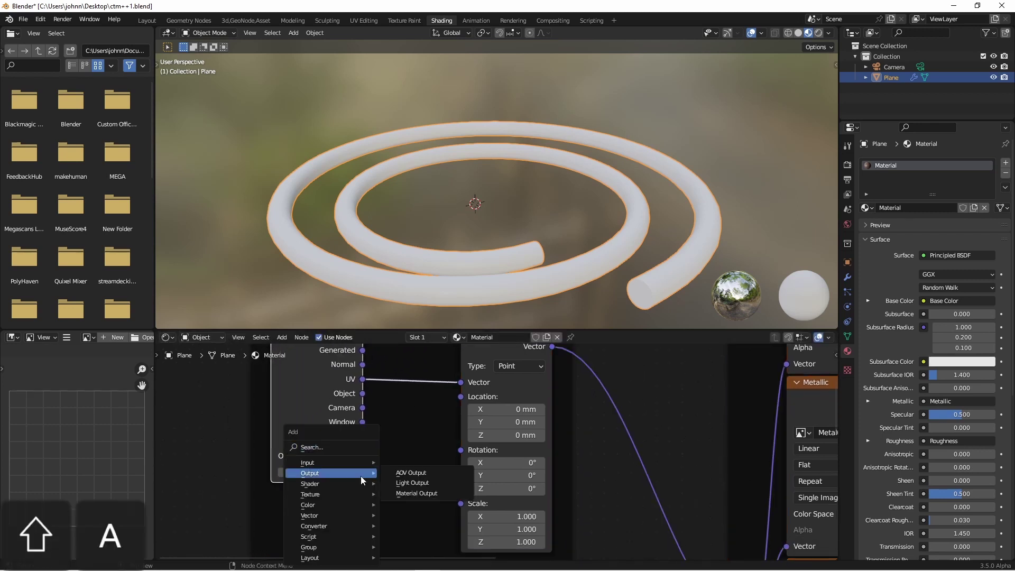
mouse_move(333, 464)
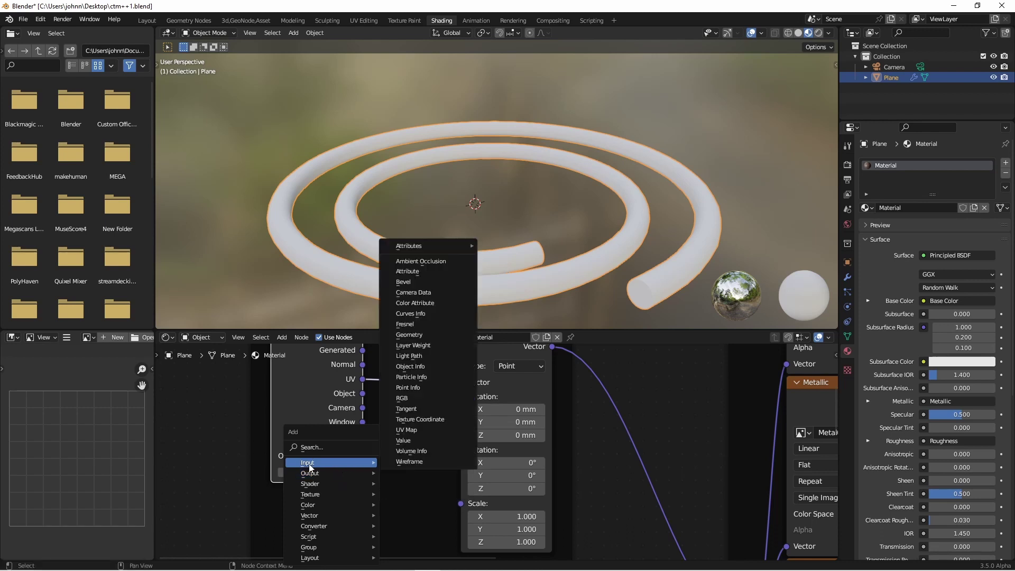
left_click(420, 430)
left_click(340, 548)
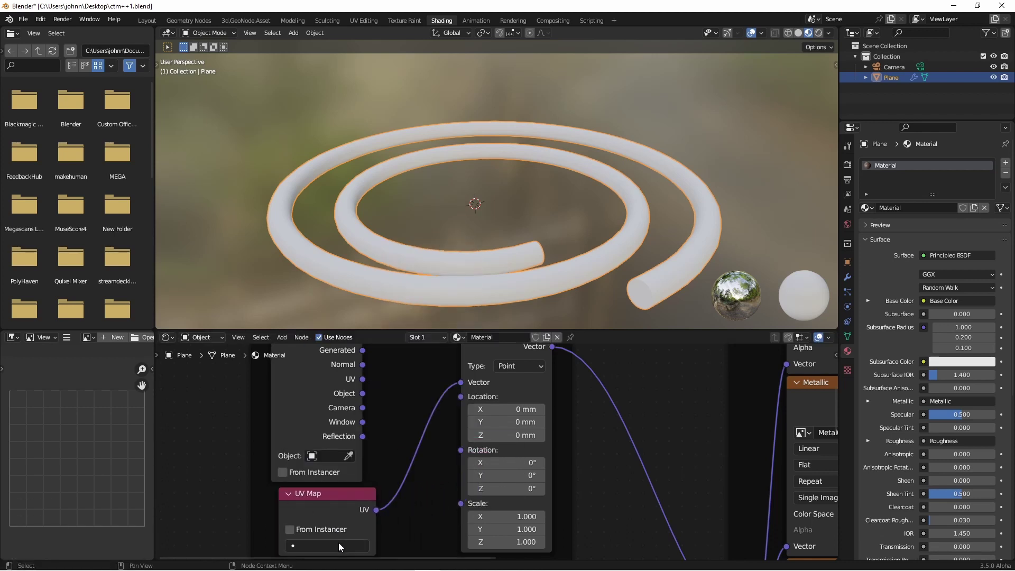
left_click(341, 547)
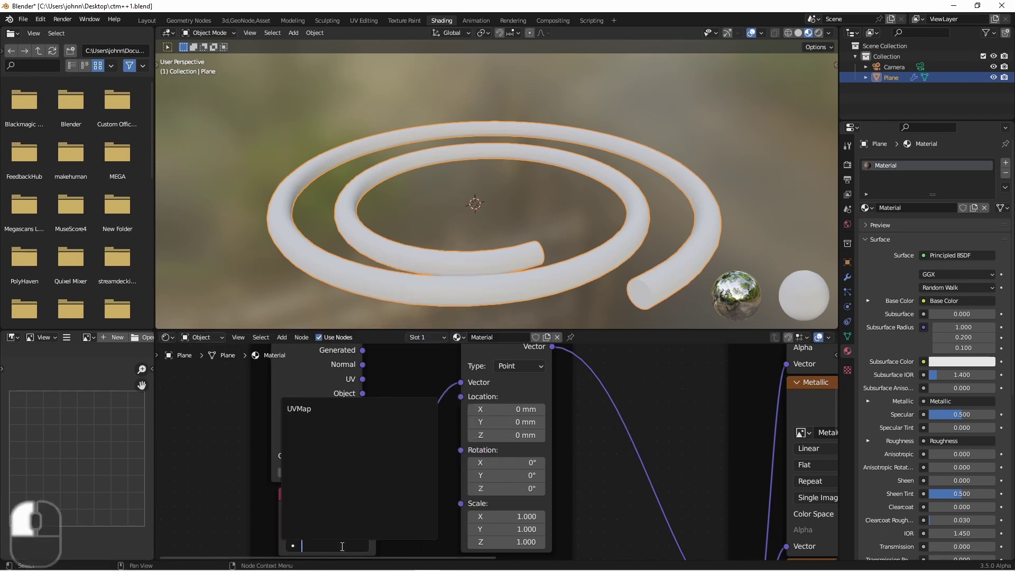
left_click(314, 411)
- In the Geometry Nodes workspace, insert a Set Material node between Set Shade Smooth and Group Output and assign Material
left_click(188, 20)
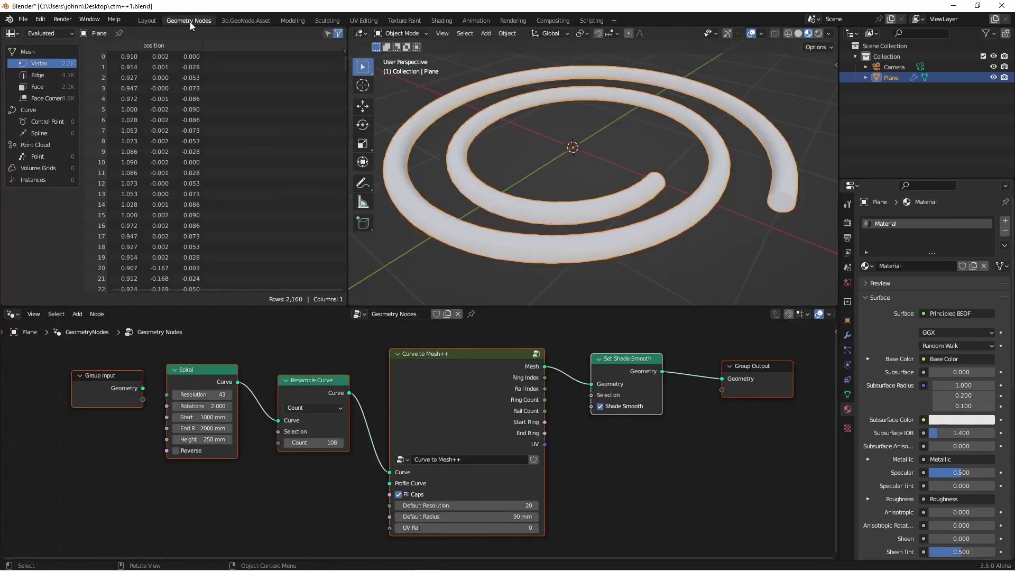
middle_click_drag(610, 414, 462, 414, "shift")
key("shift+a")
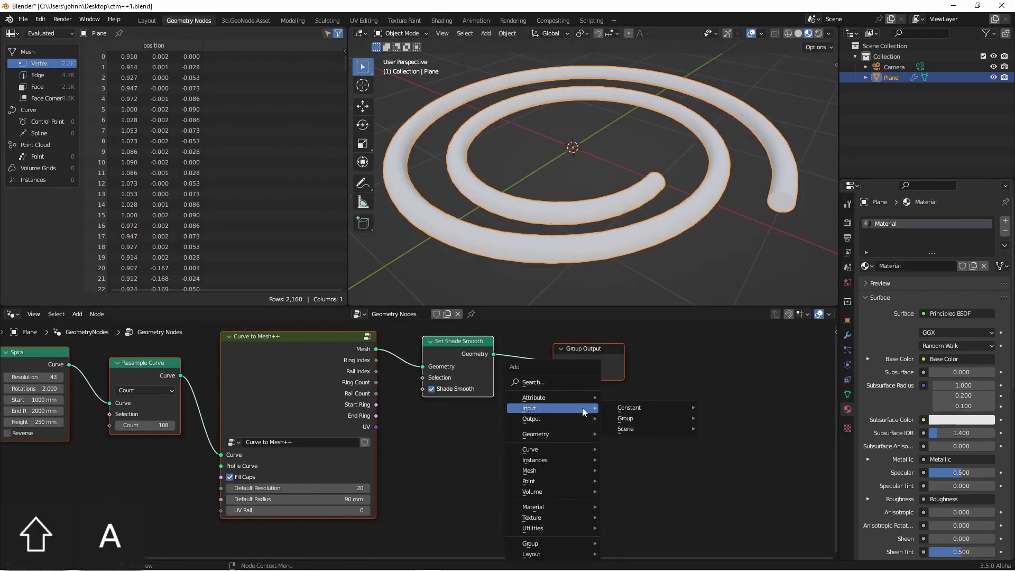
left_click(642, 505)
left_click(525, 332)
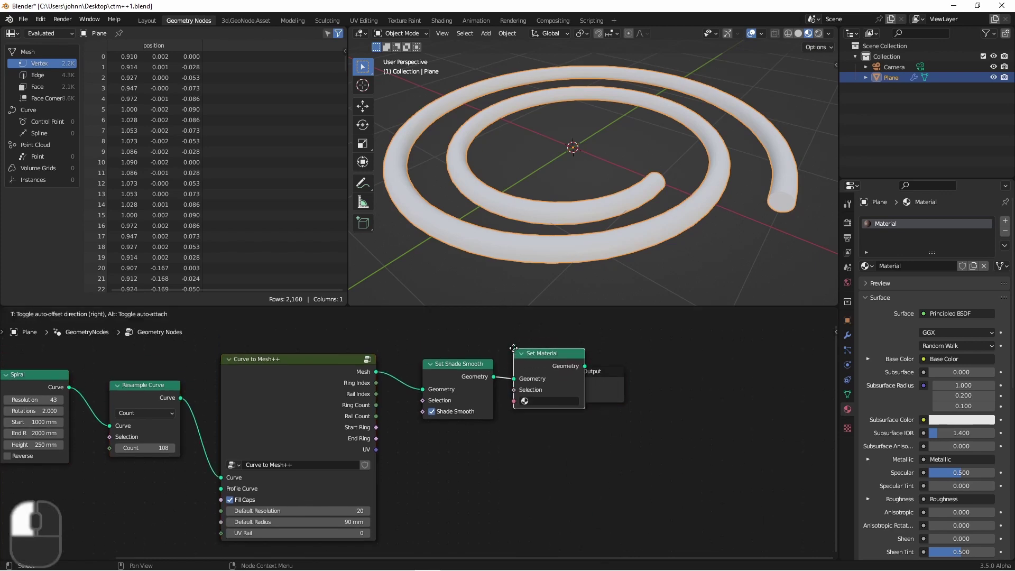
left_click(575, 401)
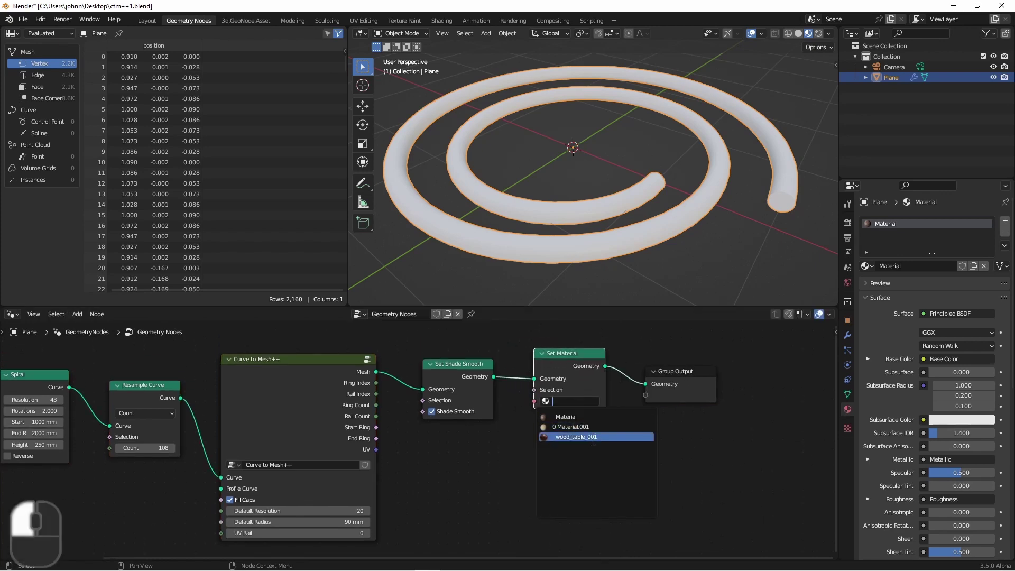
left_click(576, 417)
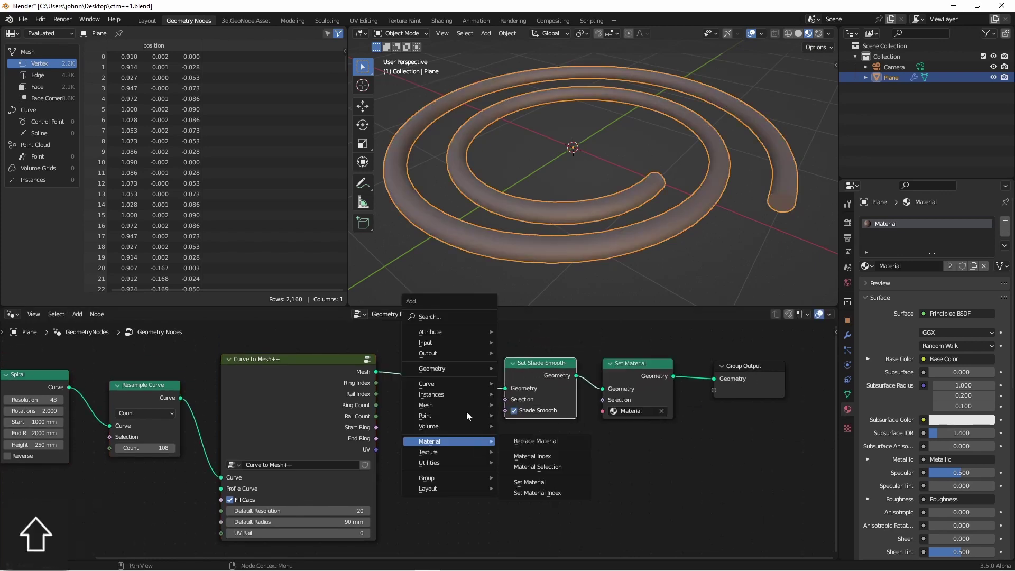
- Add a Store Named Attribute node below the Set Shade Smooth node
mouse_move(450, 331)
left_click(570, 389)
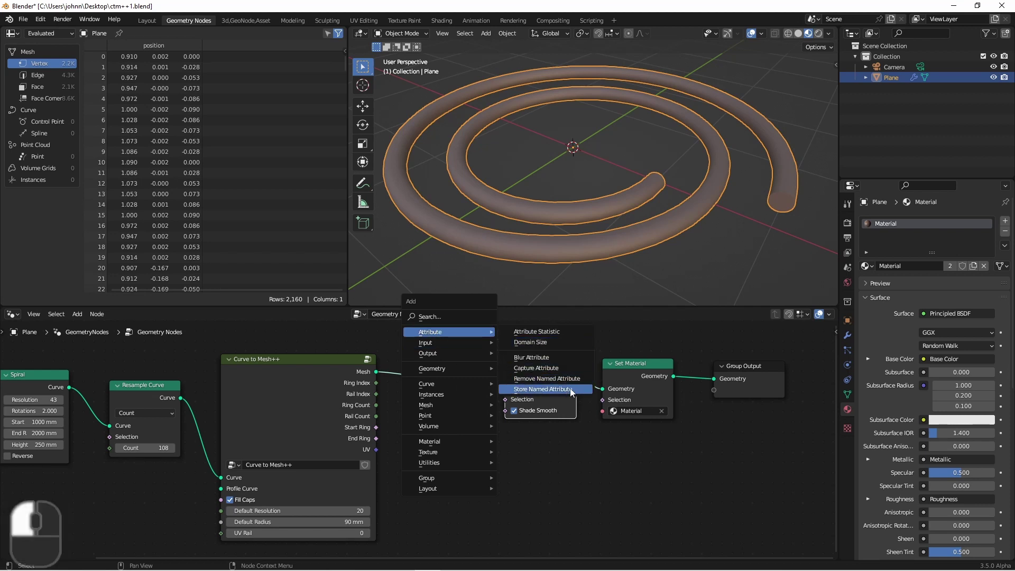
left_click(532, 499)
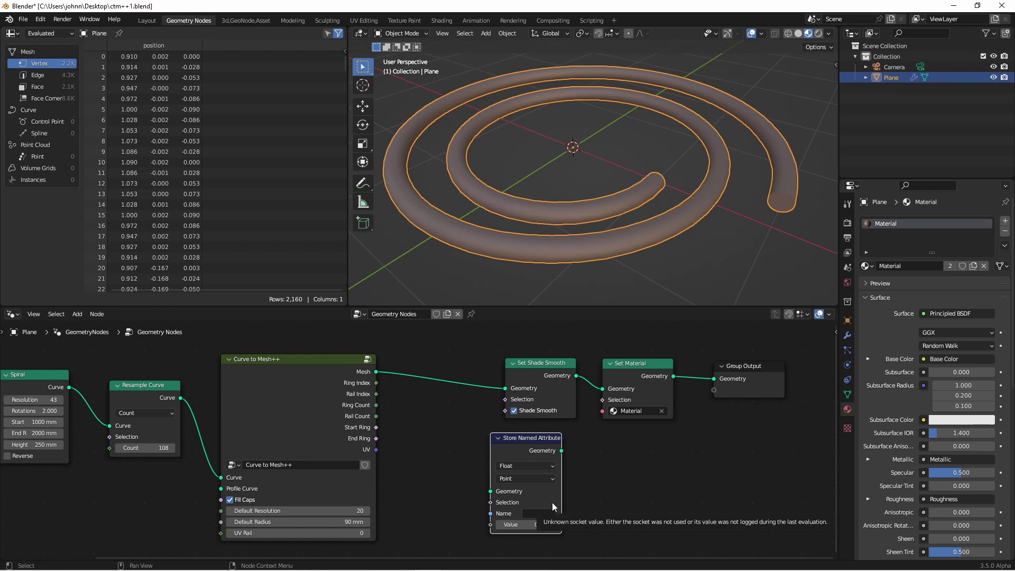
- Set the Store Named Attribute node's data type to 2D Vector and insert it between Set Shade Smooth and Set Material
left_click(528, 466)
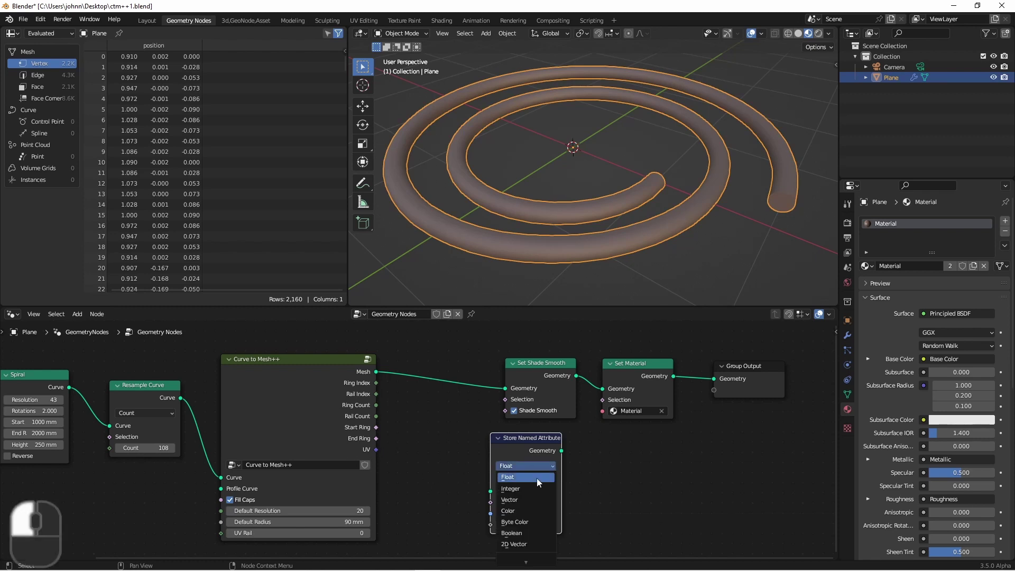
left_click(530, 547)
left_click_drag(542, 445, 553, 439)
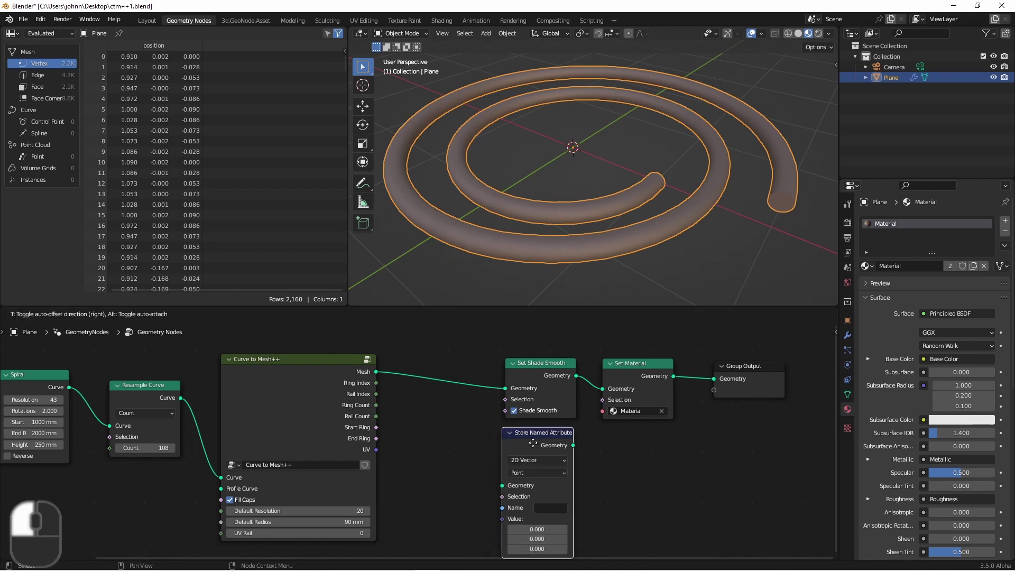
left_click_drag(545, 365, 463, 355)
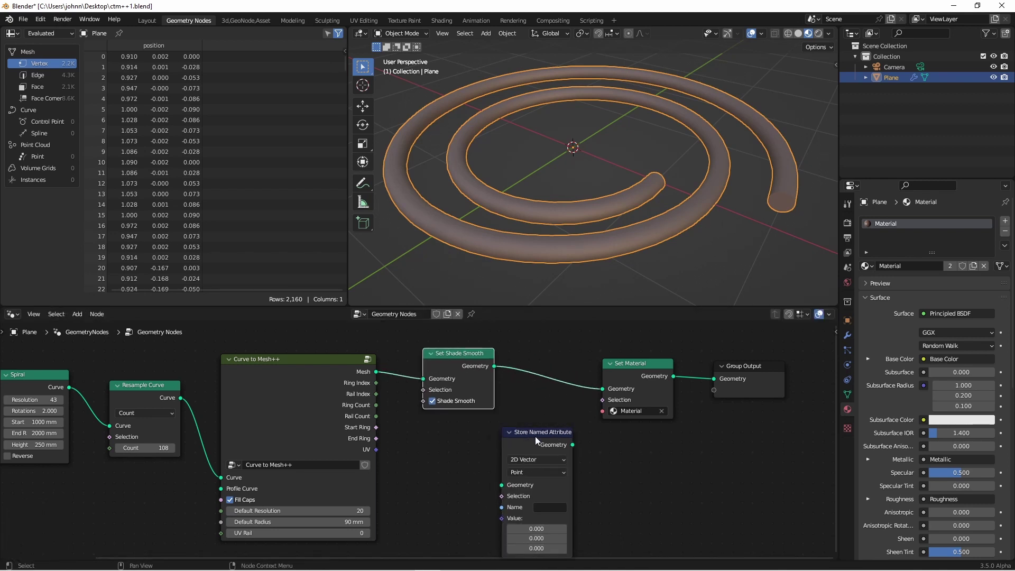
left_click_drag(538, 436, 564, 366)
- Feed the Curve to Mesh++ UV output into the stored attribute's Value, name it UVMap and set its domain to Face Corner
left_click_drag(376, 450, 538, 452)
left_click(582, 440)
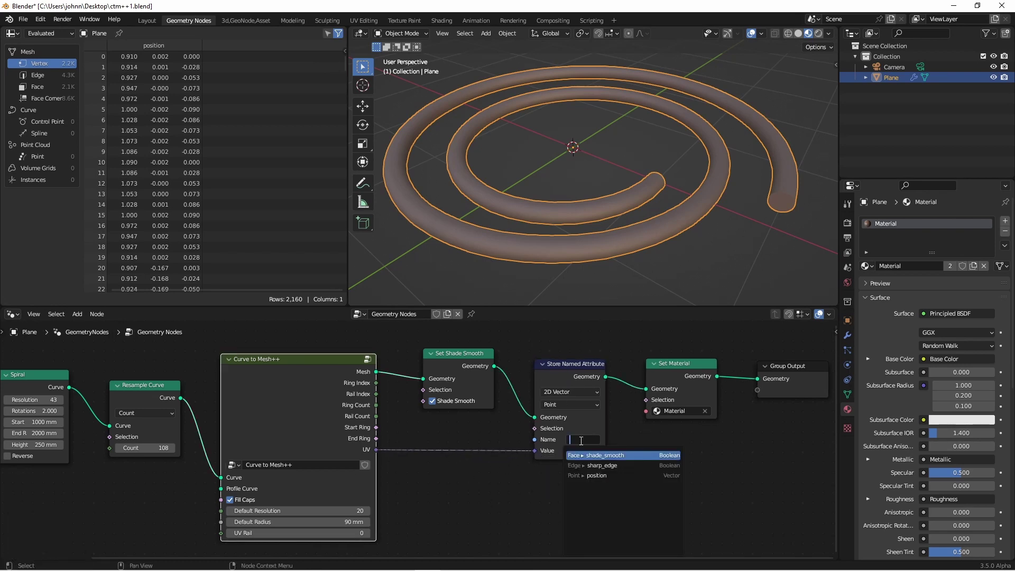
type("UVMap")
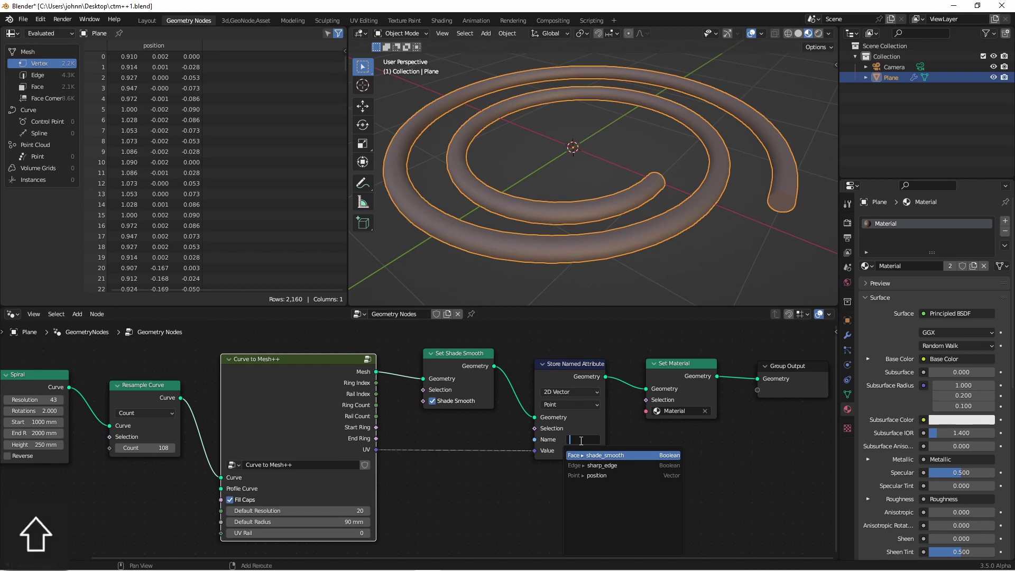
key("Return")
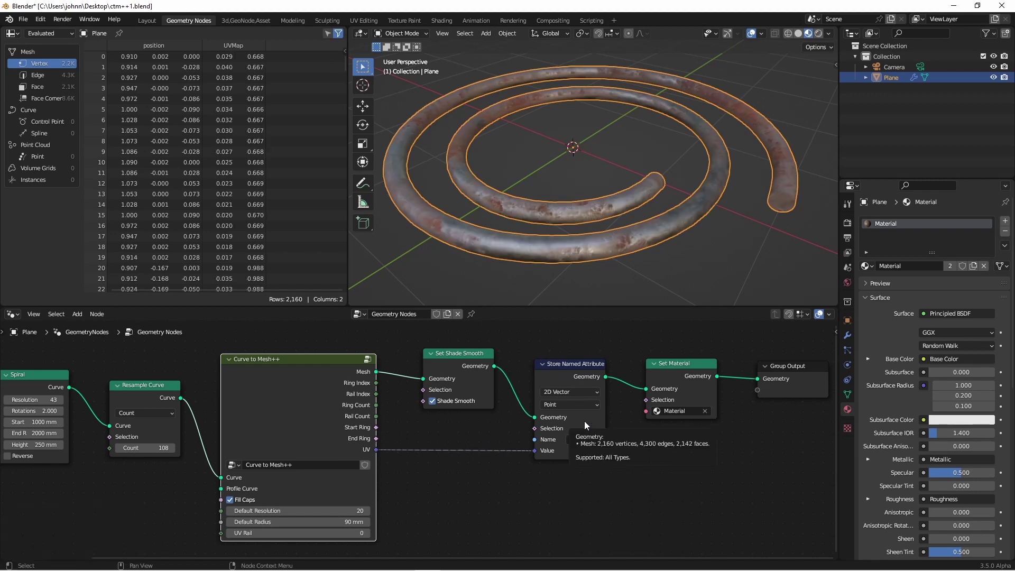
left_click(584, 407)
left_click(584, 451)
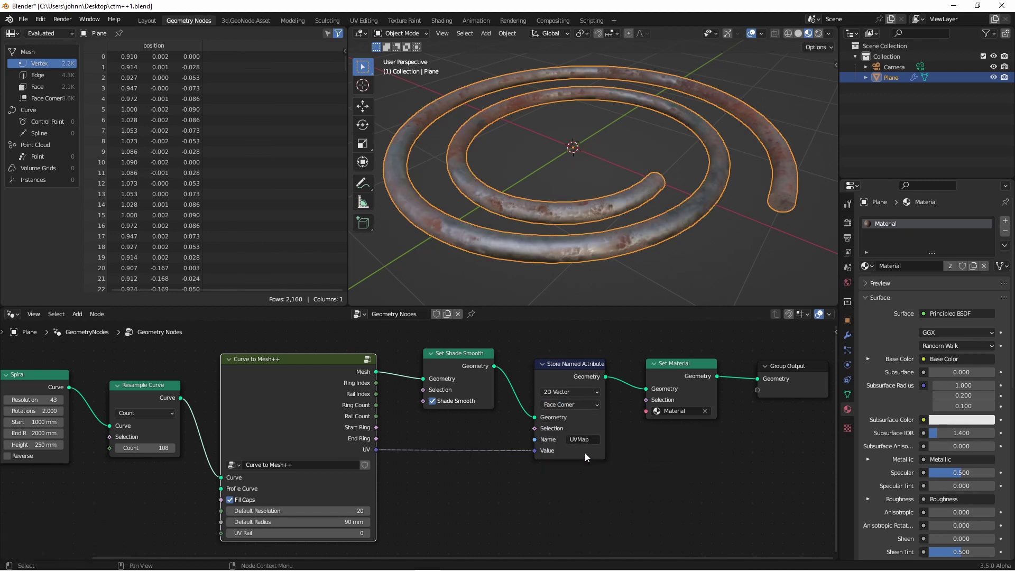
- Mark the Curve to Mesh++ node group as an asset
middle_click_drag(662, 181, 637, 179)
scroll(637, 185, "up", 1)
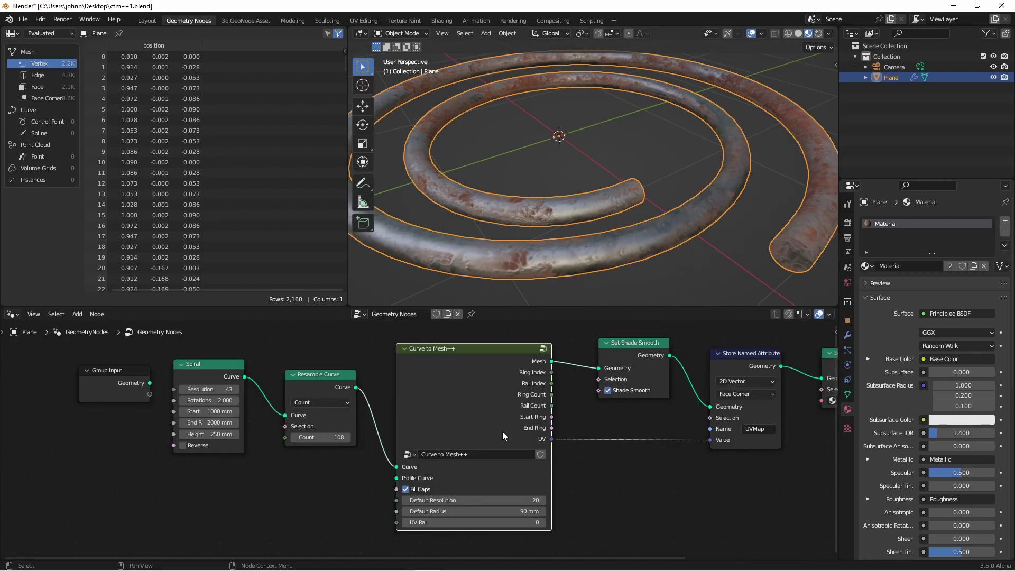
right_click(491, 455)
left_click(476, 503)
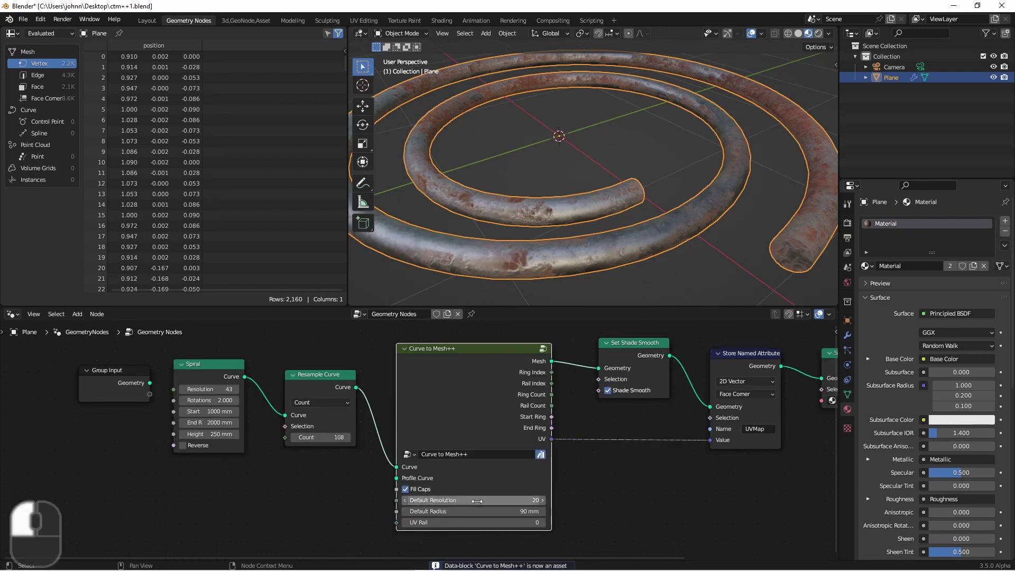